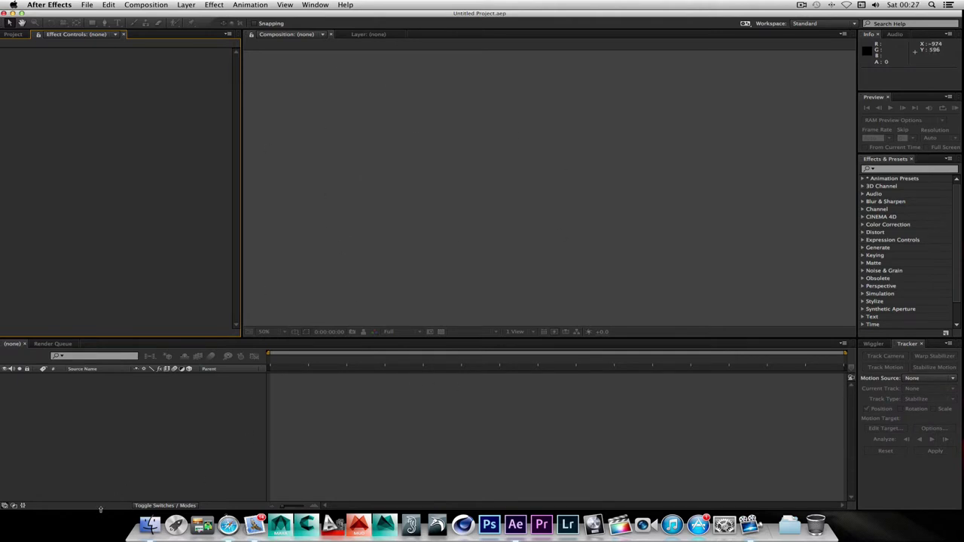
Create a new composition with the HDTV 1080 29.97 preset at 1920 × 1080 px and a duration of 0;01;30;00.
click(145, 5)
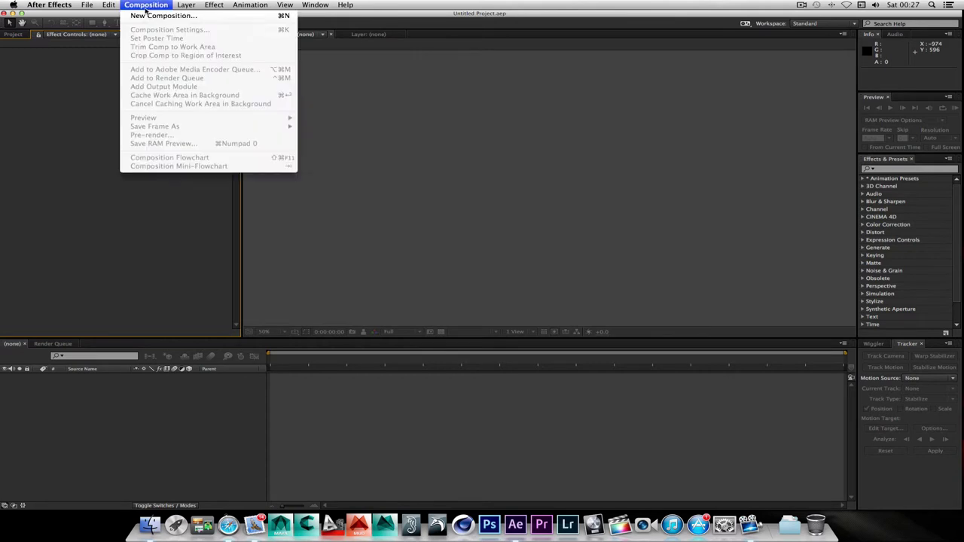
click(149, 22)
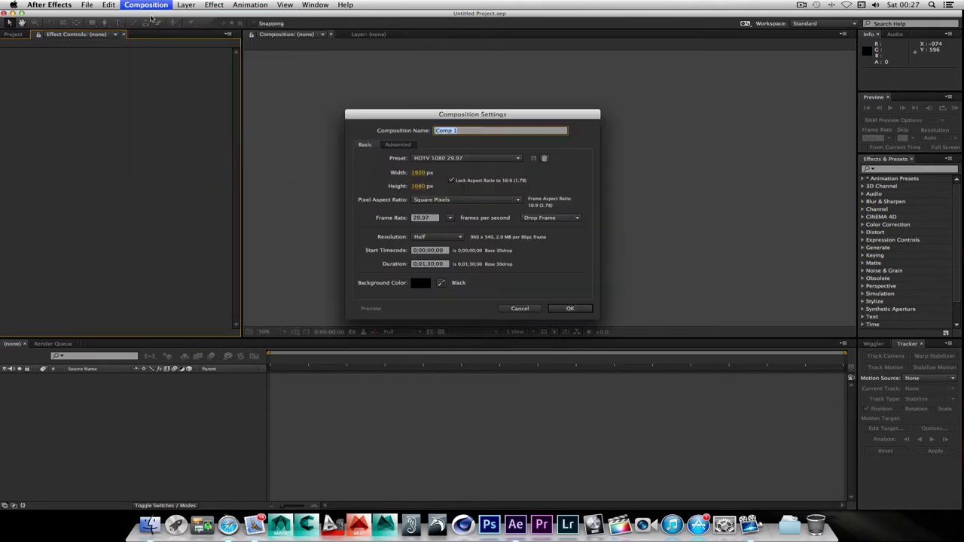
click(570, 309)
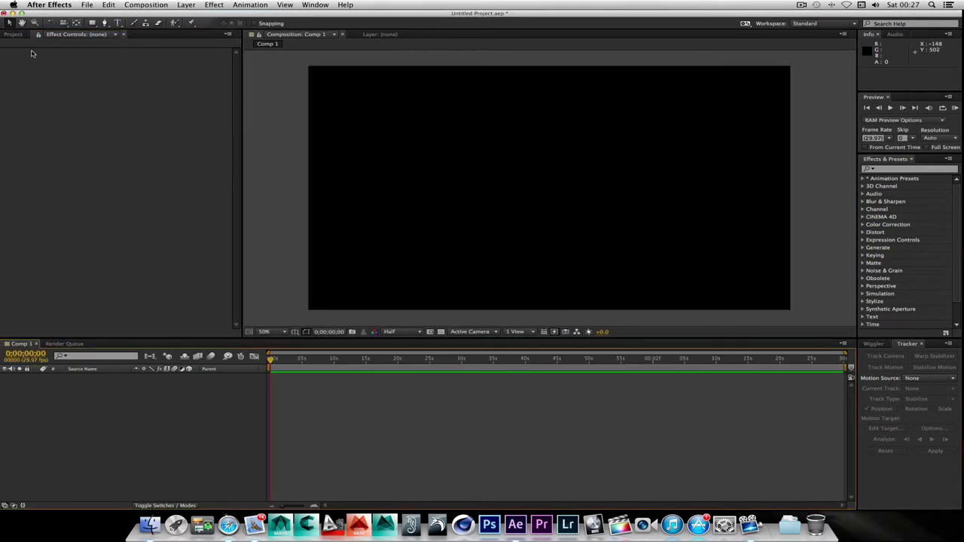
click(147, 5)
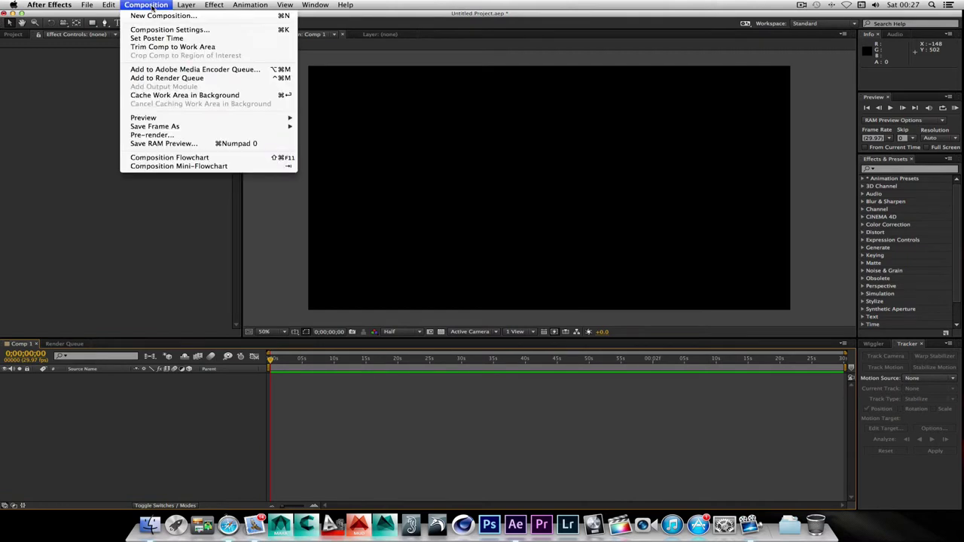
click(82, 83)
Add a 1920 × 1080 px solid layer to the composition in the near-black colour 070807.
click(184, 6)
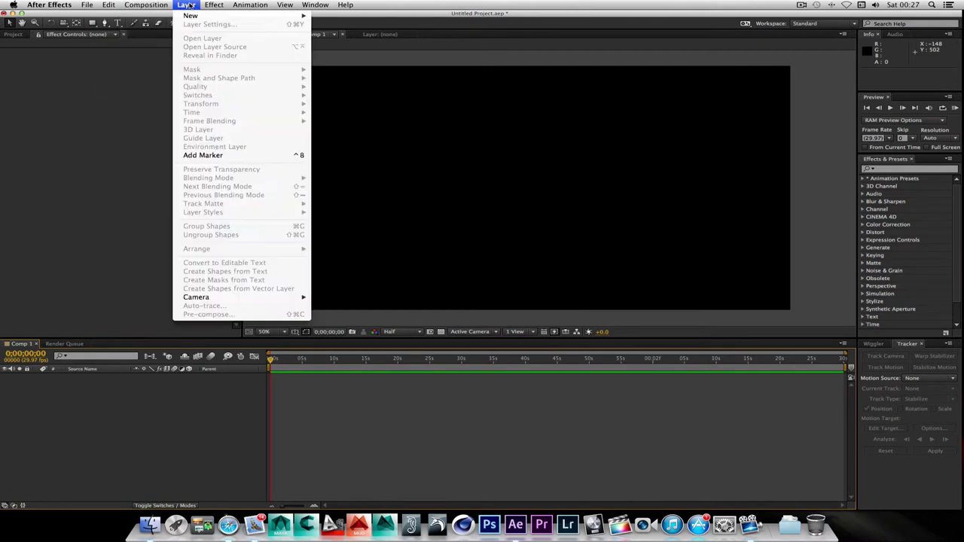
mouse_move(191, 16)
click(332, 27)
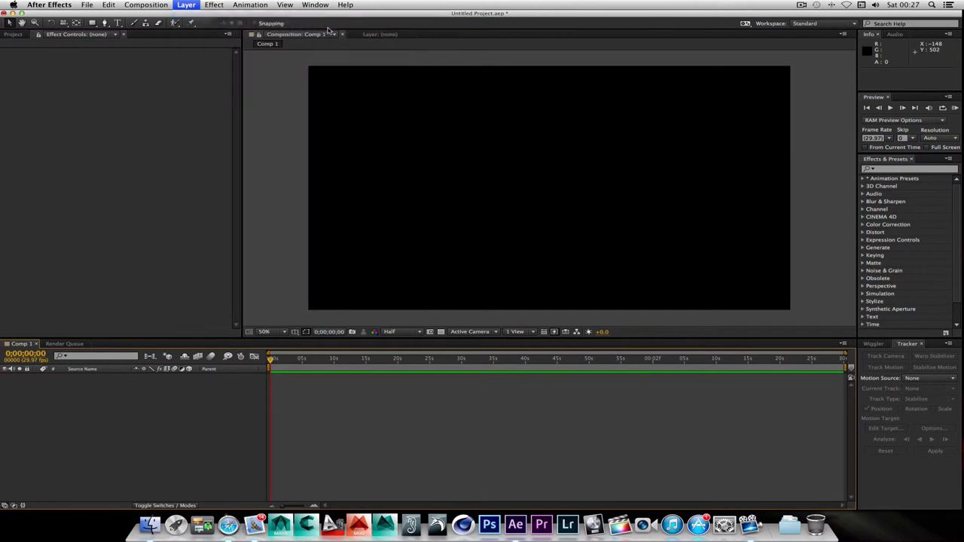
click(476, 312)
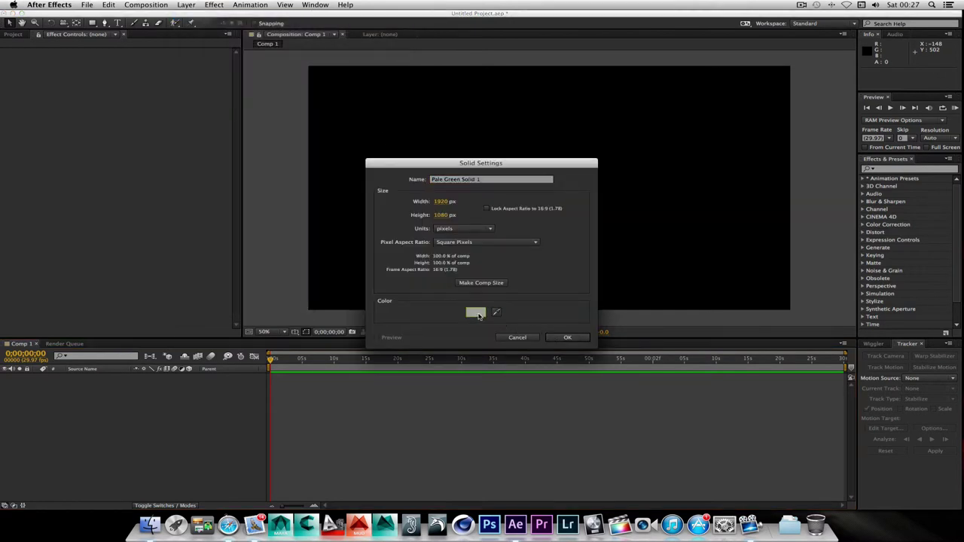
click(378, 311)
click(582, 201)
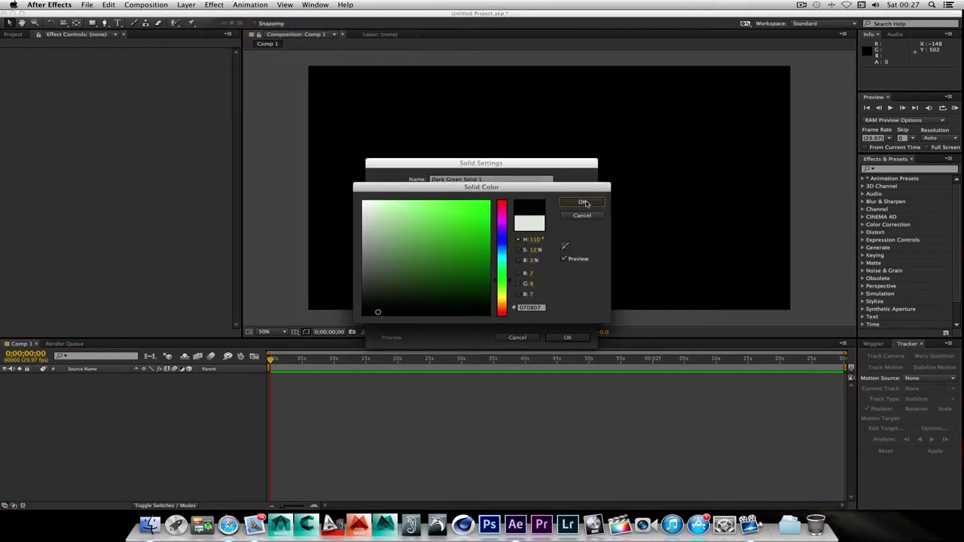
click(568, 339)
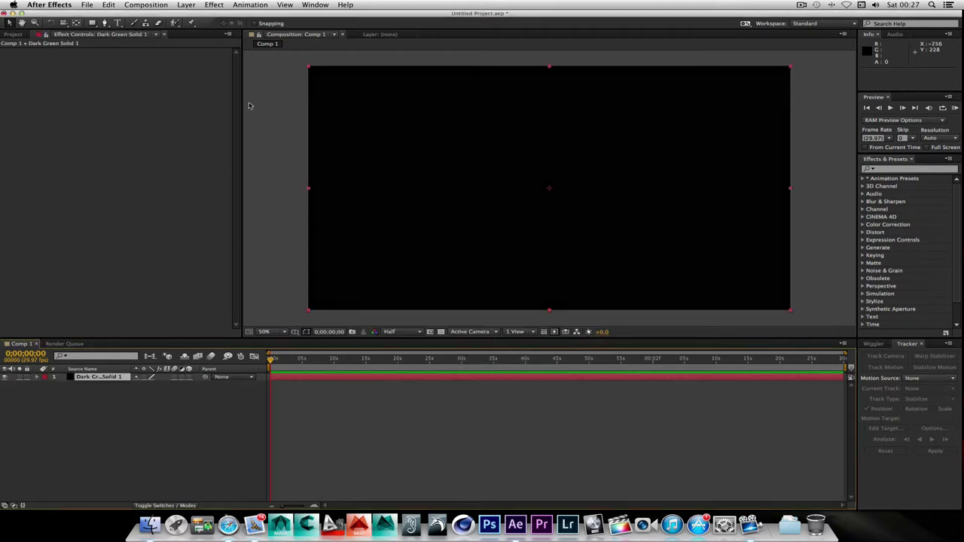
Apply the Video Copilot Element effect to the solid and open its Scene Setup.
click(215, 5)
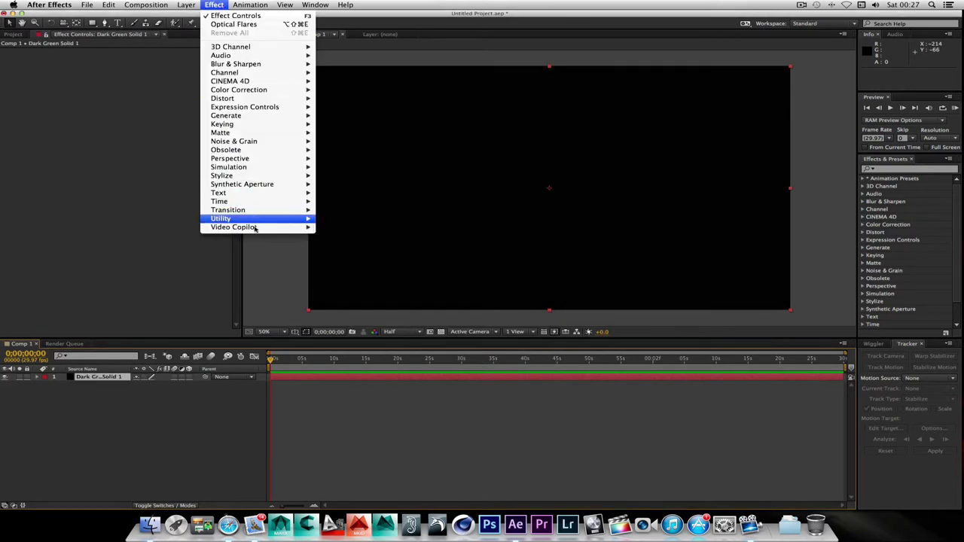
mouse_move(256, 228)
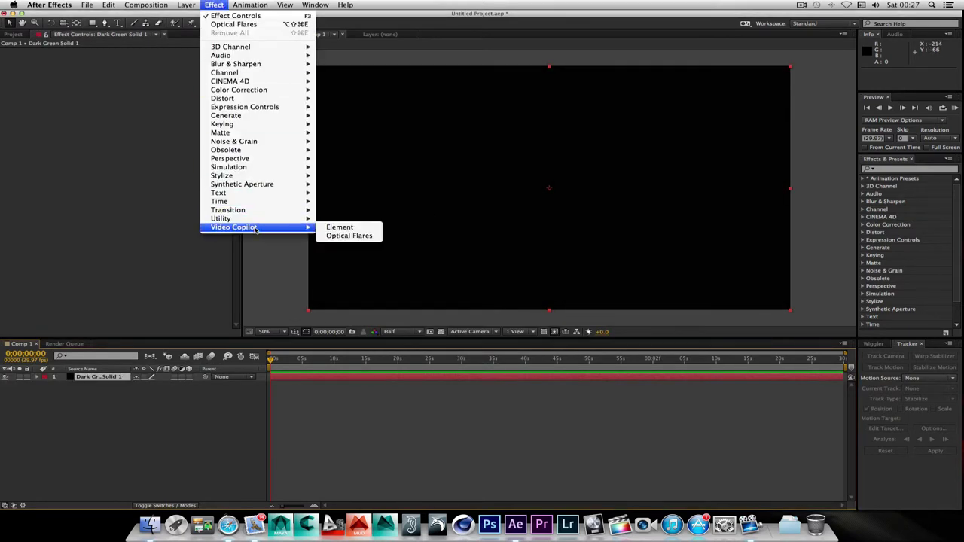
click(361, 227)
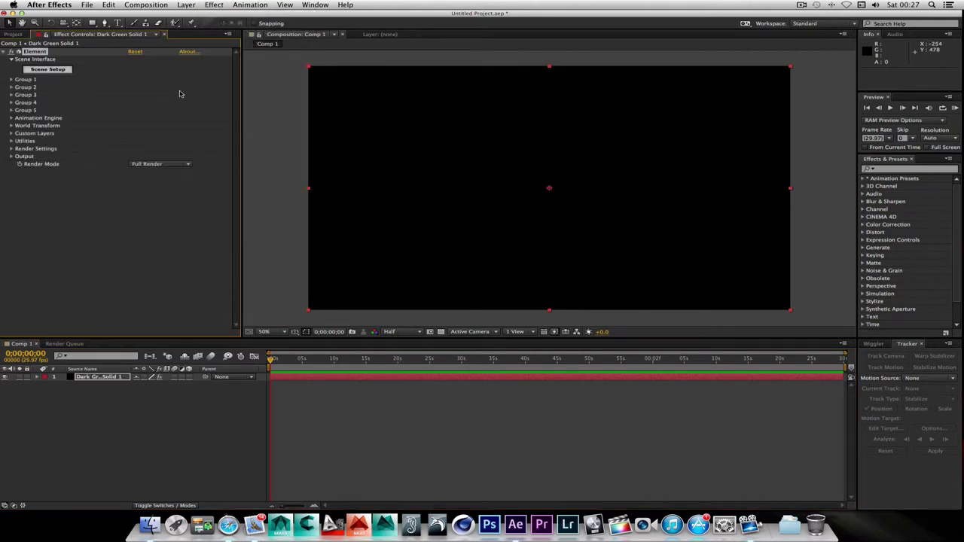
click(43, 69)
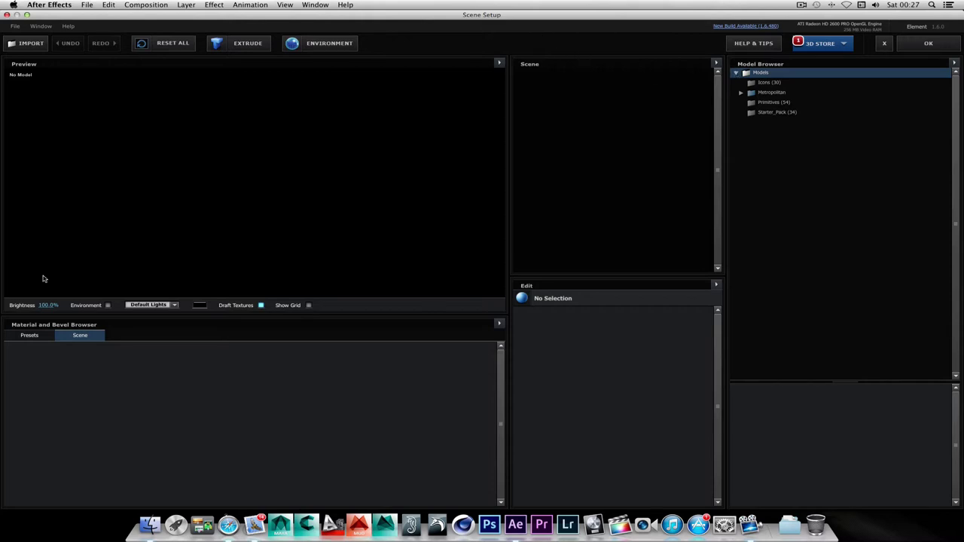
Browse the material presets, examining the Metal and Ground collections of Pro_Shaders.
click(29, 335)
click(42, 357)
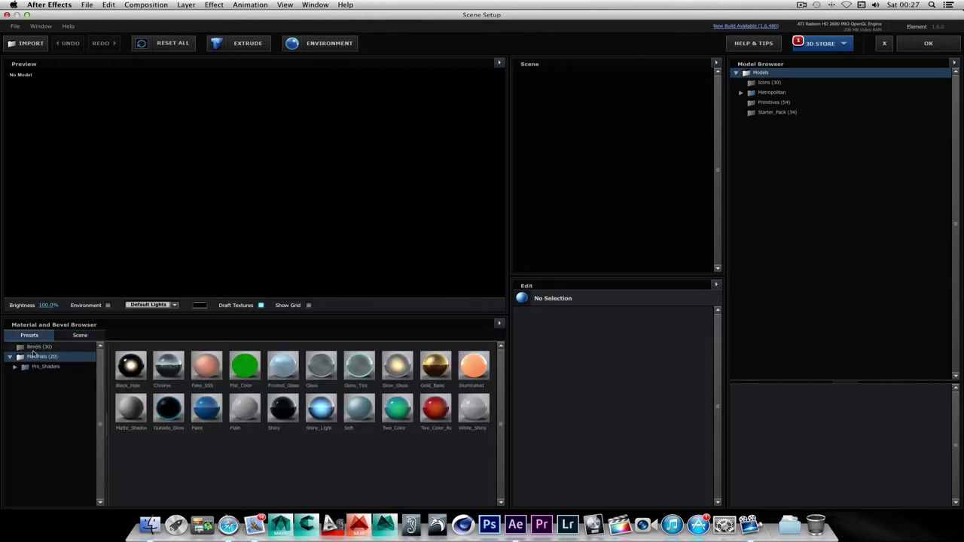
double_click(45, 366)
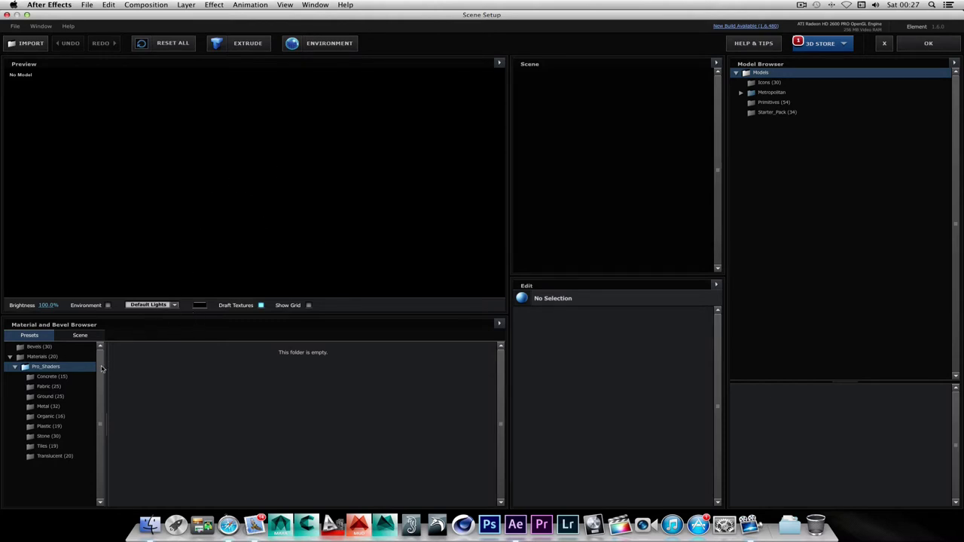
click(48, 405)
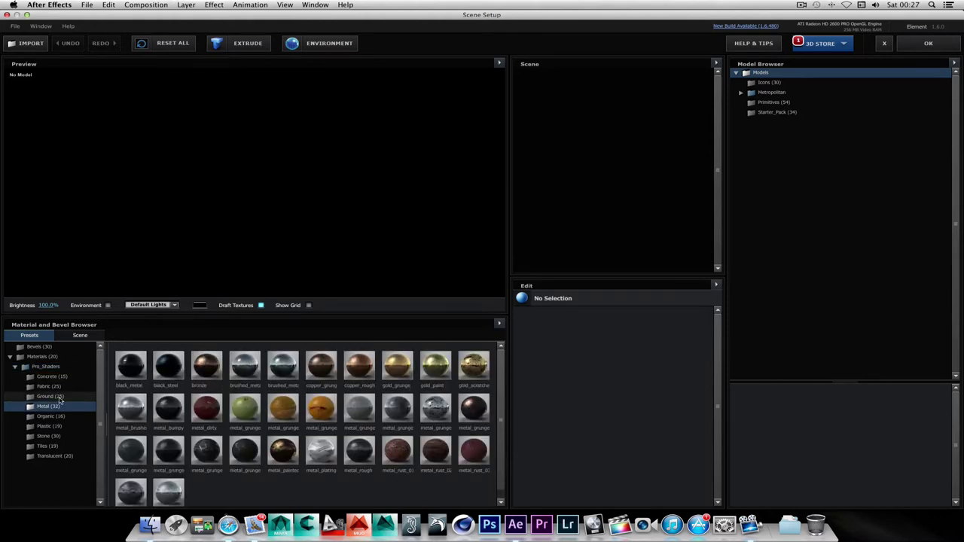
click(50, 396)
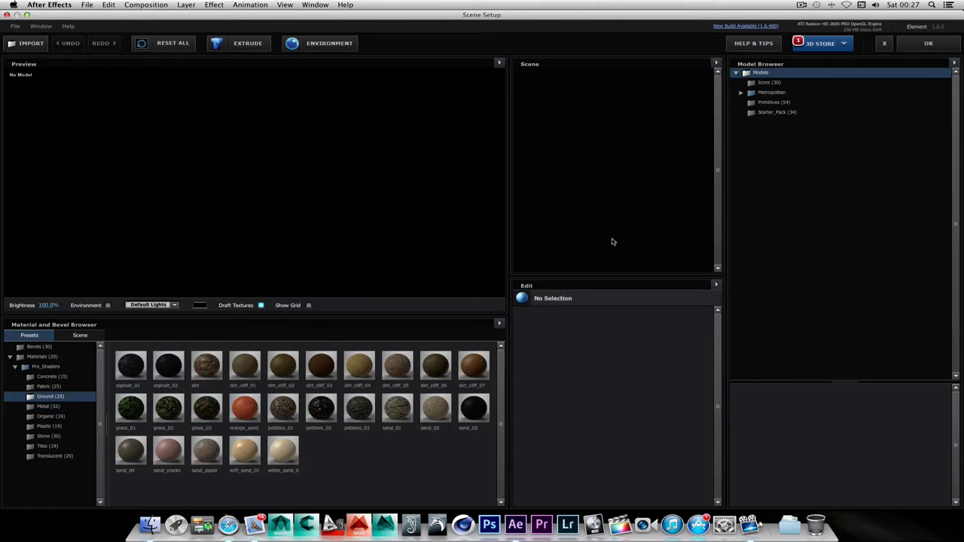
Add the soda_can model from the Starter_Pack to the scene, enlarging the model thumbnail area.
click(759, 115)
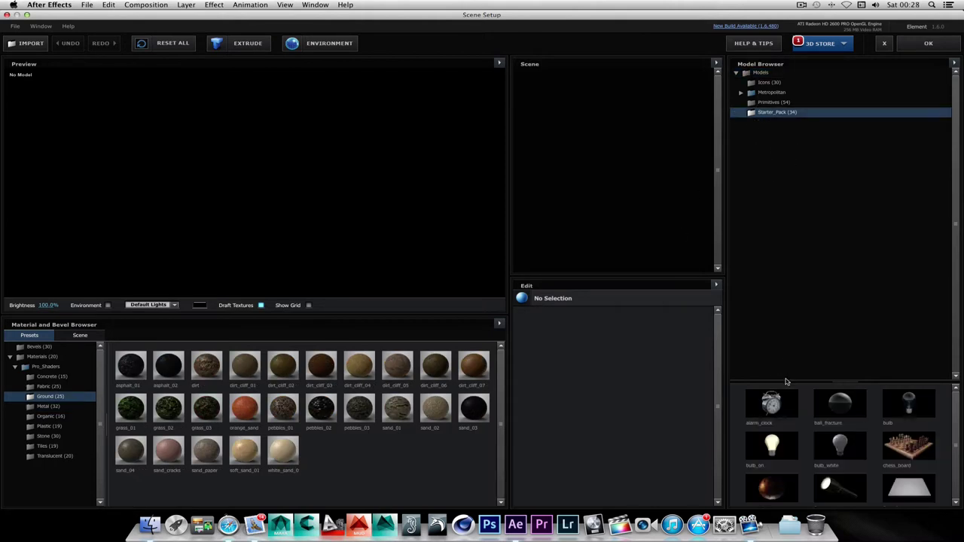
drag(784, 381, 789, 217)
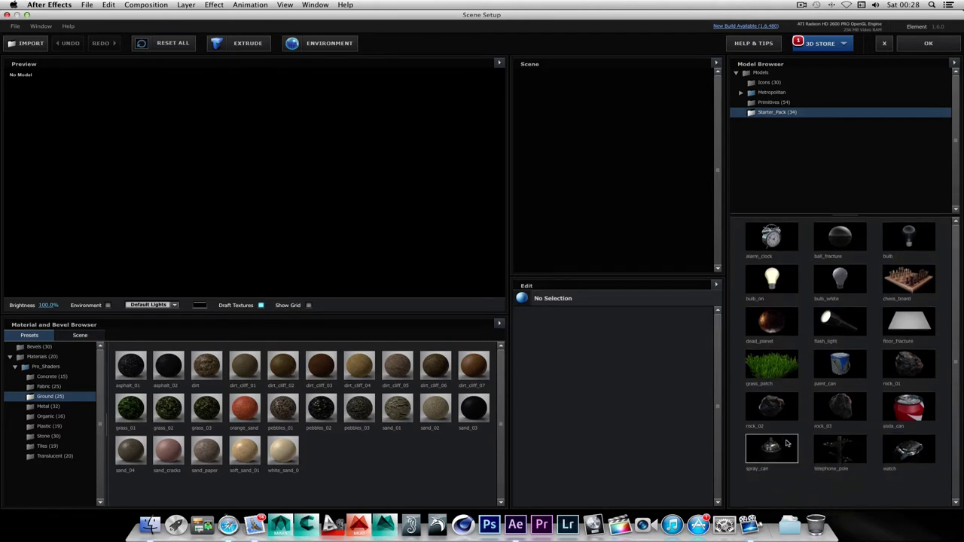
click(904, 410)
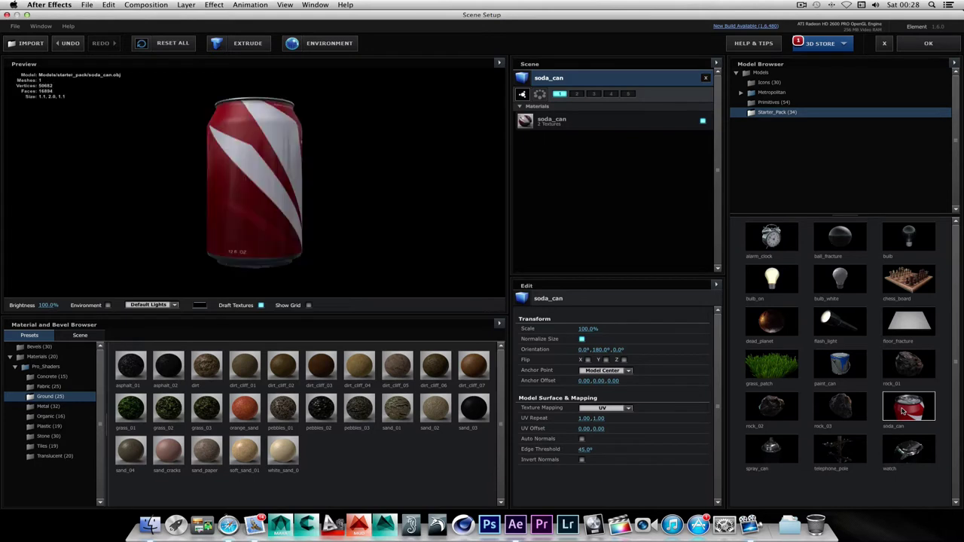
drag(289, 164, 209, 167)
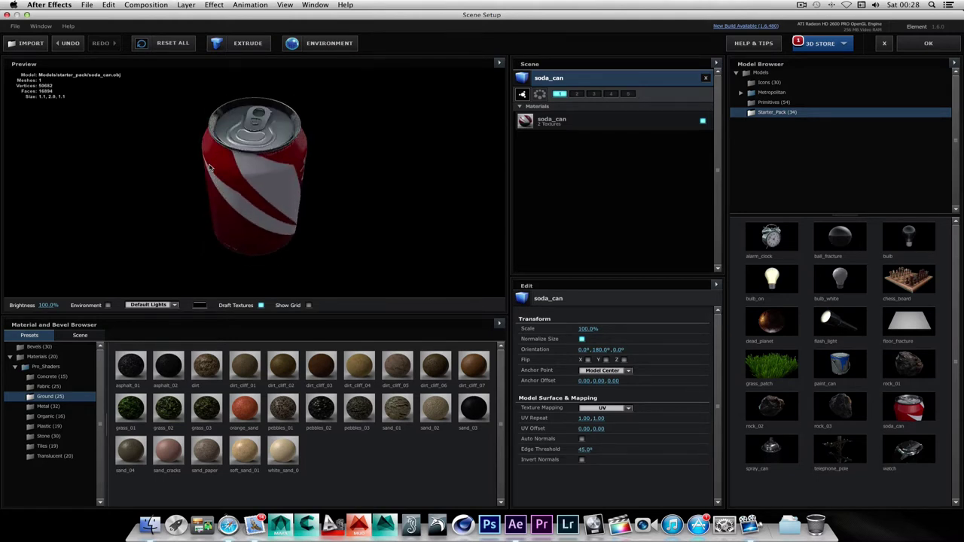
Set the preview lighting to Cinema and inspect the soda can from several angles.
click(174, 306)
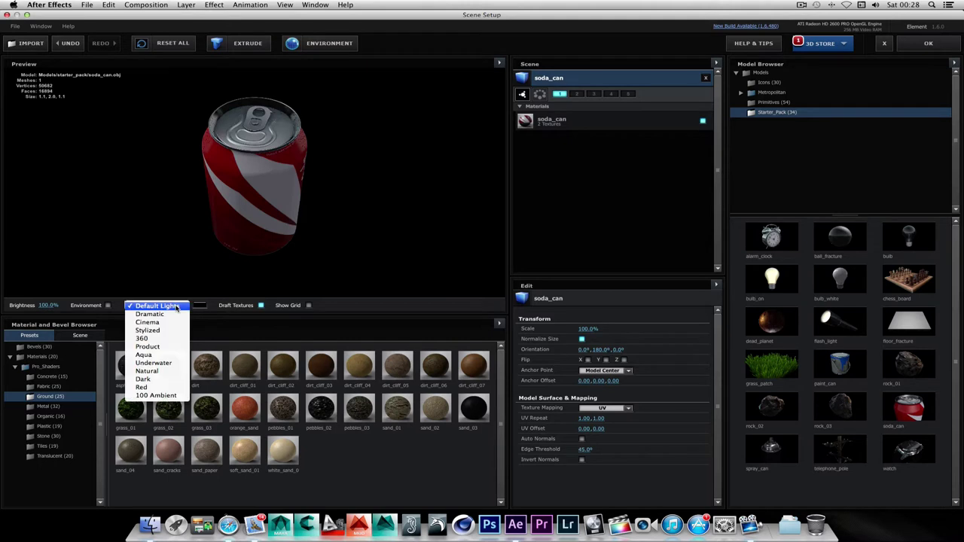
click(160, 322)
drag(257, 215, 323, 217)
drag(240, 216, 178, 202)
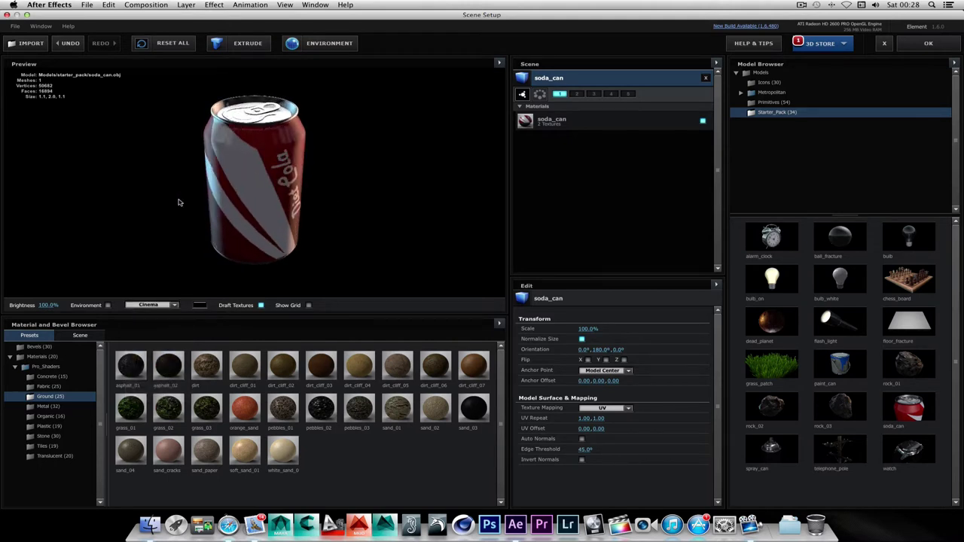
drag(273, 132, 313, 118)
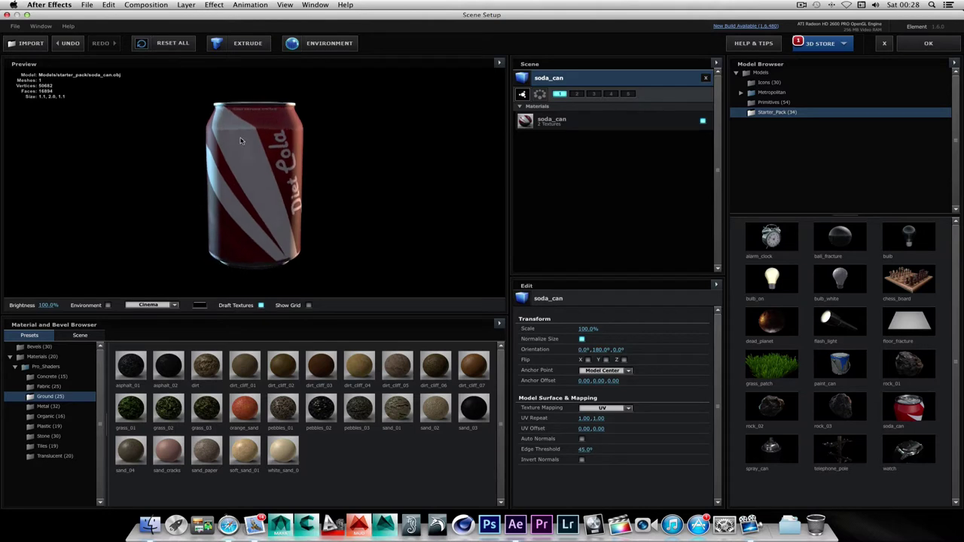
Try the metal_dirty shader from the Metal collection on the soda can.
click(44, 406)
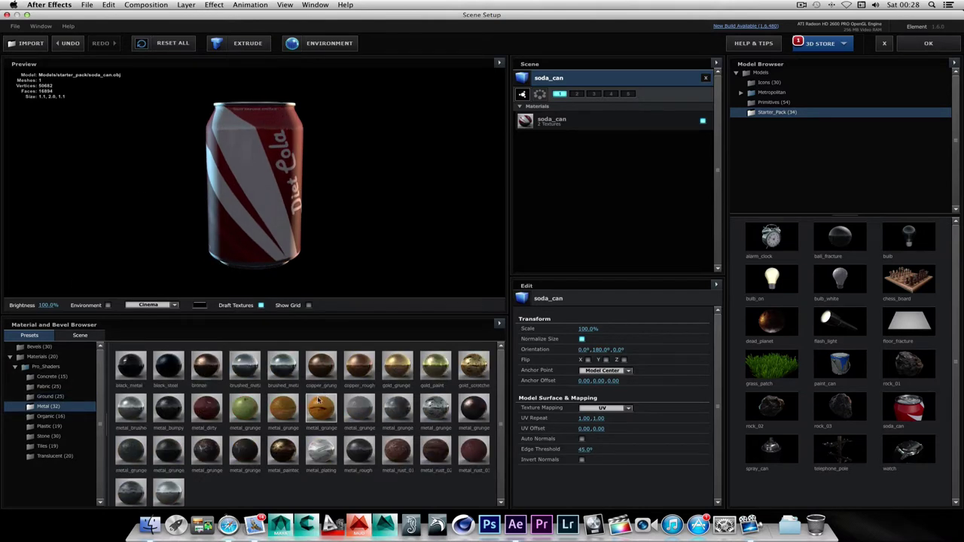
drag(206, 409, 267, 215)
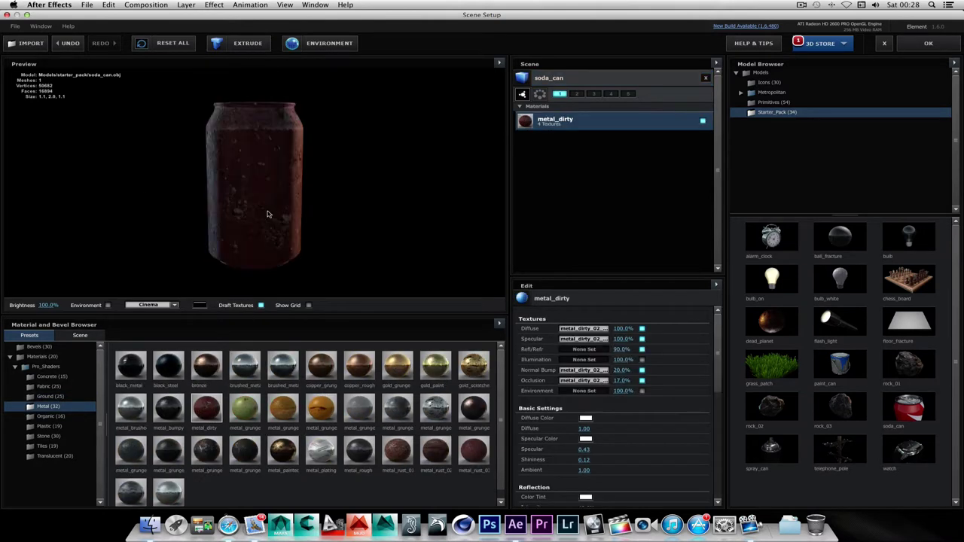
drag(277, 156, 220, 185)
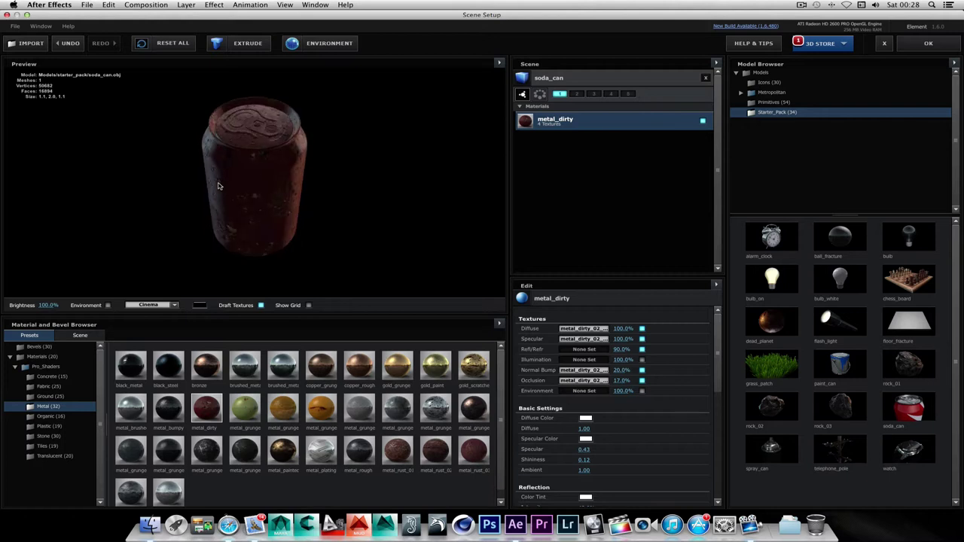
Put the black_metal shader on the soda can and set the preview brightness to 152%.
drag(131, 368, 243, 123)
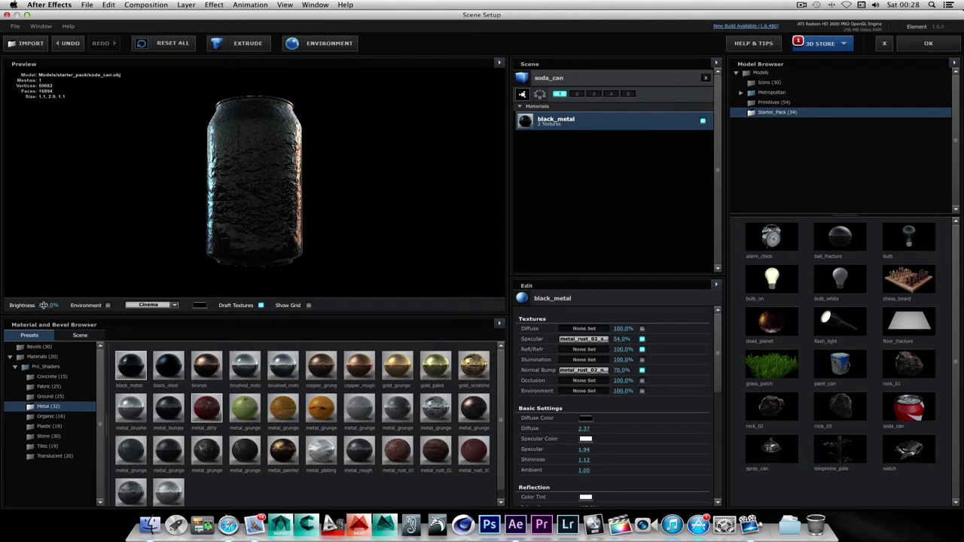
drag(57, 305, 69, 305)
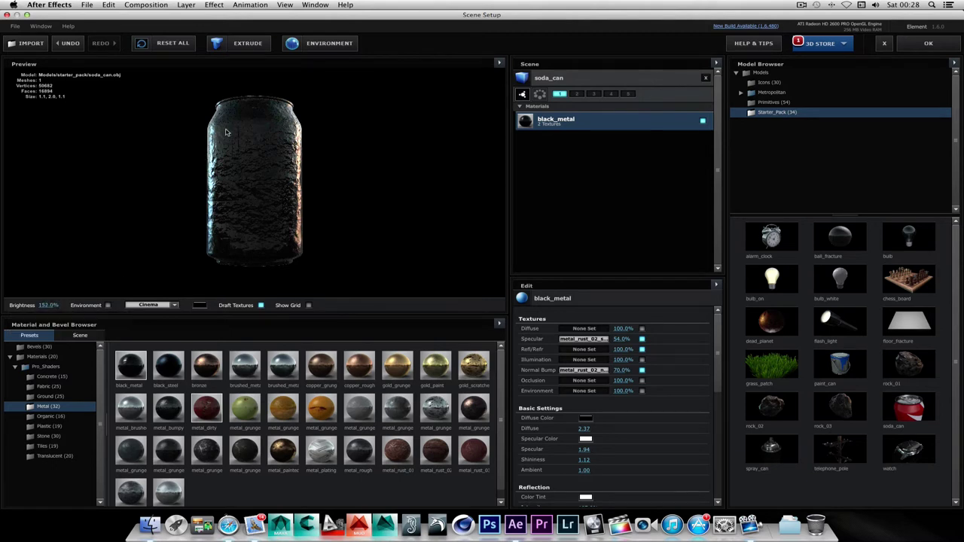
drag(236, 142, 213, 178)
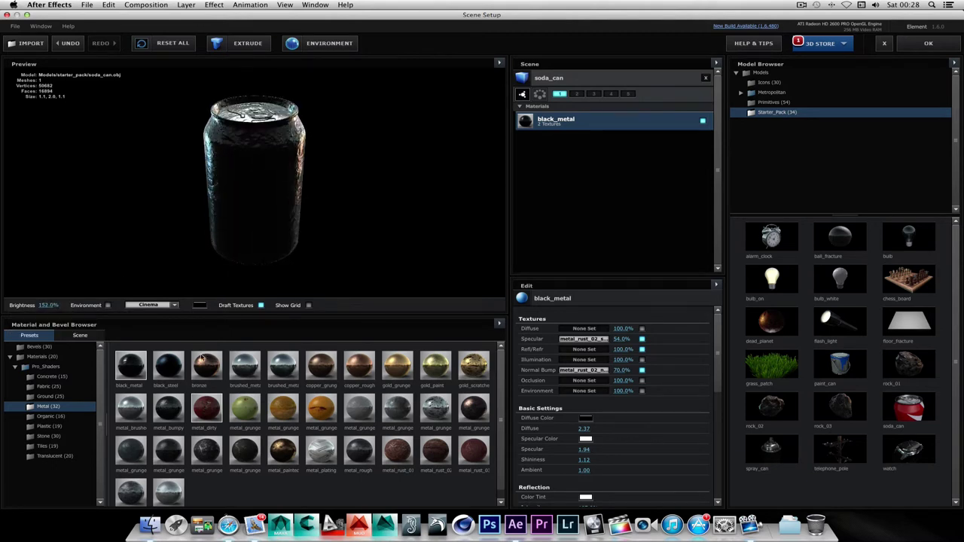
Try the bronze and metal_grunge_painted_03 shaders on the soda can.
drag(201, 359, 269, 194)
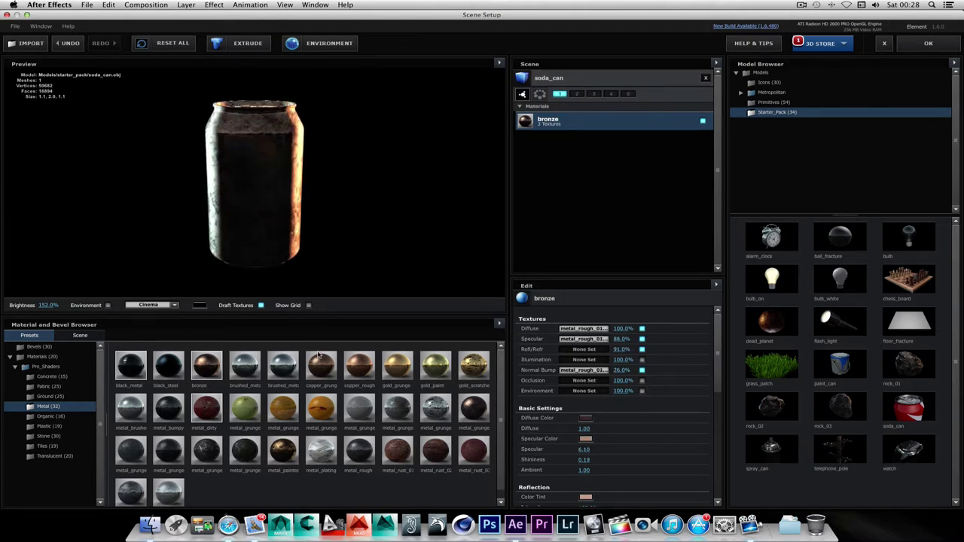
drag(320, 408, 261, 194)
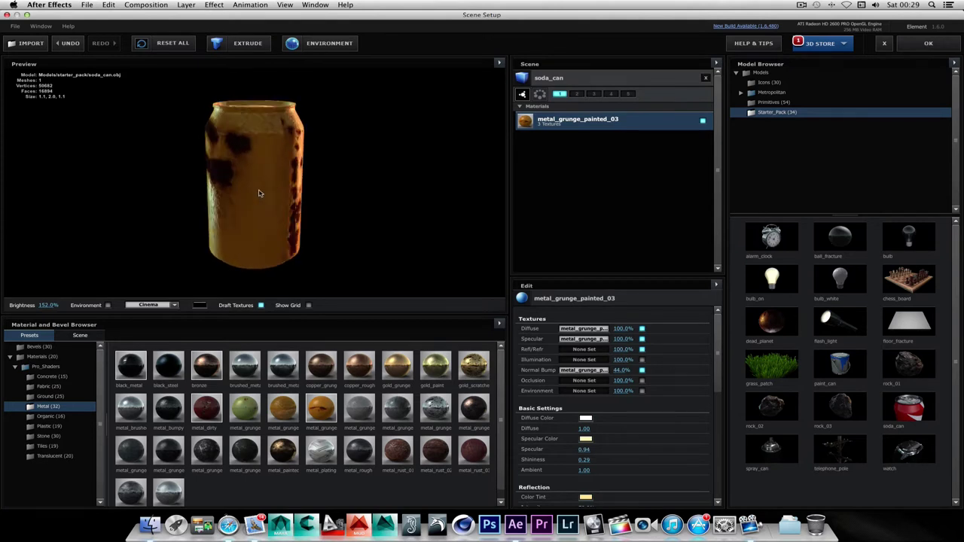
Try the frog_skin shader from the Organic collection on the soda can, then replace it with ice_01.
click(51, 416)
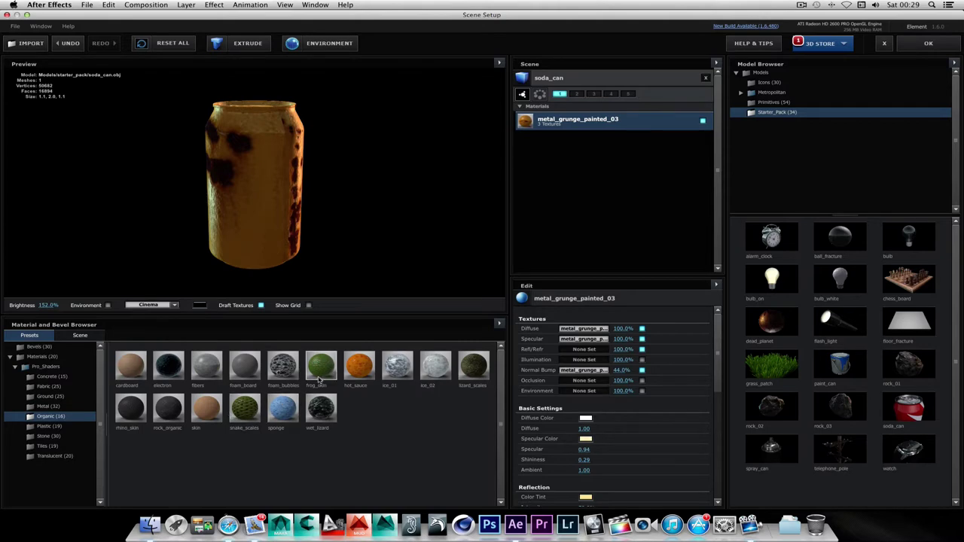
drag(320, 369, 290, 143)
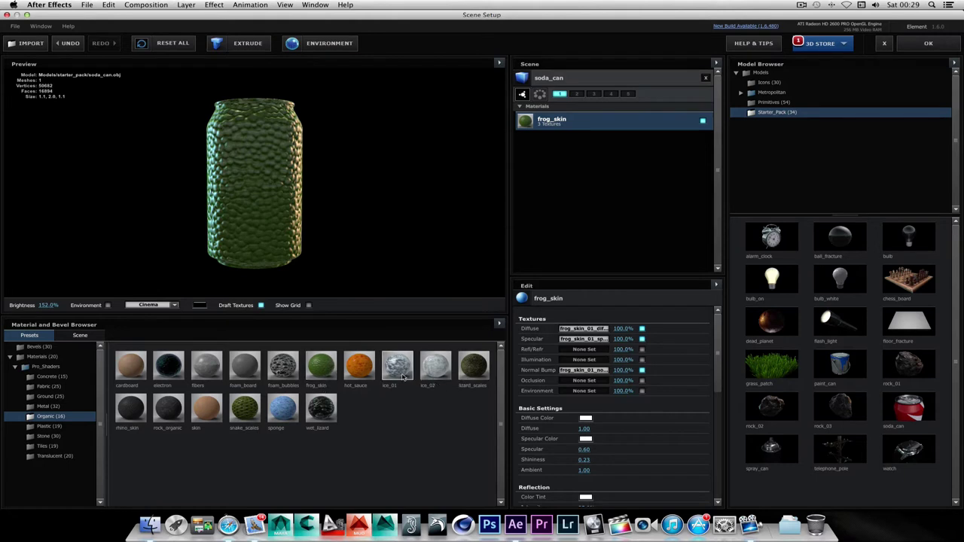
drag(396, 367, 279, 226)
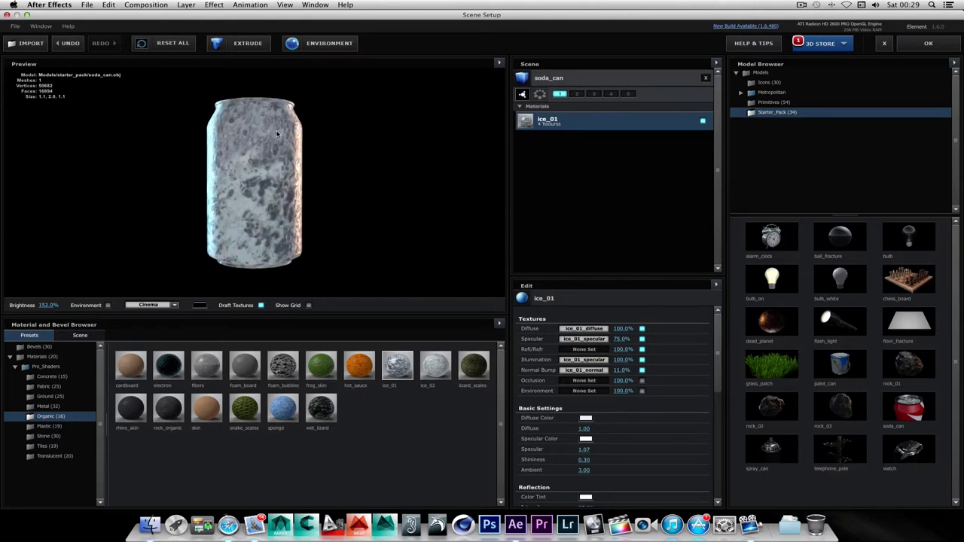
Try the rock_organic shader on the soda can, then replace it with bathroom_tiles_brown from the Tiles collection.
drag(169, 409, 289, 266)
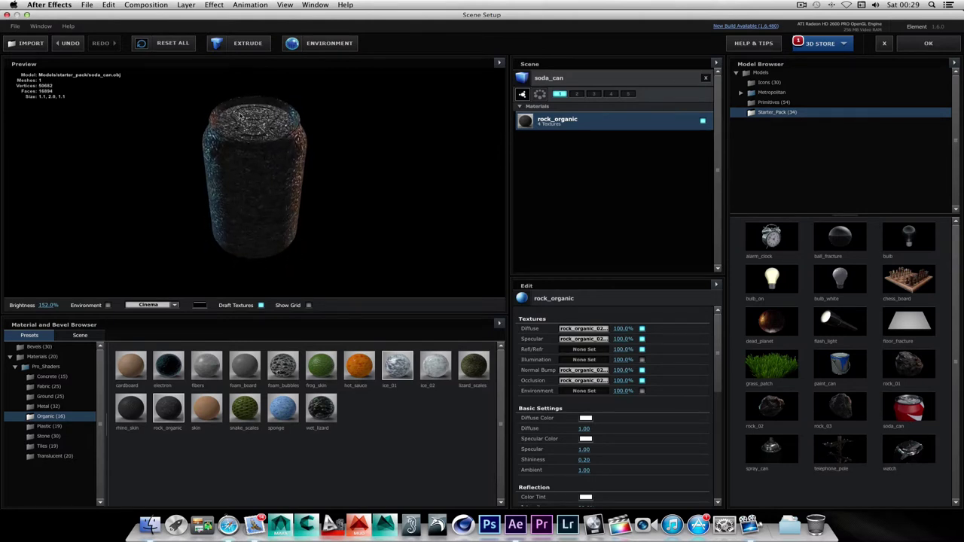
drag(240, 114, 279, 139)
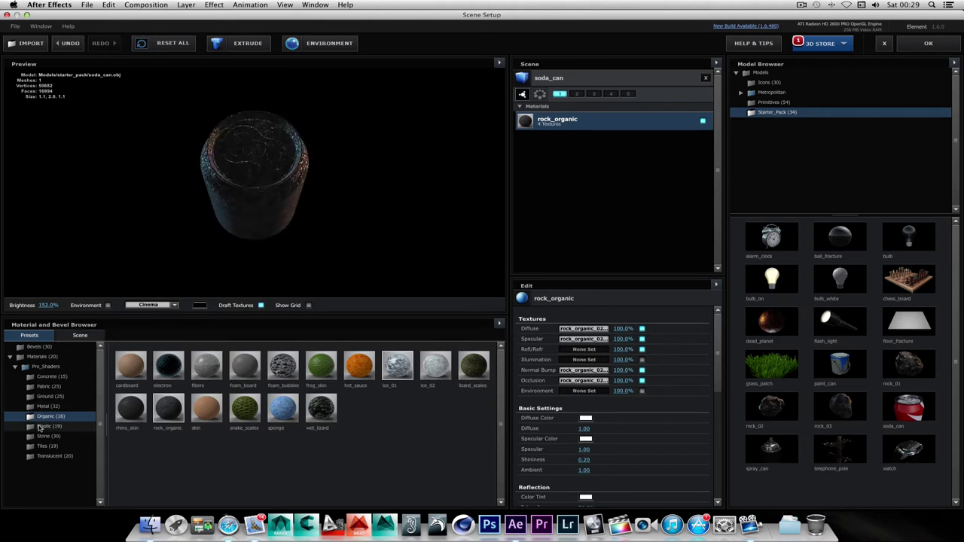
click(41, 446)
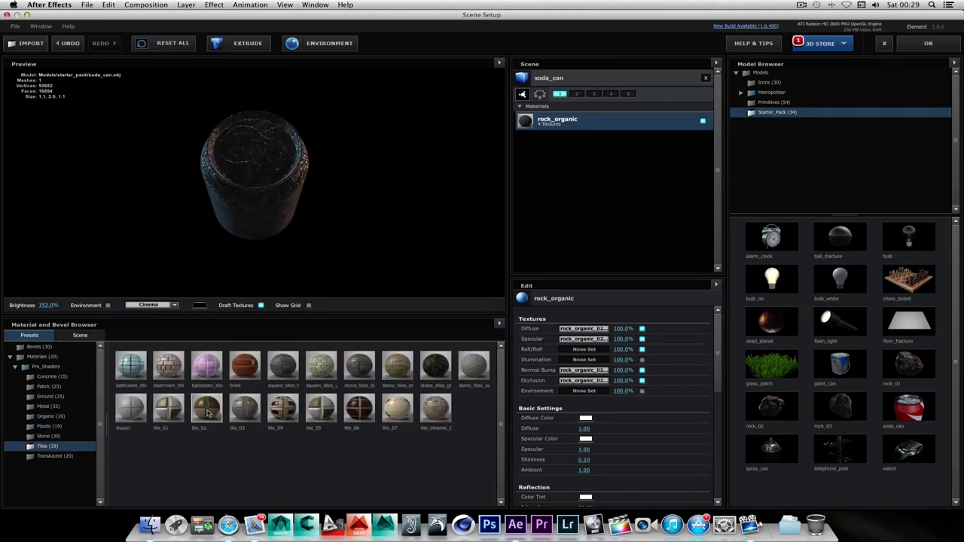
drag(168, 366, 233, 248)
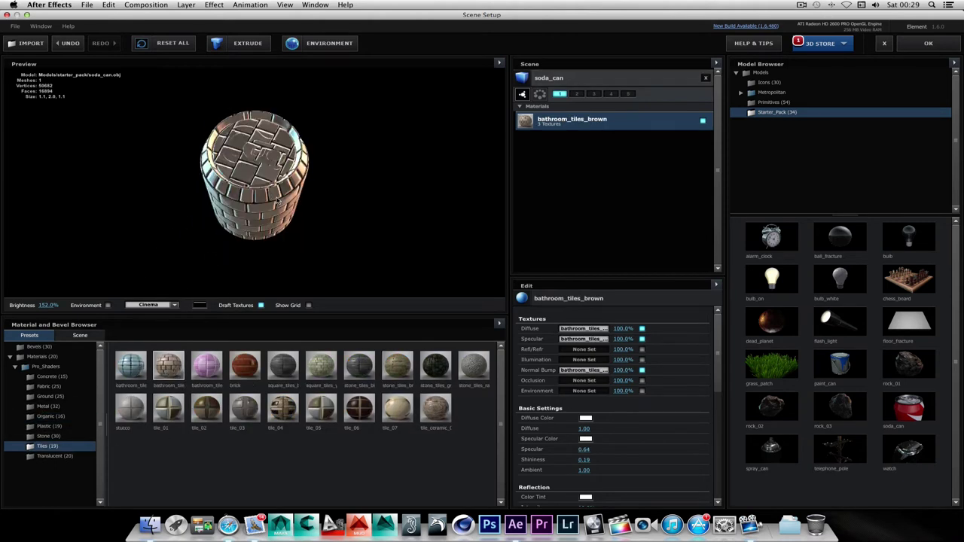
drag(276, 201, 354, 151)
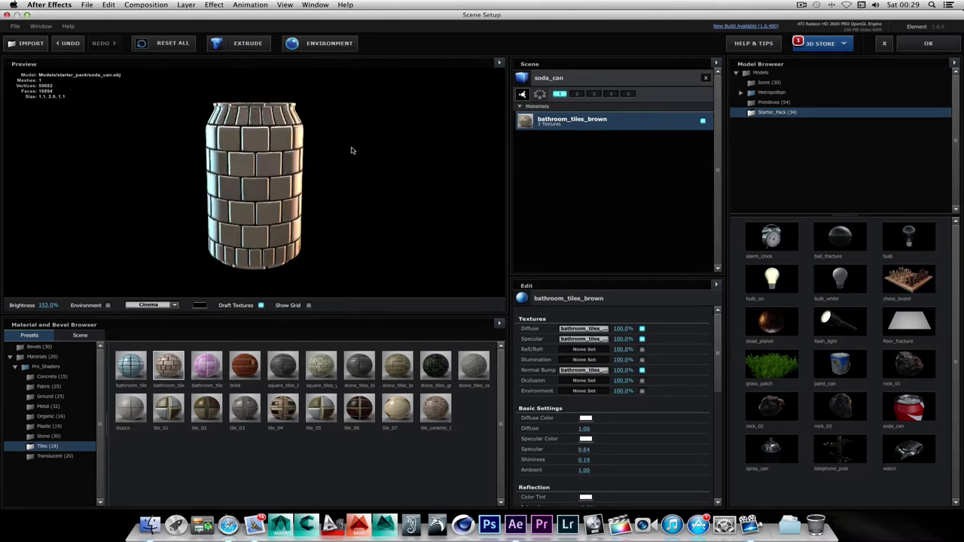
Add the _low_poly_building_14 model from the Metropolitan Graphic_Buildings collection to the scene and inspect it up close.
double_click(778, 93)
click(764, 104)
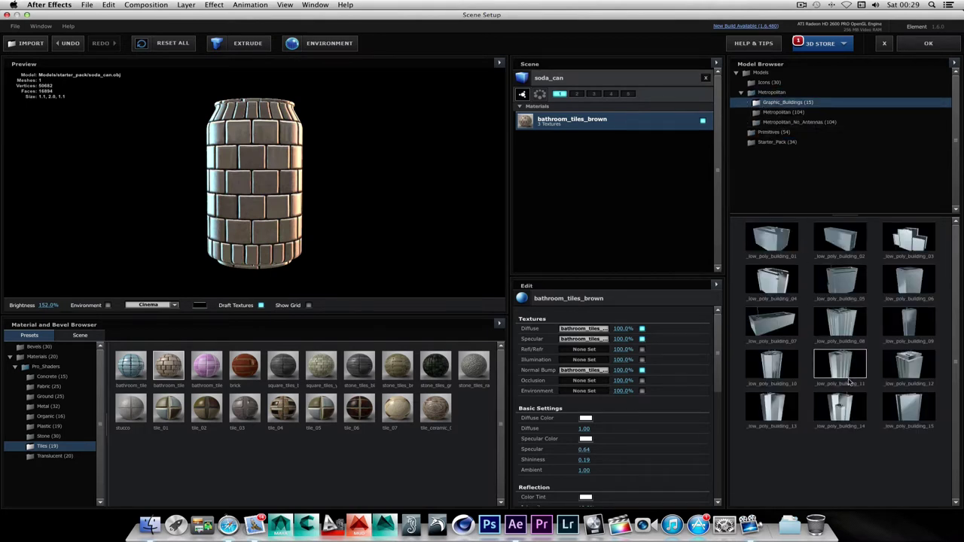
click(841, 404)
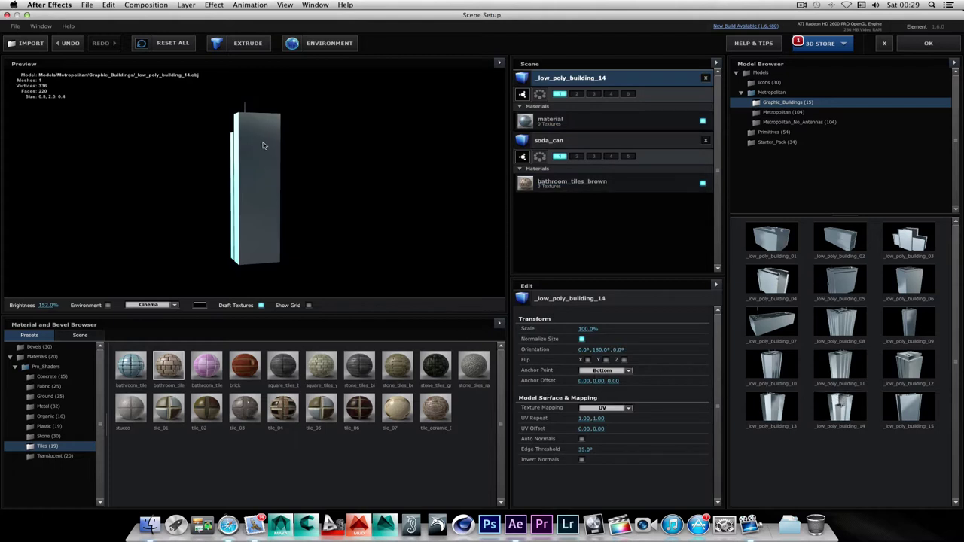
drag(263, 146, 282, 180)
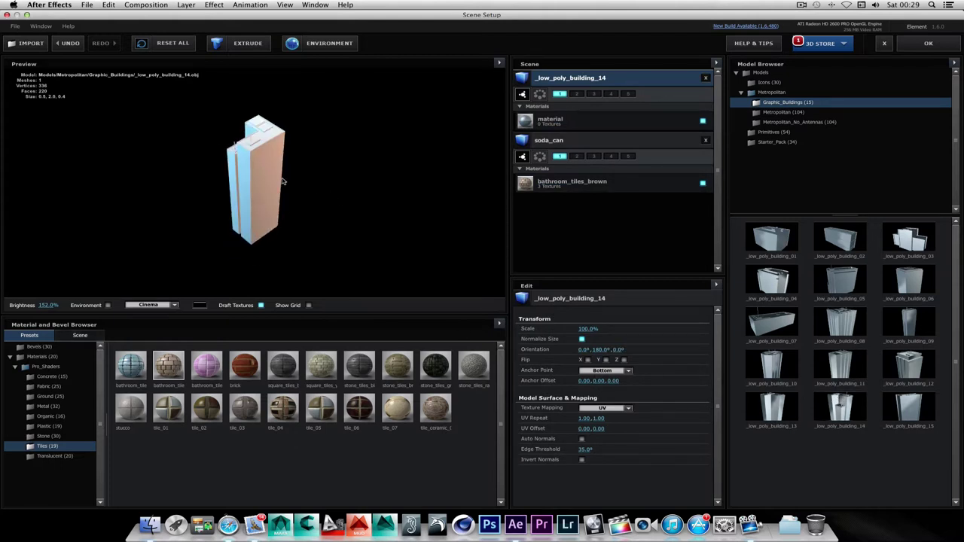
scroll(286, 178, up, 5)
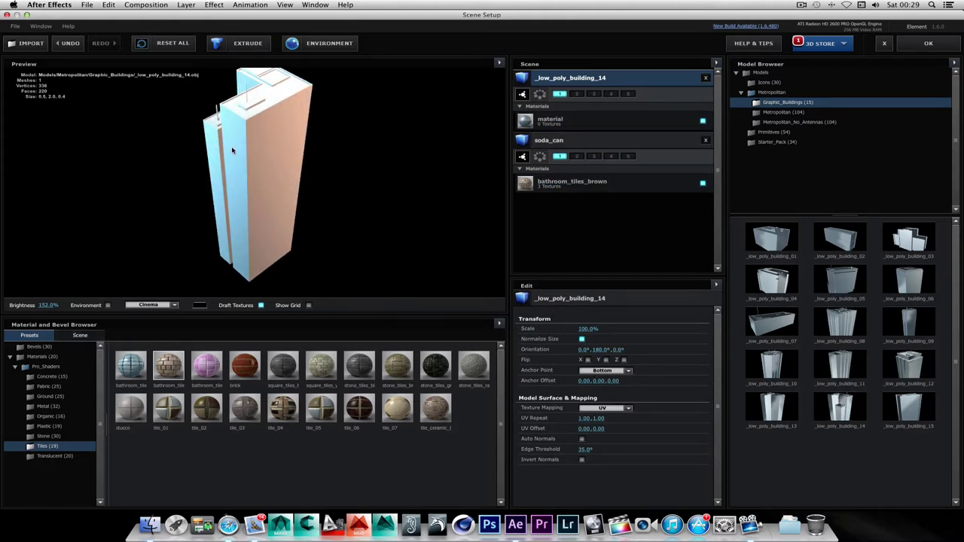
drag(232, 151, 179, 174)
Put the bathroom_tiles_brown shader on the low-poly building and show the grid in the preview.
drag(168, 373, 248, 298)
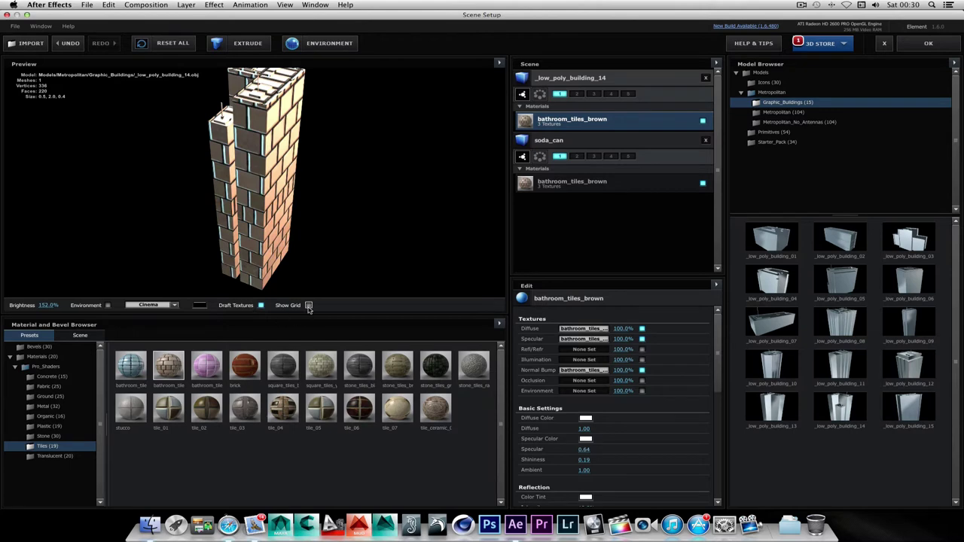
click(308, 306)
drag(278, 248, 314, 214)
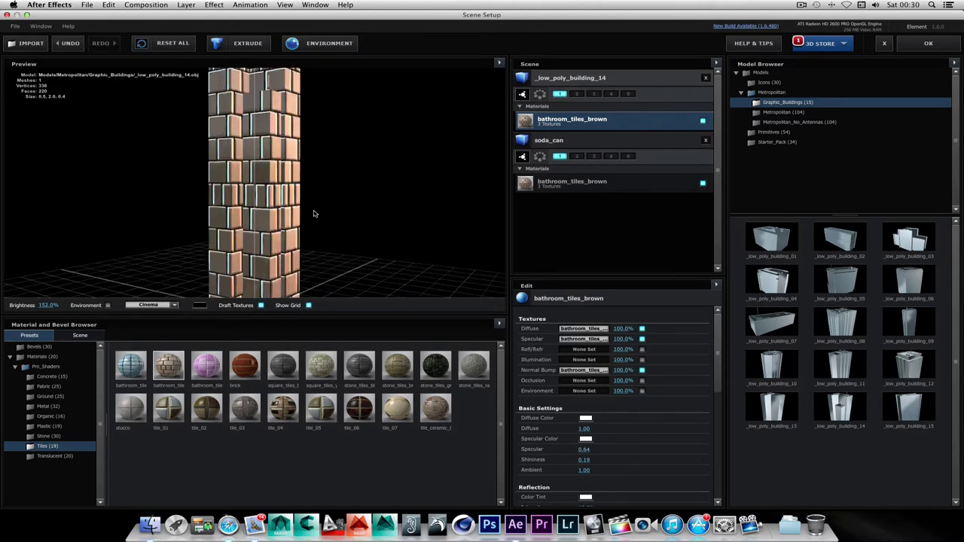
Try the 360 lighting preset in the preview of the tiled building.
click(168, 305)
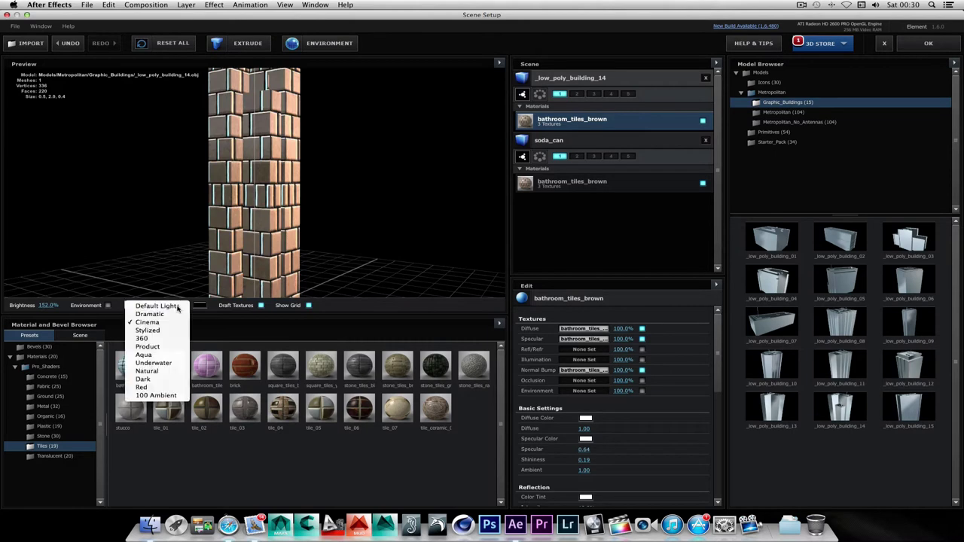
click(158, 343)
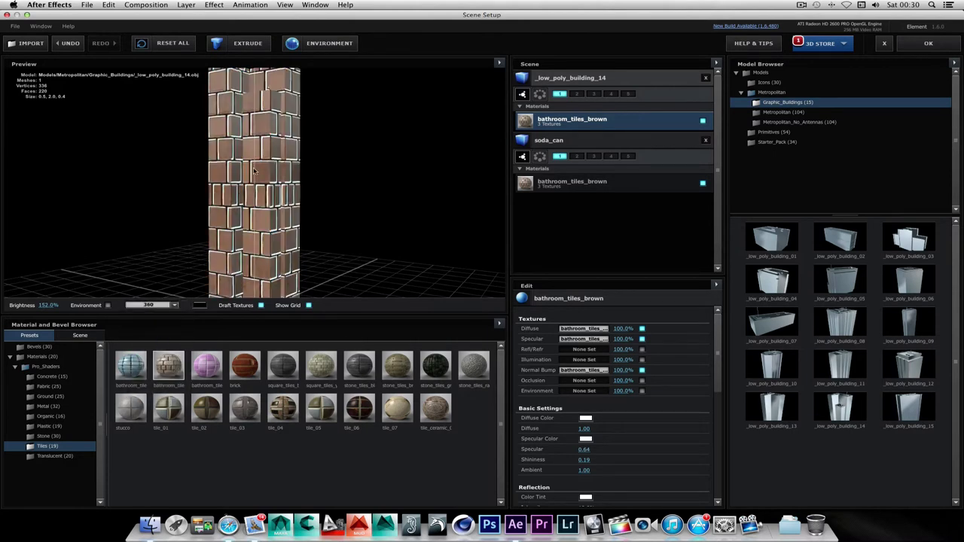
drag(254, 172, 270, 187)
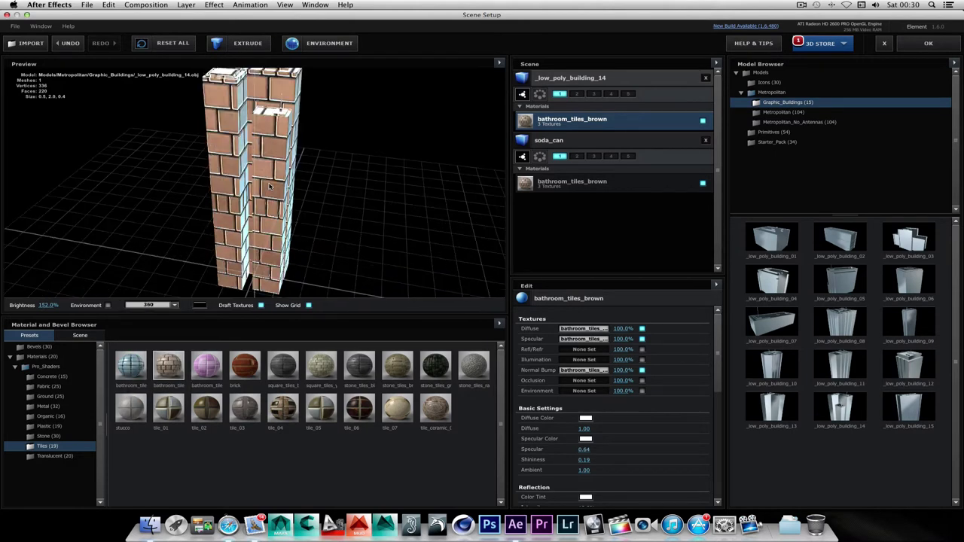
Switch the preview lighting to Aqua and replace the low-poly building's material with tile_ceramic_02.
click(159, 306)
click(145, 355)
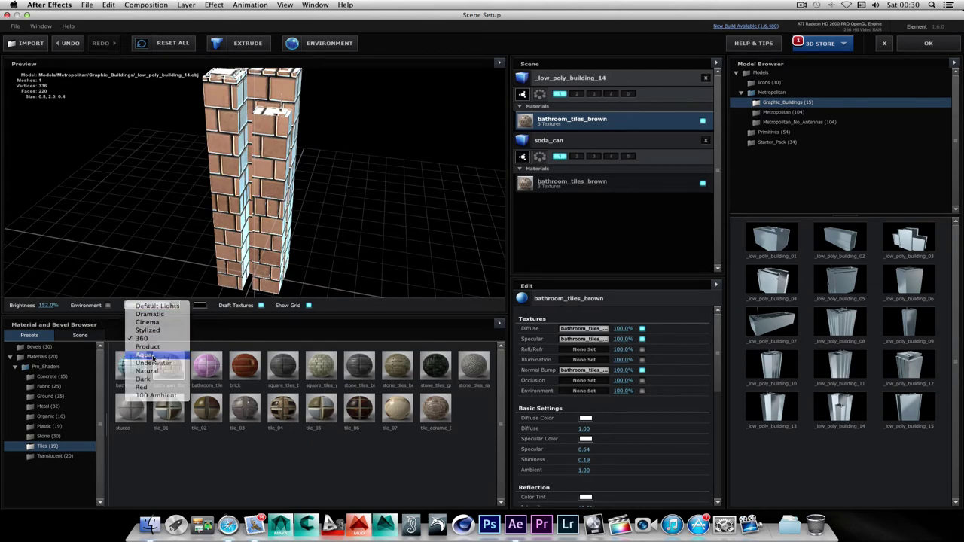
drag(280, 106, 337, 115)
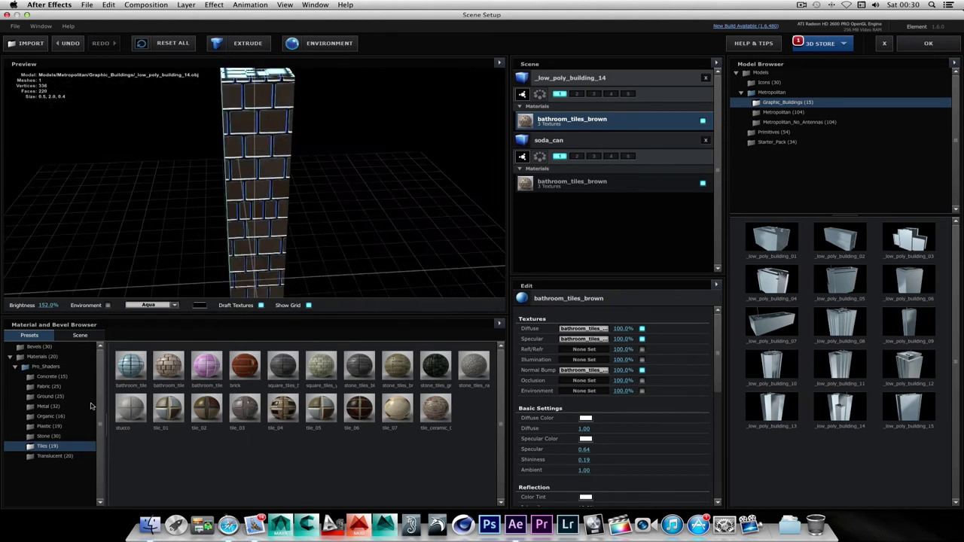
drag(435, 413, 366, 161)
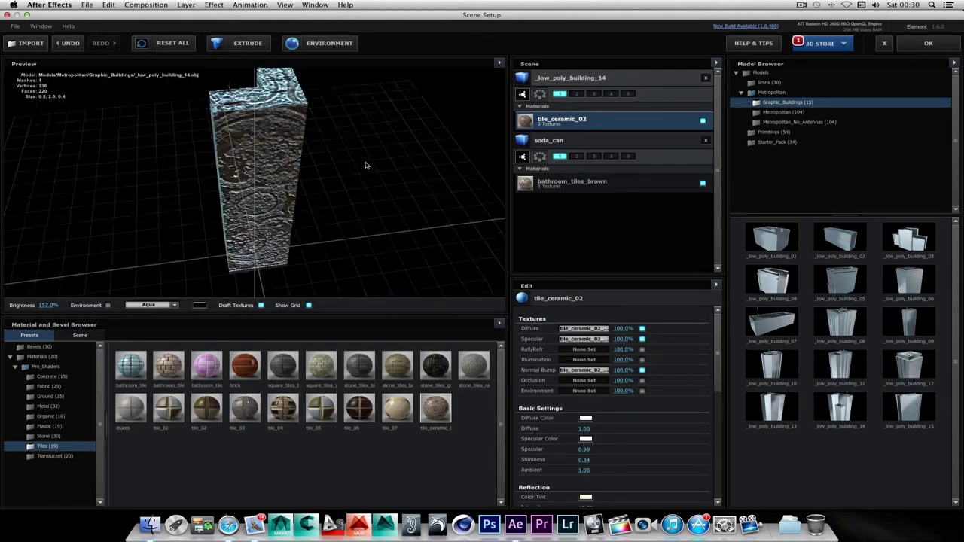
Add the building_04 model from the Metropolitan_No_Antennas collection to the scene.
click(798, 122)
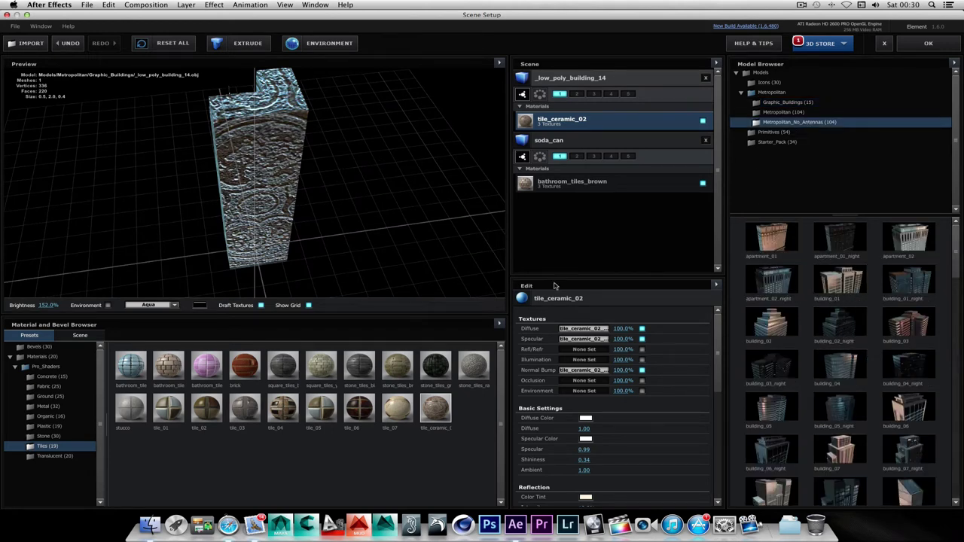
click(828, 365)
drag(241, 185, 162, 243)
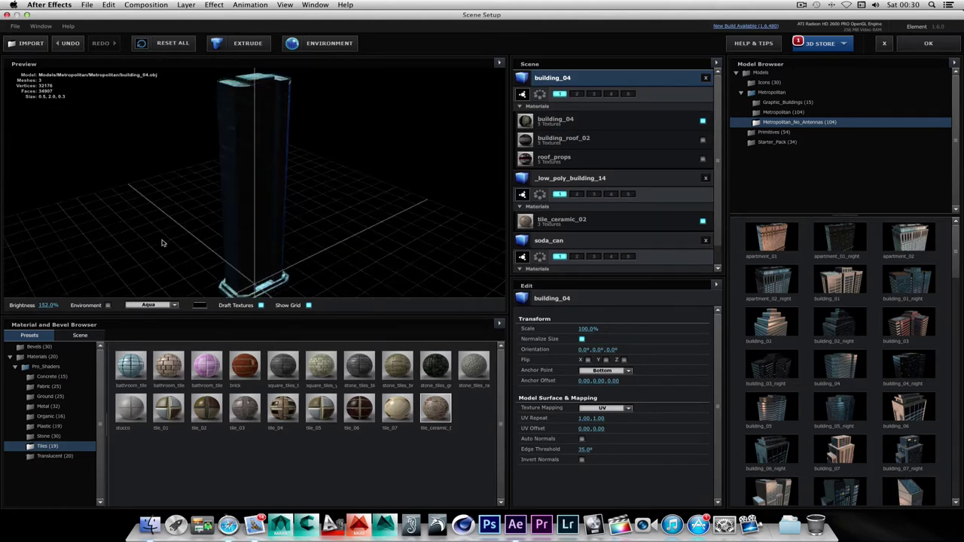
Set the preview lighting to Cinema and turn off draft textures and the grid.
click(164, 306)
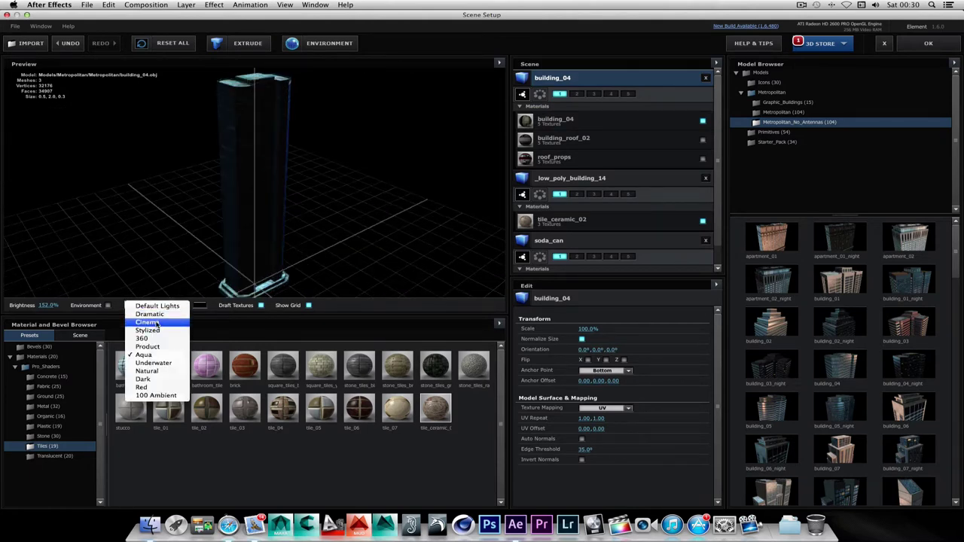
click(158, 322)
drag(250, 177, 256, 189)
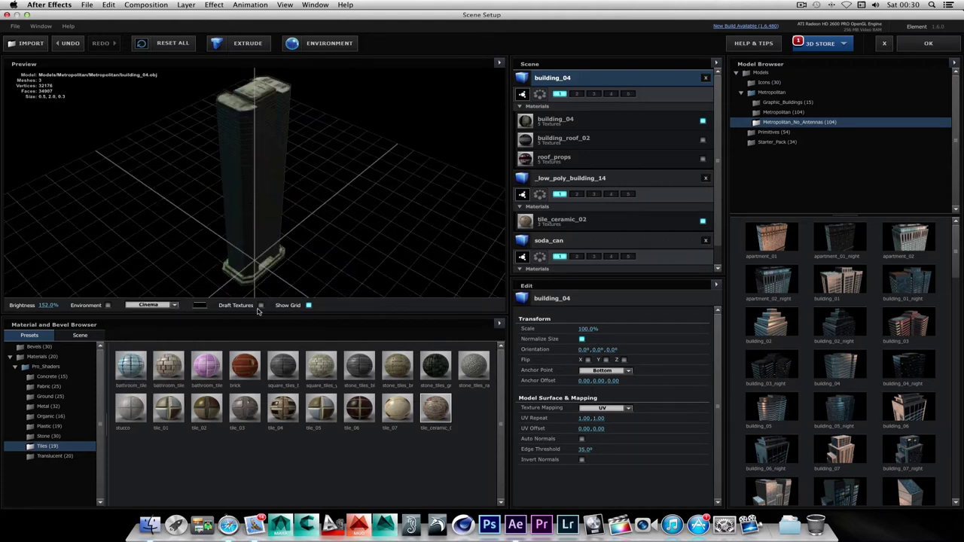
click(309, 306)
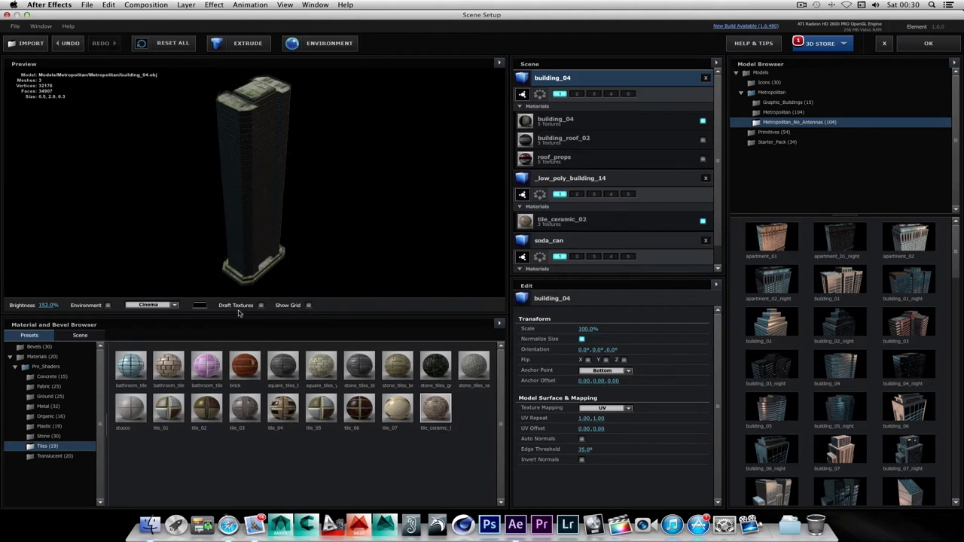
Raise the preview brightness to 395% and inspect the facade of building_04 up close.
drag(46, 305, 213, 189)
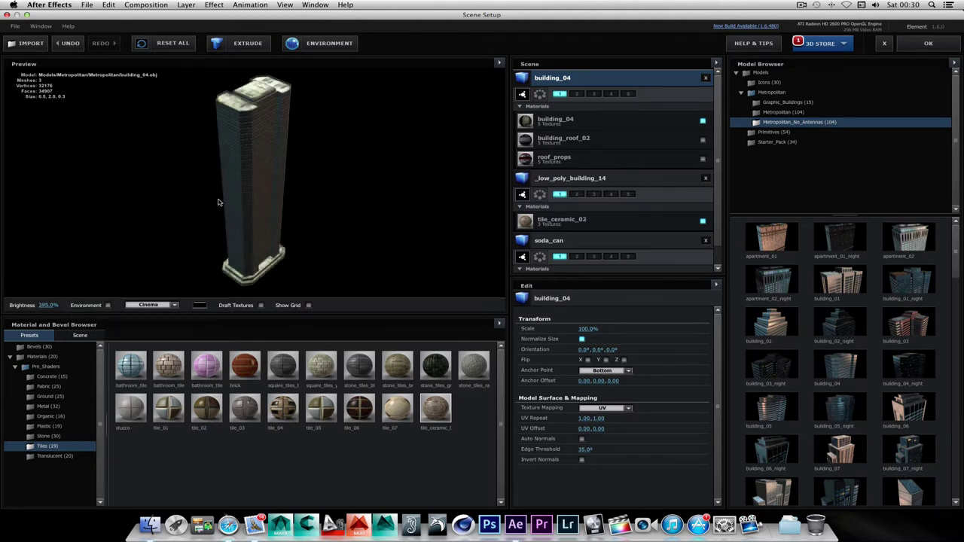
scroll(239, 221, up, 5)
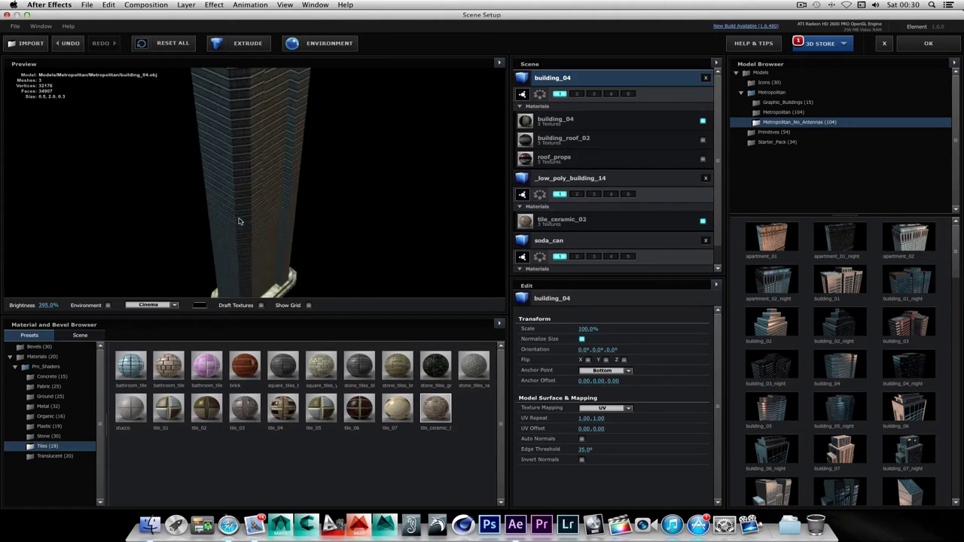
drag(220, 111, 214, 132)
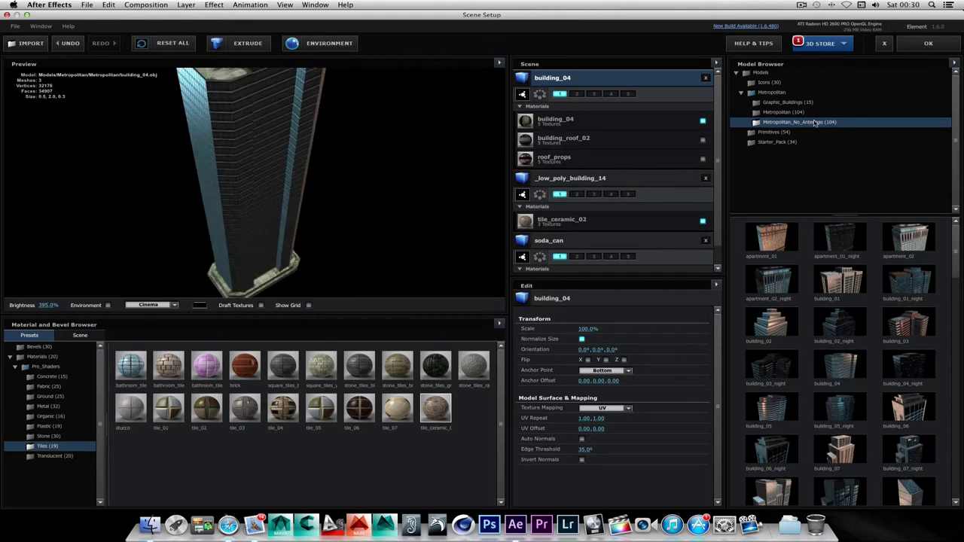
Add the building_01_night model from the Metropolitan collection to the scene.
click(785, 103)
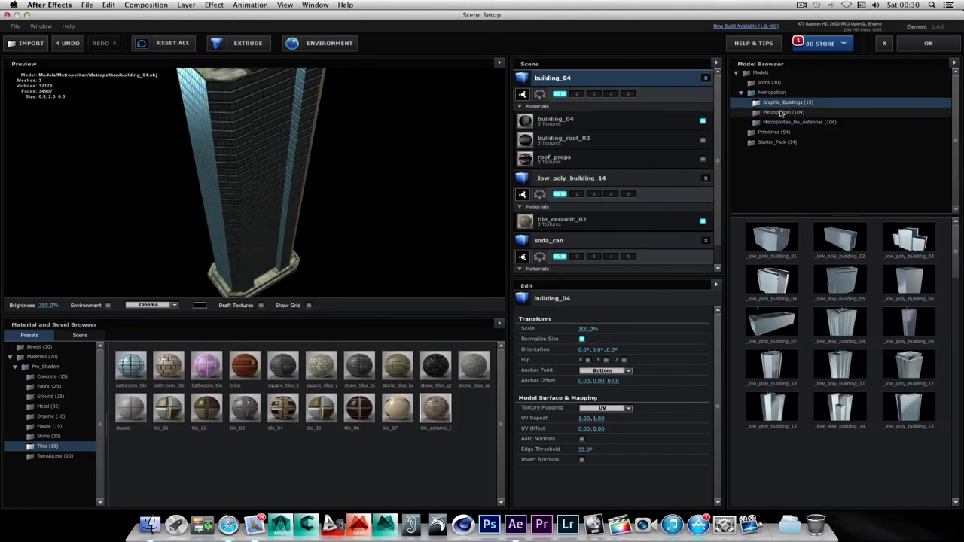
click(778, 113)
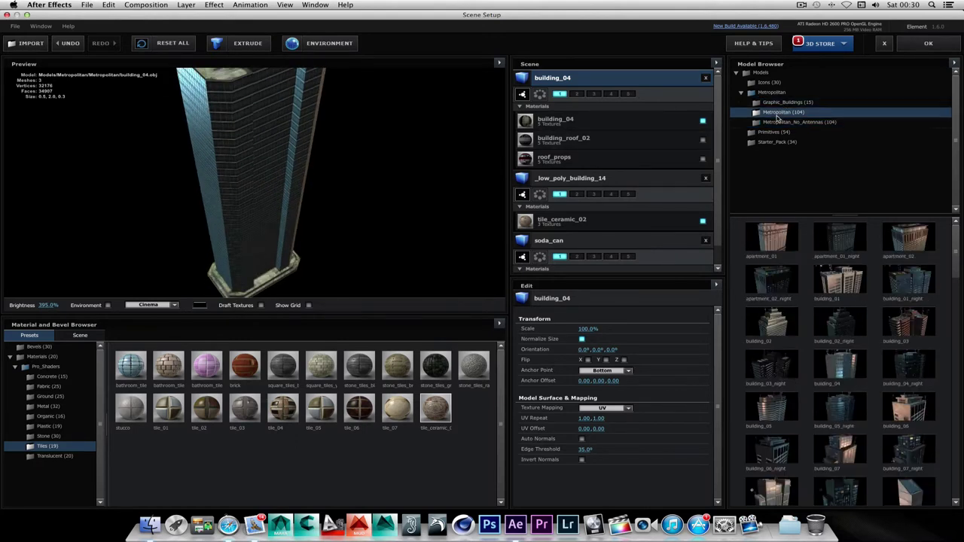
click(898, 284)
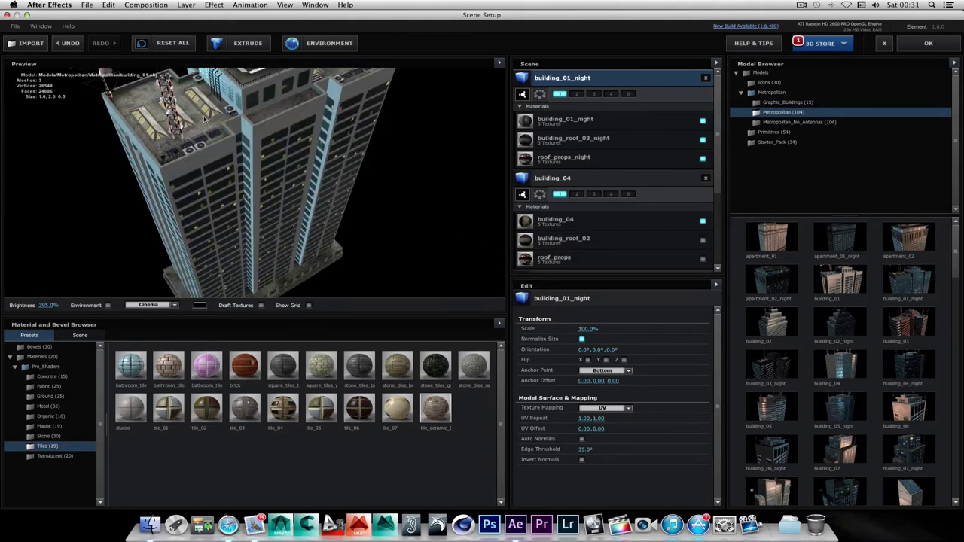
mouse_move(203, 119)
mouse_down()
mouse_move(200, 143)
mouse_move(182, 118)
mouse_move(204, 113)
mouse_up()
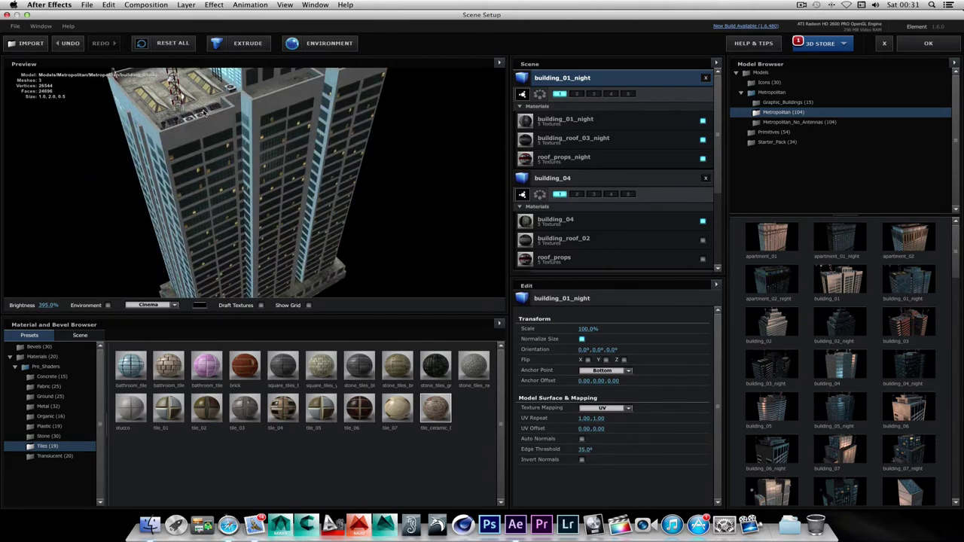
Show the environment behind building_01_night, switch the preview lighting to Dramatic, and inspect the rooftop details.
click(108, 306)
mouse_move(227, 208)
mouse_down()
mouse_move(220, 103)
mouse_move(242, 177)
mouse_move(216, 211)
mouse_up()
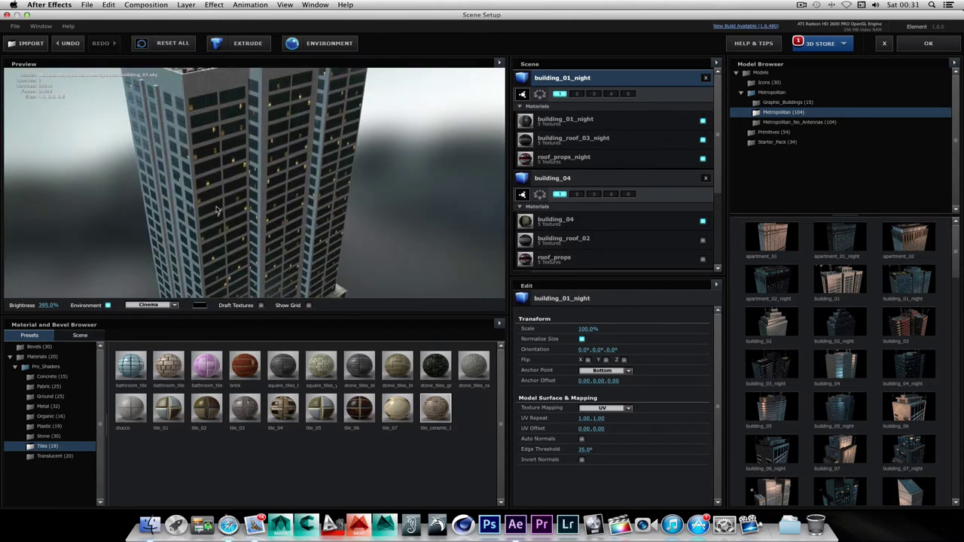
click(171, 306)
click(147, 318)
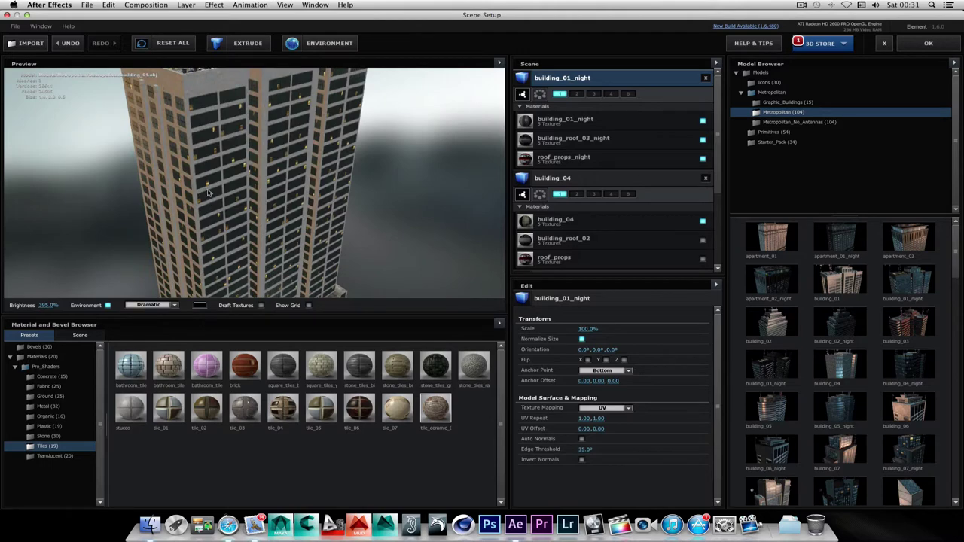
drag(209, 193, 380, 207)
scroll(401, 213, down, 5)
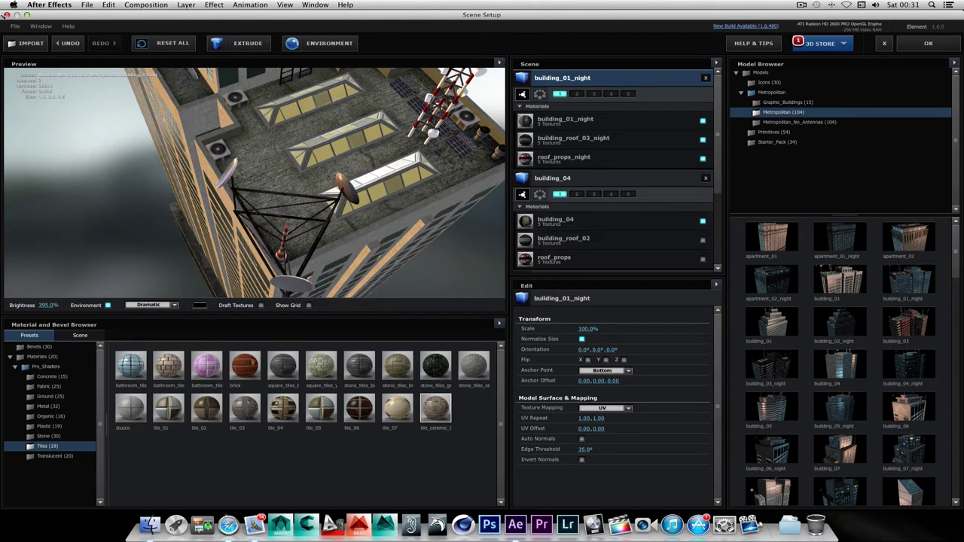
Browse the Primitives collection and add the blob model to the scene.
click(765, 133)
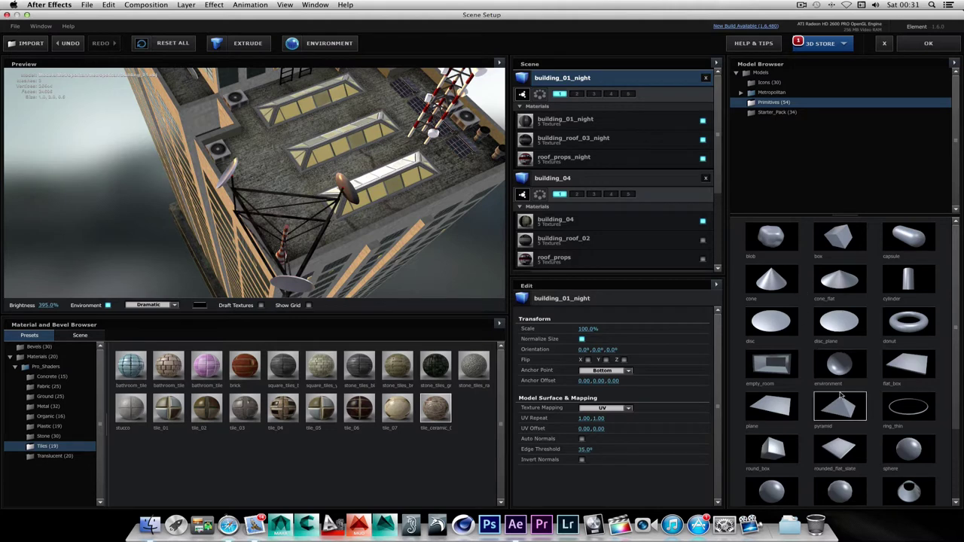
scroll(840, 395, down, 3)
scroll(841, 396, down, 2)
scroll(840, 394, up, 4)
click(770, 237)
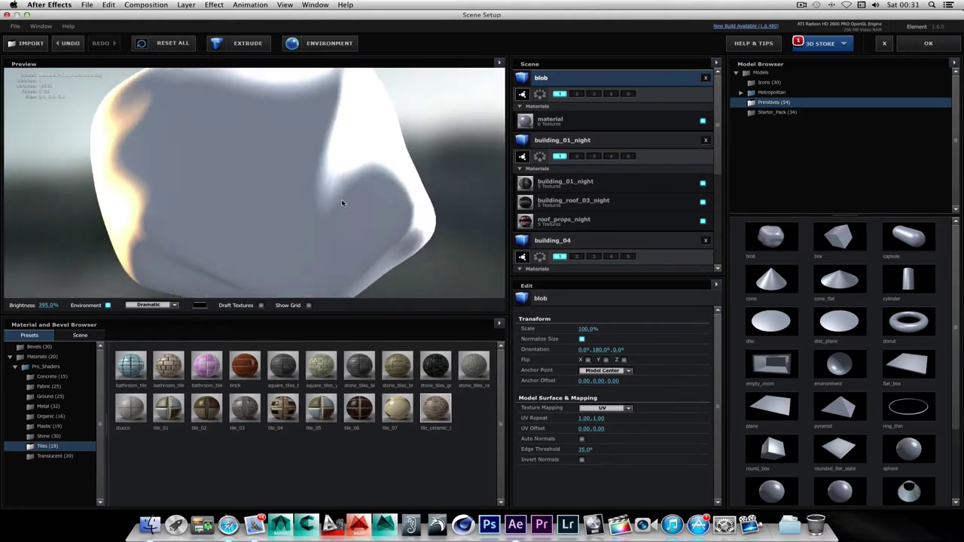
drag(334, 142, 260, 218)
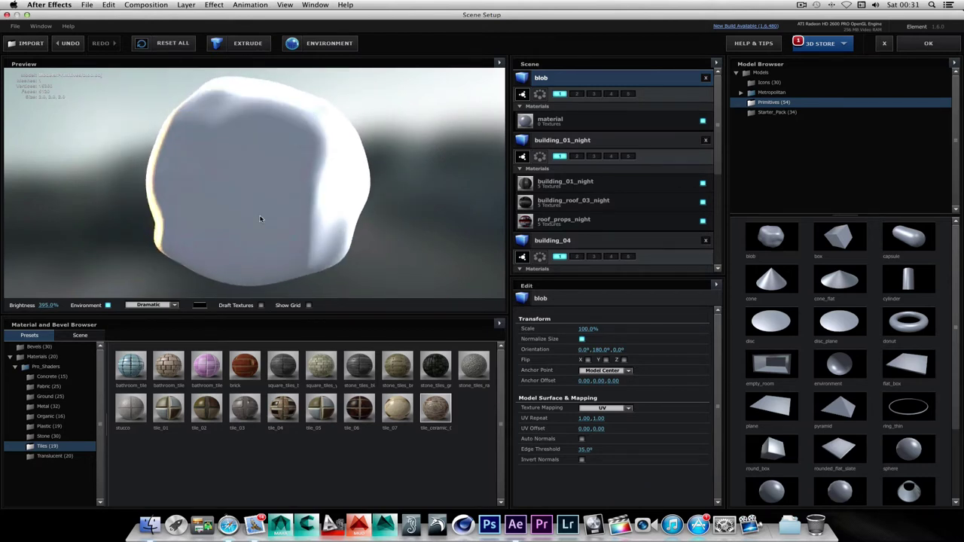
Try the asphalt_01 and pebbles_02 Ground materials on the blob model and inspect each surface in the preview.
click(54, 397)
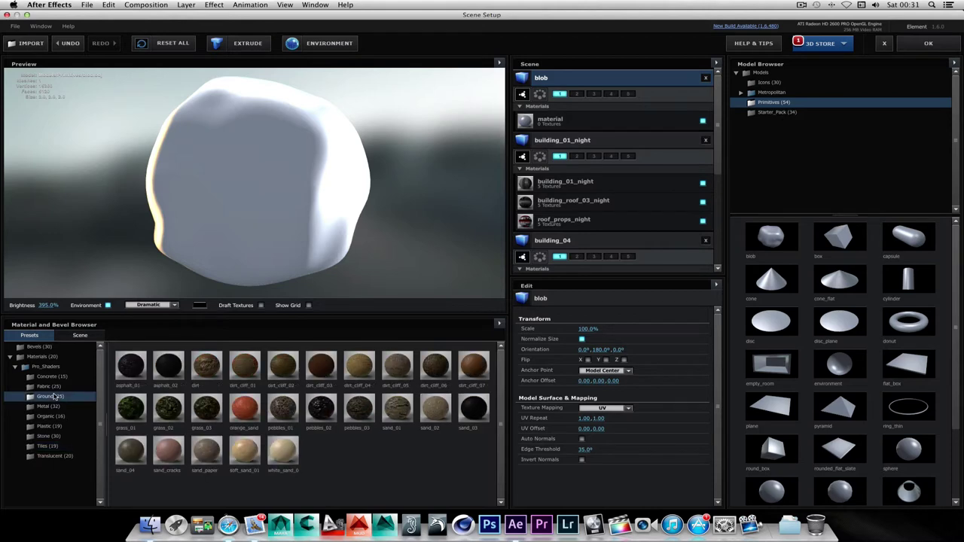
drag(130, 366, 248, 150)
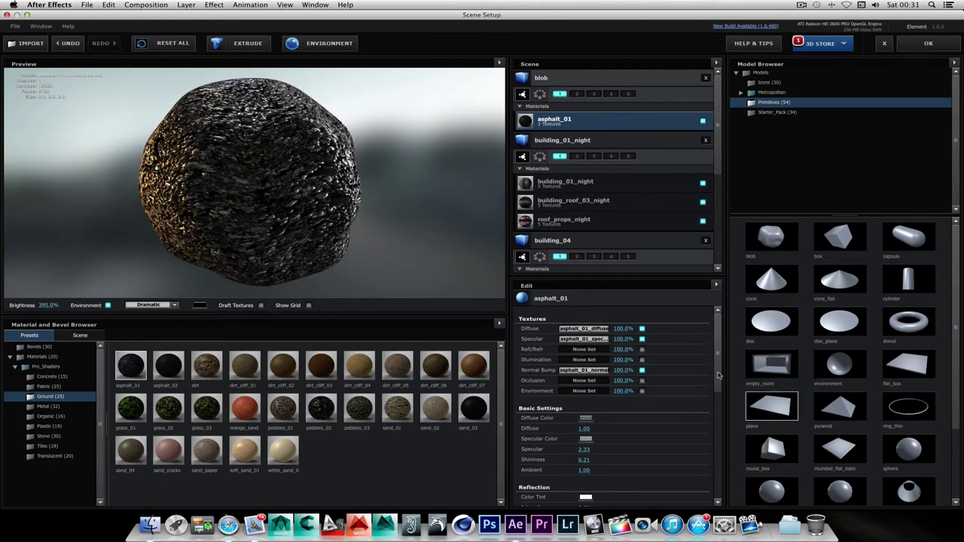
mouse_move(281, 221)
mouse_down()
mouse_move(246, 272)
mouse_move(322, 160)
mouse_move(290, 193)
mouse_move(263, 248)
mouse_move(295, 226)
mouse_move(256, 158)
mouse_move(281, 222)
mouse_up()
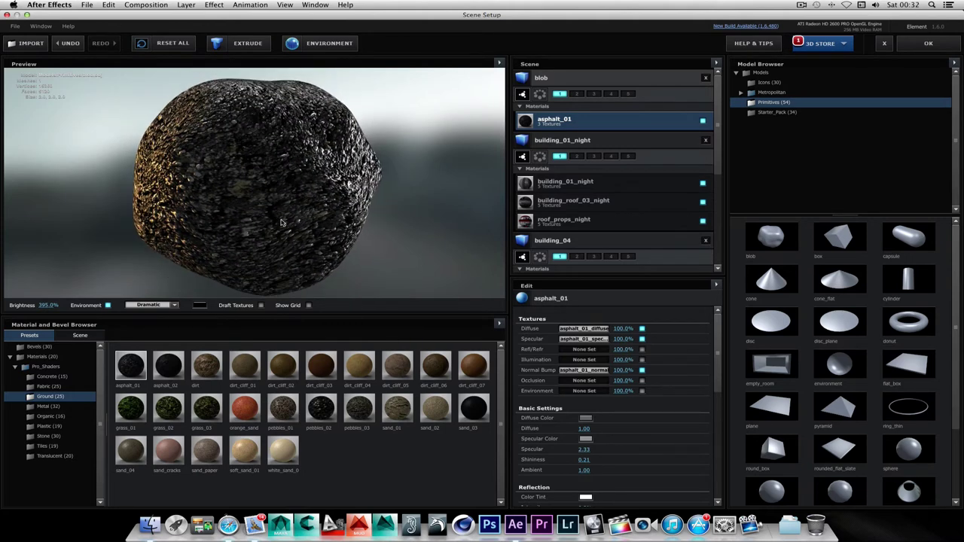
scroll(282, 221, down, 3)
drag(204, 198, 248, 226)
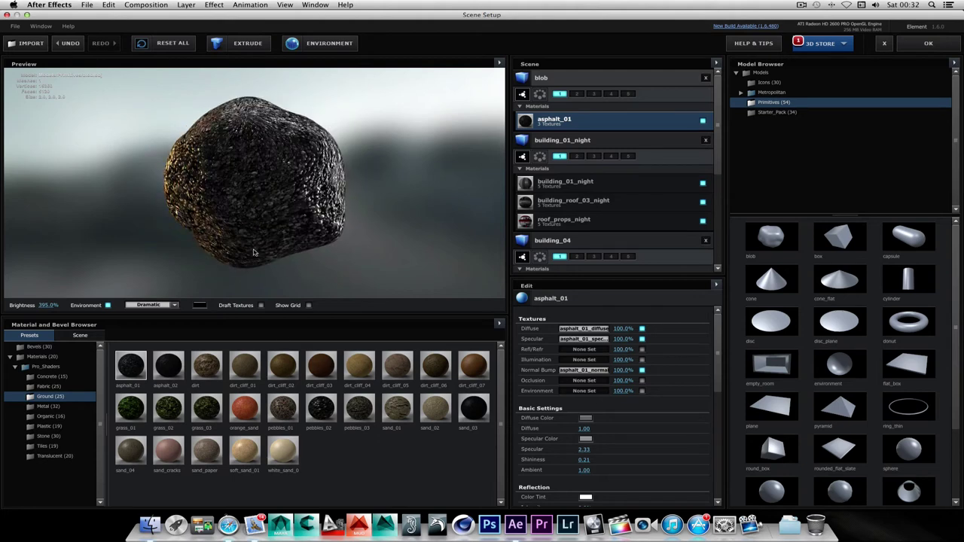
click(314, 418)
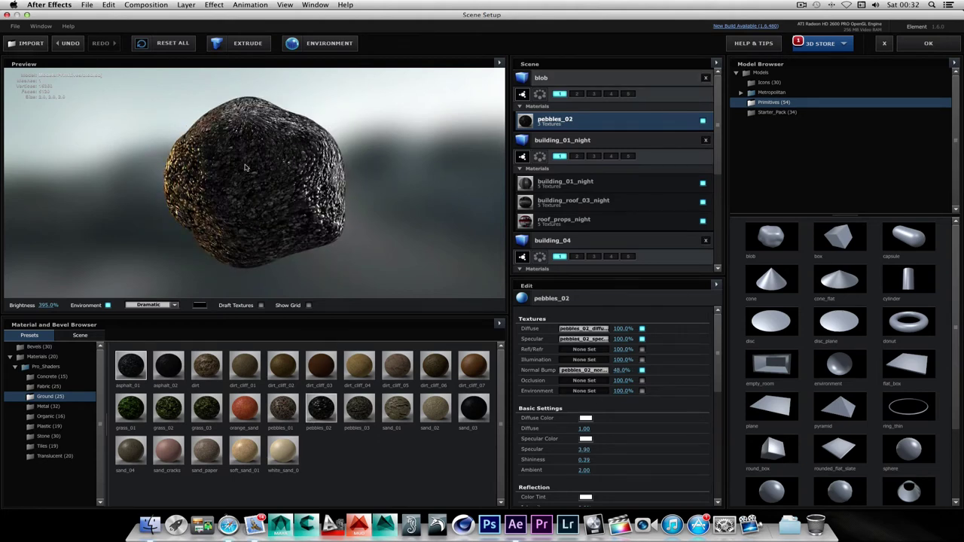
drag(263, 190, 262, 216)
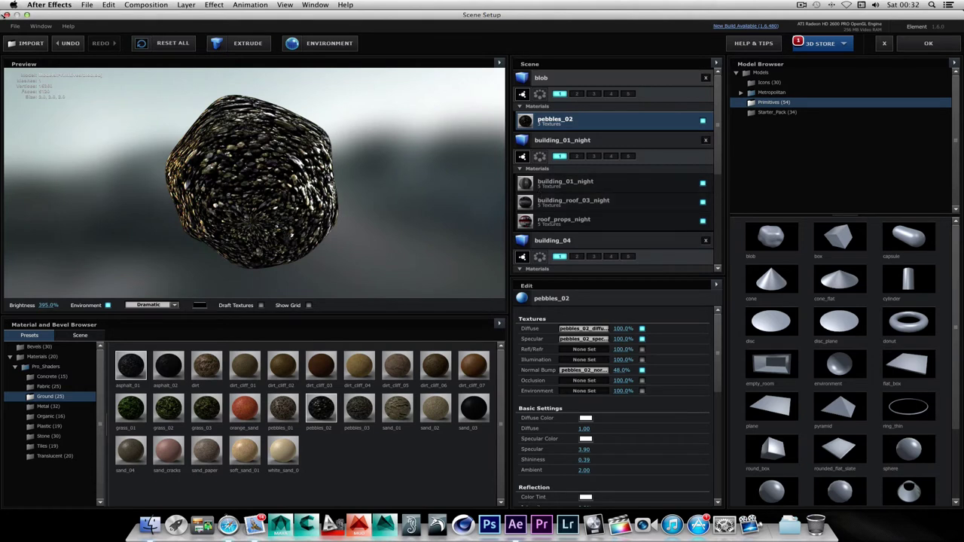
Close Scene Setup and discard the unsaved scene changes.
click(15, 27)
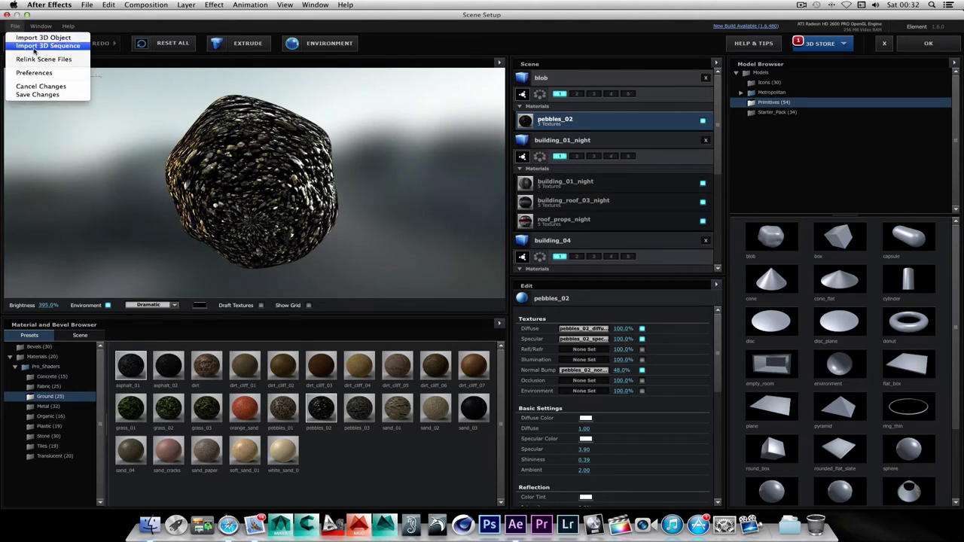
click(7, 15)
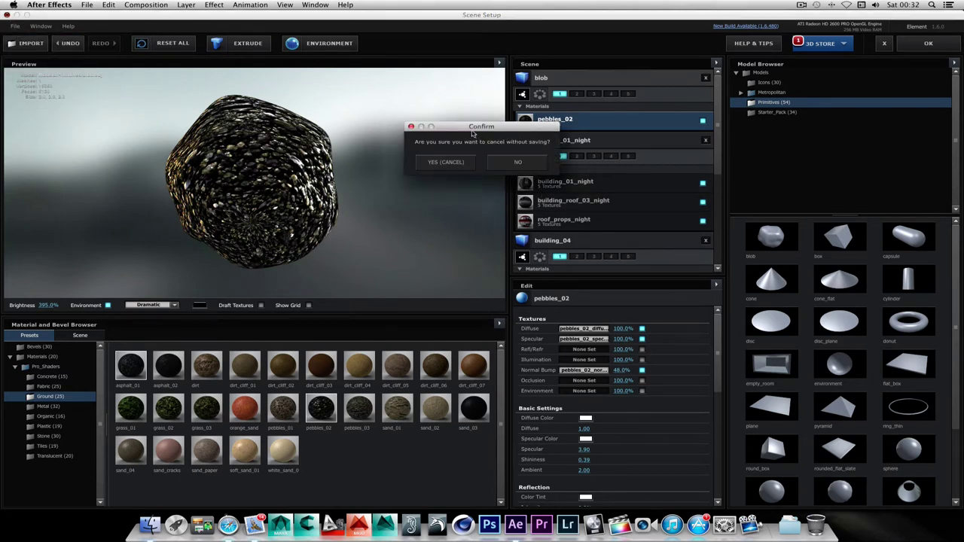
click(518, 161)
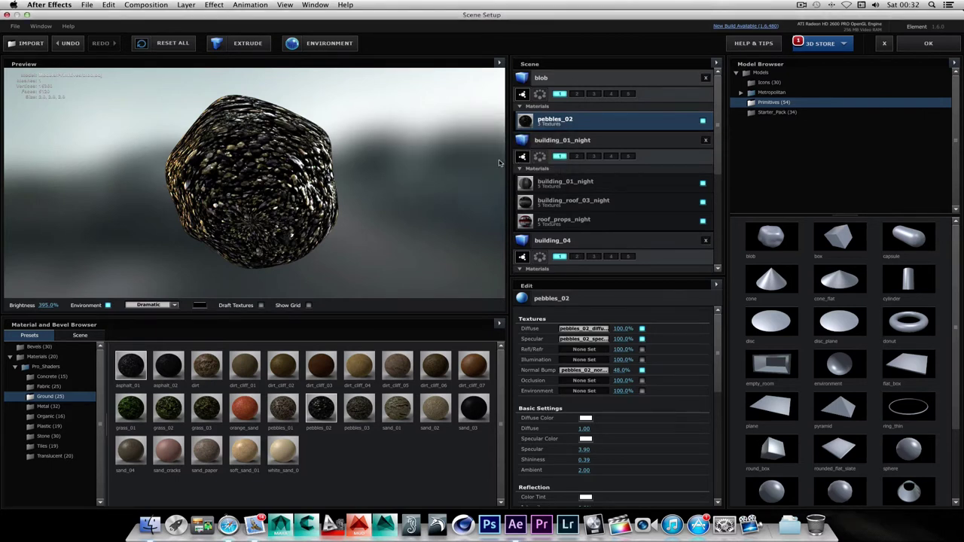
click(7, 16)
click(448, 164)
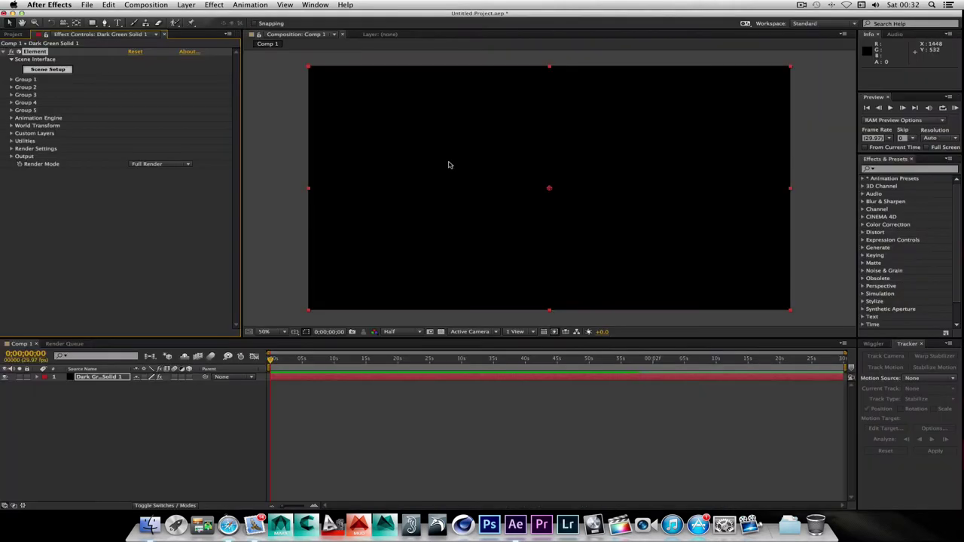
Add the Video Copilot Optical Flares effect to the Dark Green Solid 1 layer, open its options, and enlarge the Stack area.
click(207, 7)
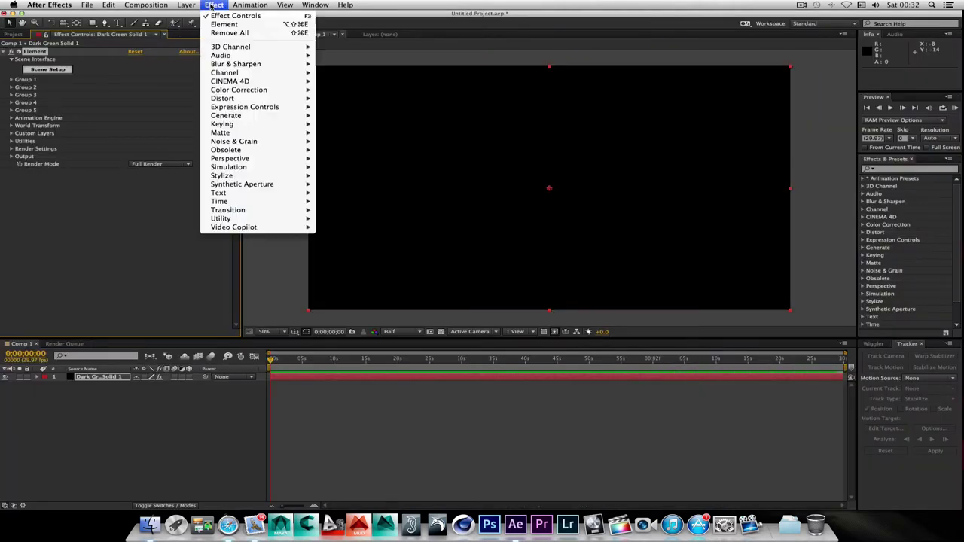
mouse_move(271, 226)
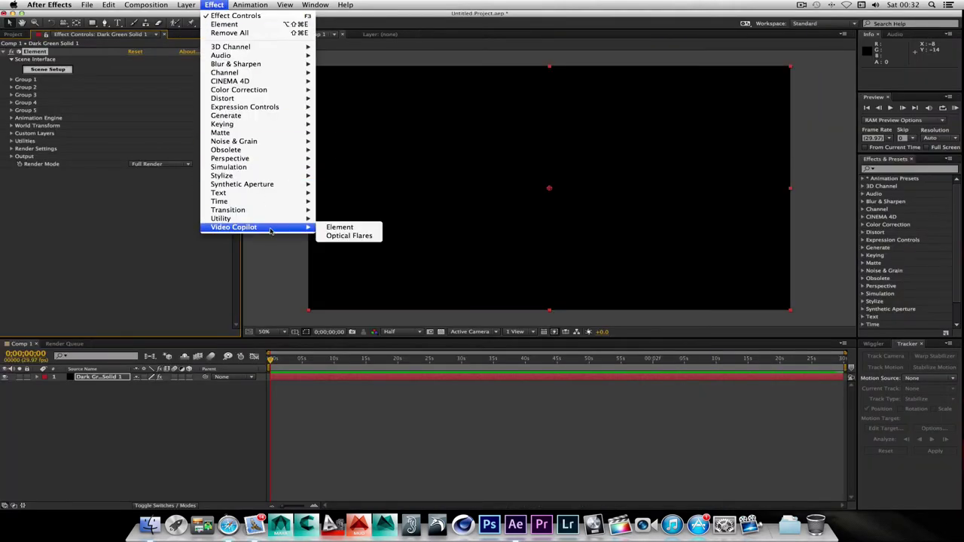
click(329, 237)
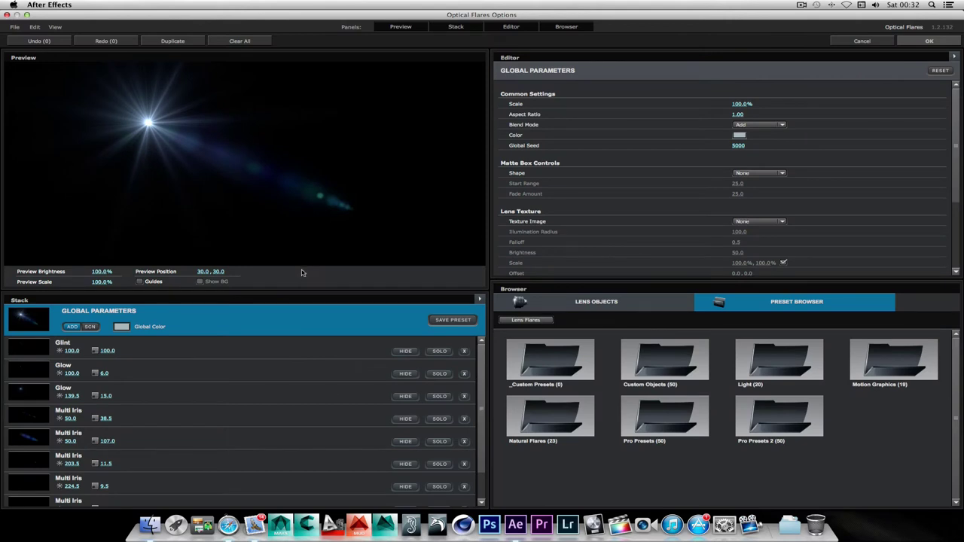
drag(290, 289, 294, 277)
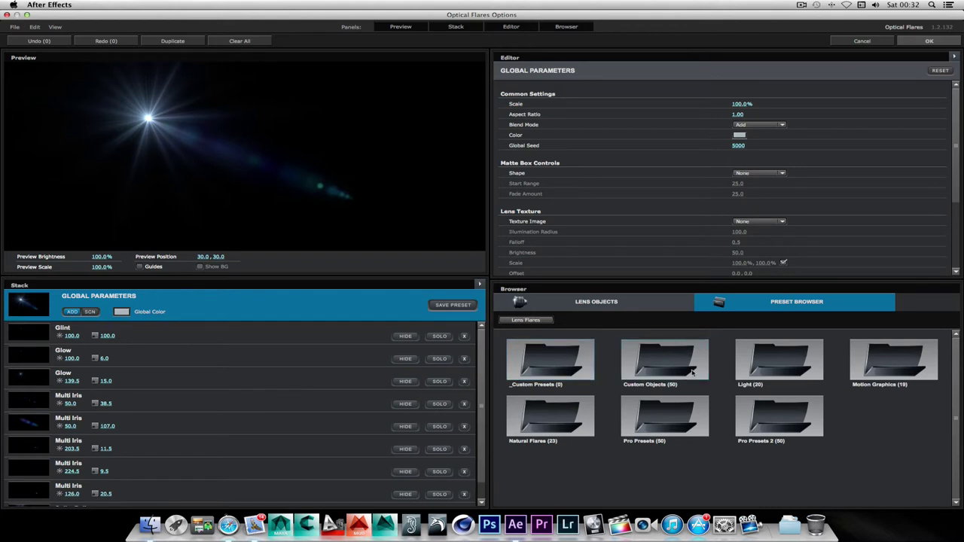
Look through the Custom Objects presets and the lens objects, and return to the list of preset folders.
click(667, 360)
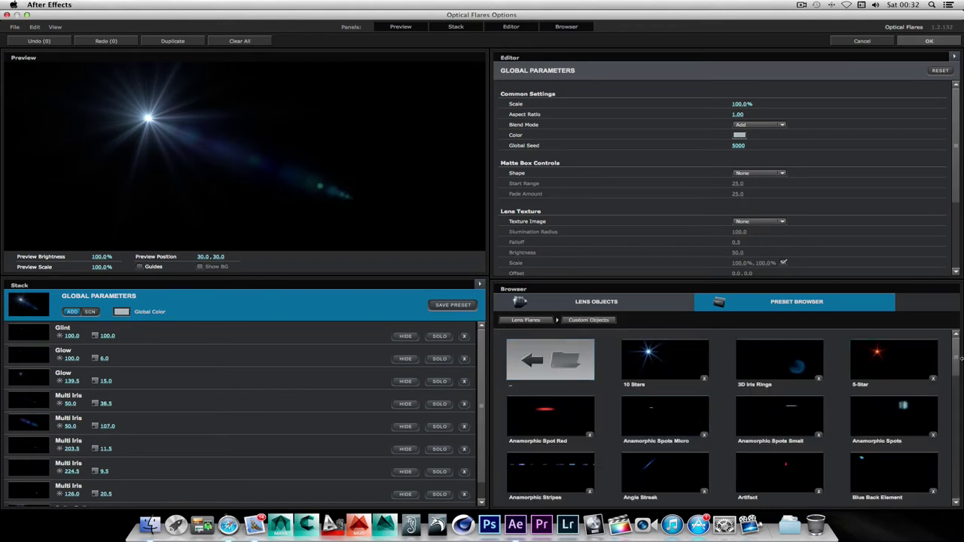
drag(958, 361, 957, 334)
click(591, 302)
click(798, 304)
click(565, 364)
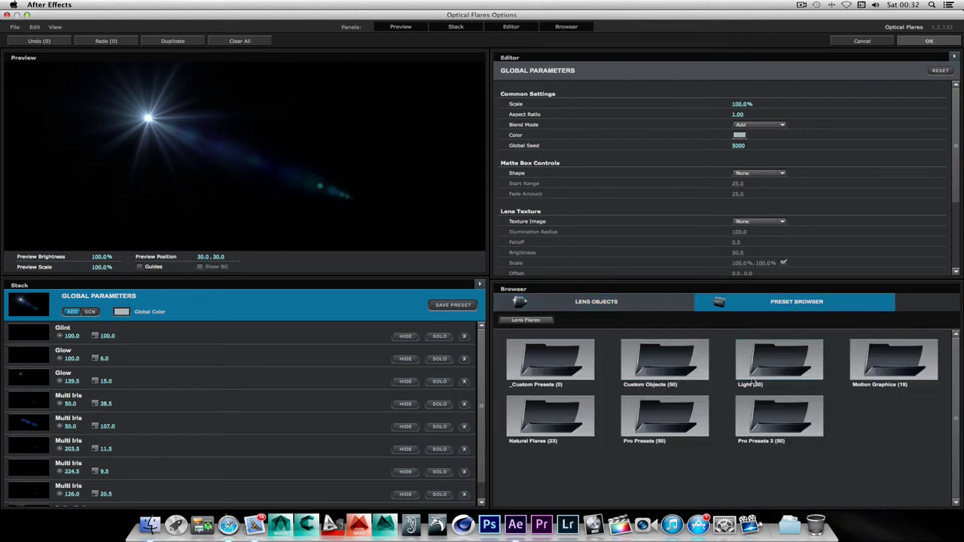
Load the Beached preset from the Light folder and move the flare to preview position 70.0, 38.0.
click(789, 377)
double_click(656, 359)
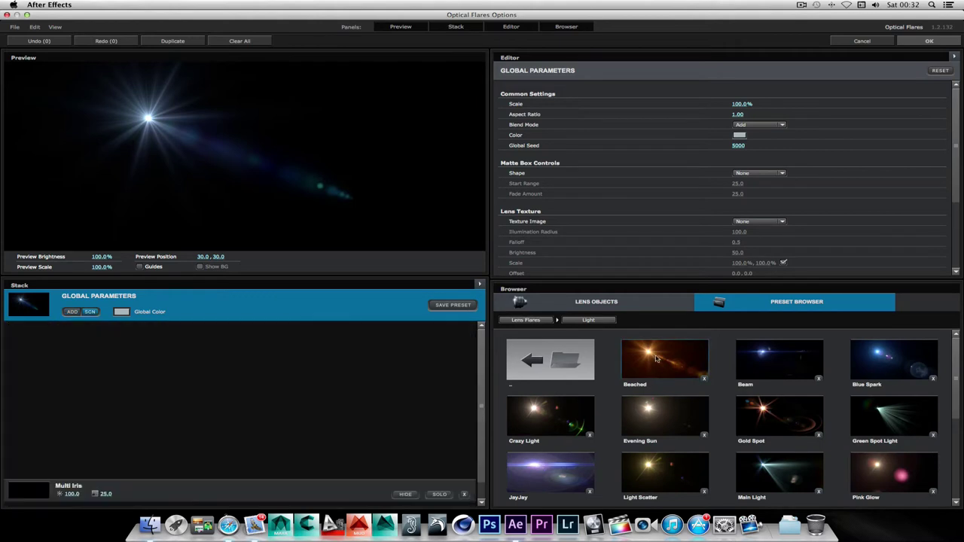
drag(145, 124, 341, 134)
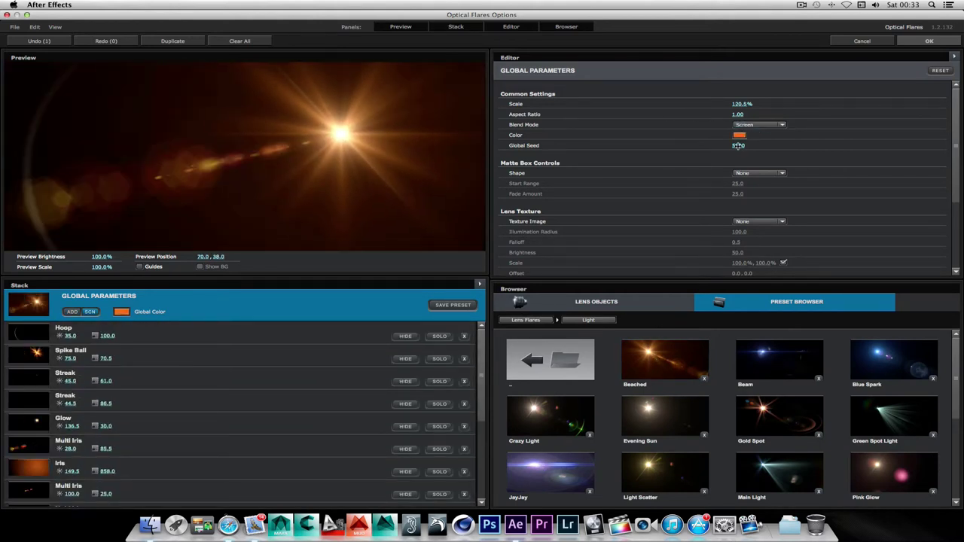
Set the Beached flare's Global Seed to 5004 and its Blend Mode to Add.
mouse_move(737, 147)
mouse_down()
mouse_move(723, 149)
mouse_move(745, 144)
mouse_up()
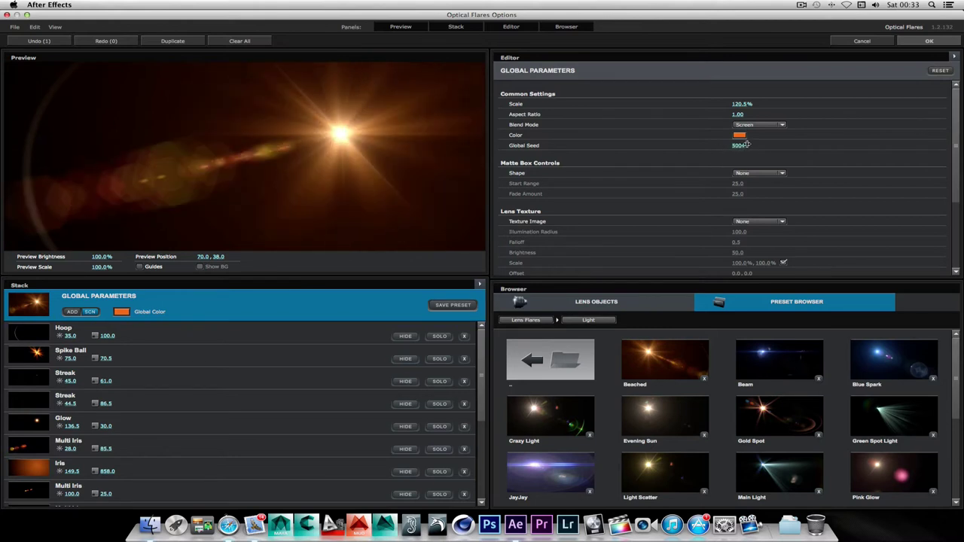
click(780, 125)
click(749, 125)
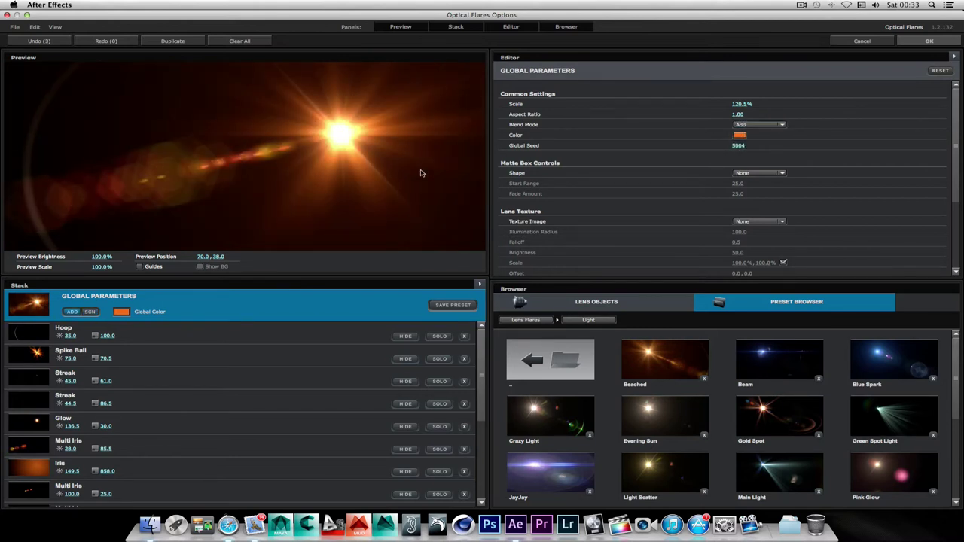
Move the Beached flare around the preview to position 42.3, 52.2 and watch how its streaks and rings shift.
drag(419, 173, 295, 169)
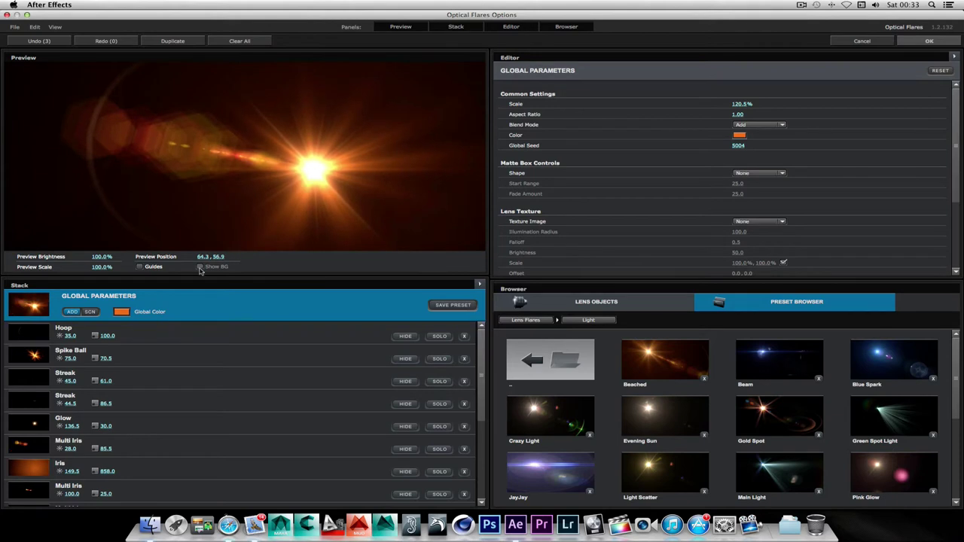
click(201, 267)
click(481, 274)
drag(326, 175, 209, 161)
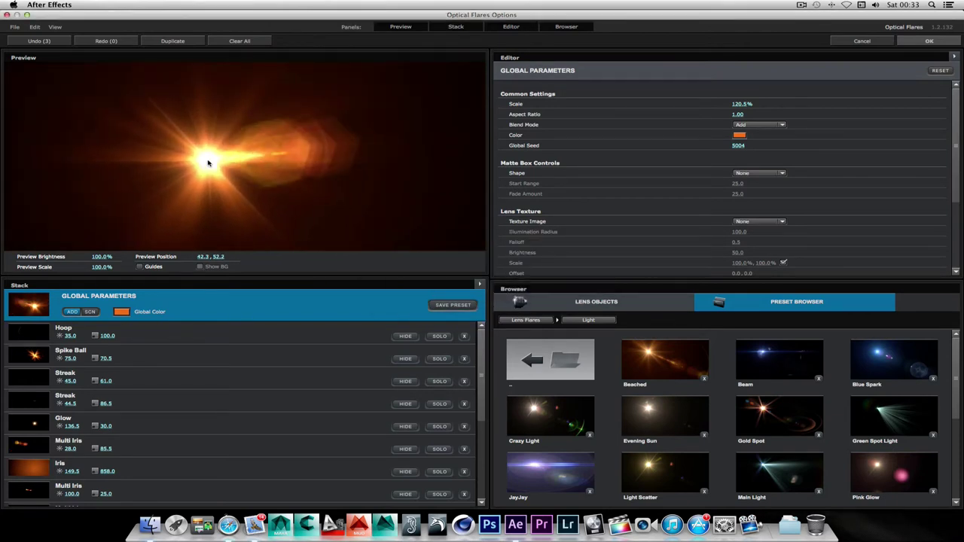
Load the Green Spot Light preset and move its light source to preview position 71.9, 70.6.
click(894, 416)
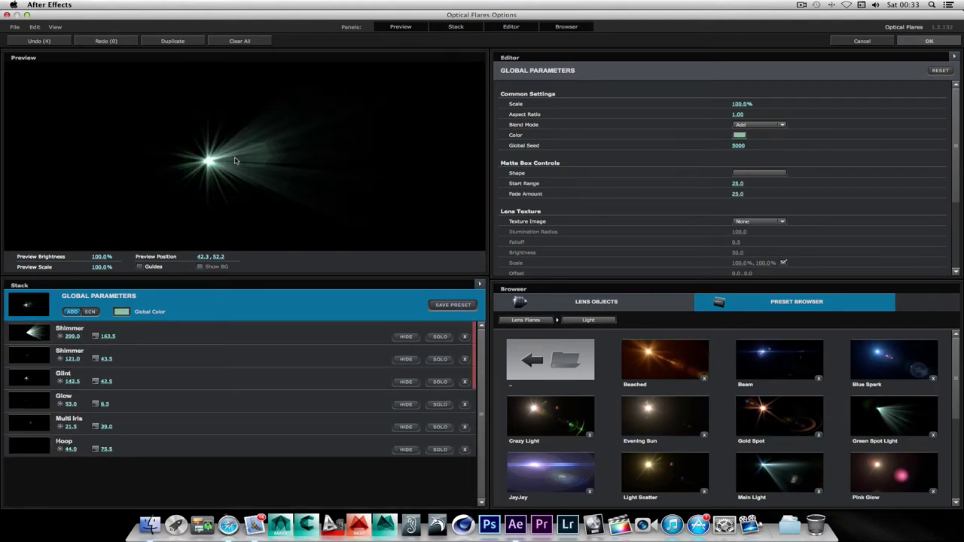
drag(211, 164, 360, 211)
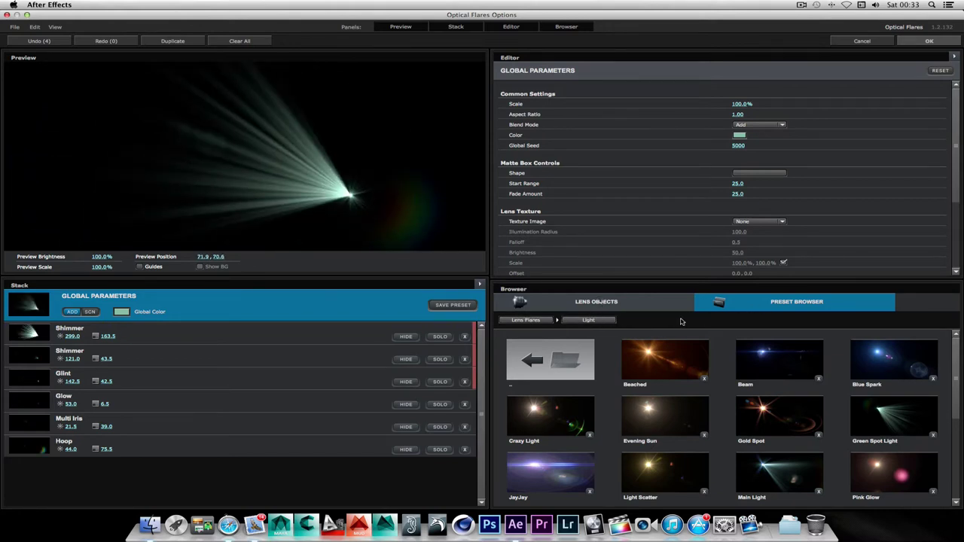
Load the Radio Waves preset from the Pro Presets folder and move the flare to about preview position 36.0, 51.4.
click(568, 357)
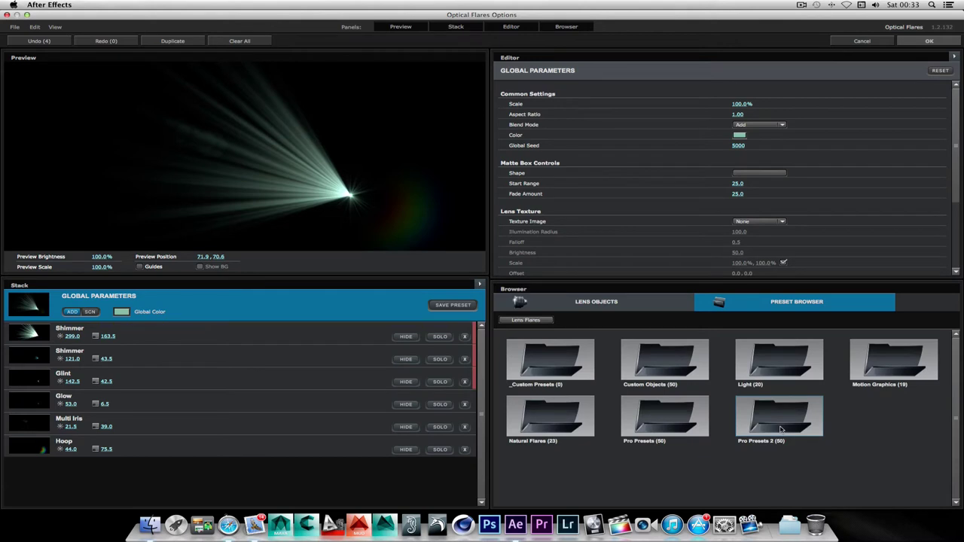
click(685, 411)
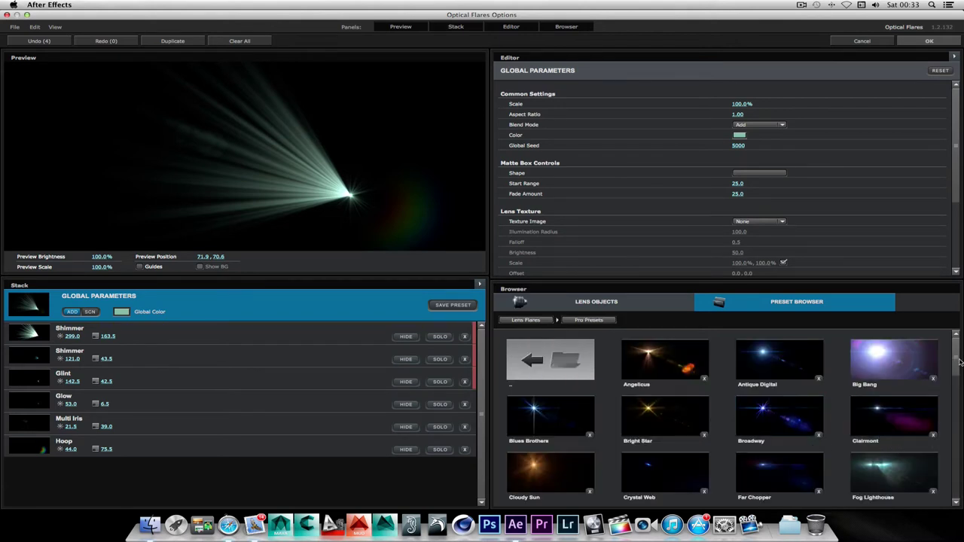
drag(956, 364, 958, 467)
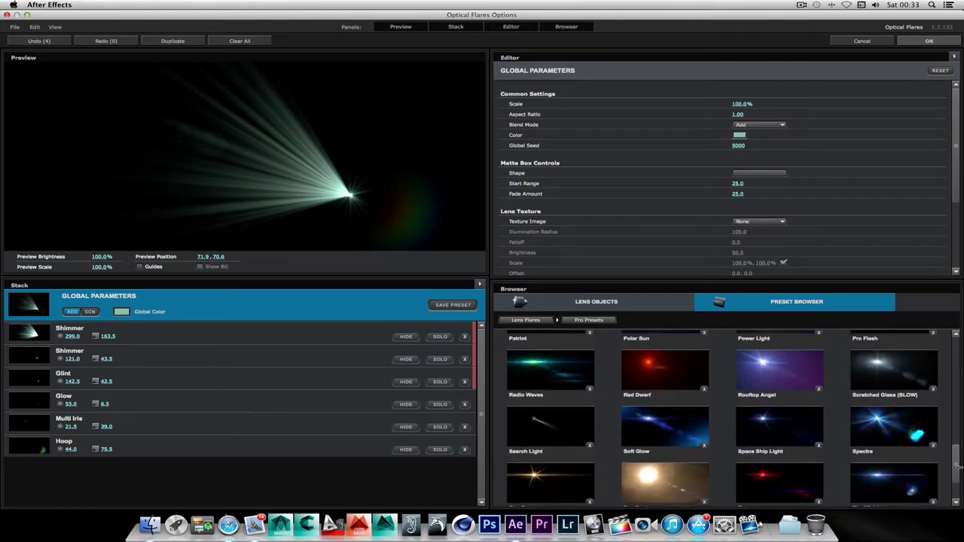
click(512, 369)
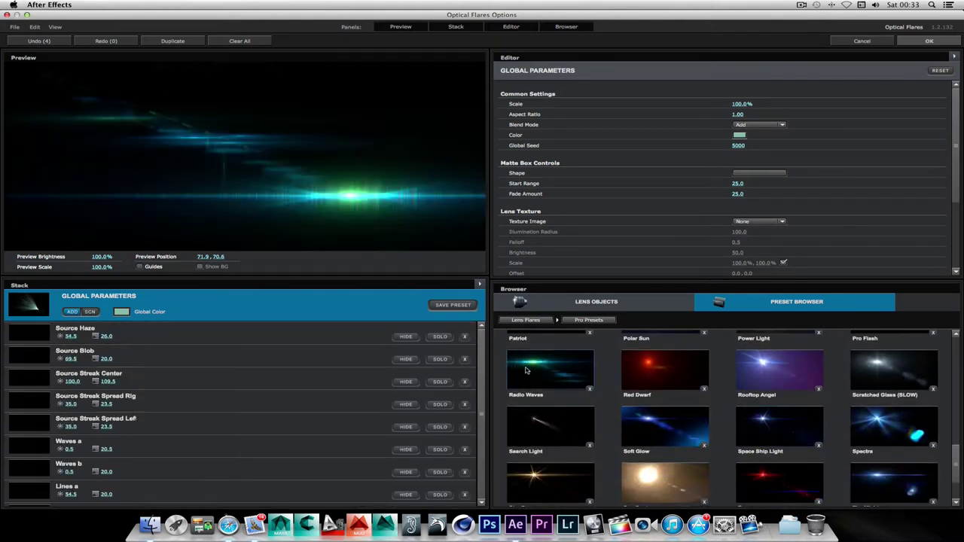
drag(357, 197, 173, 159)
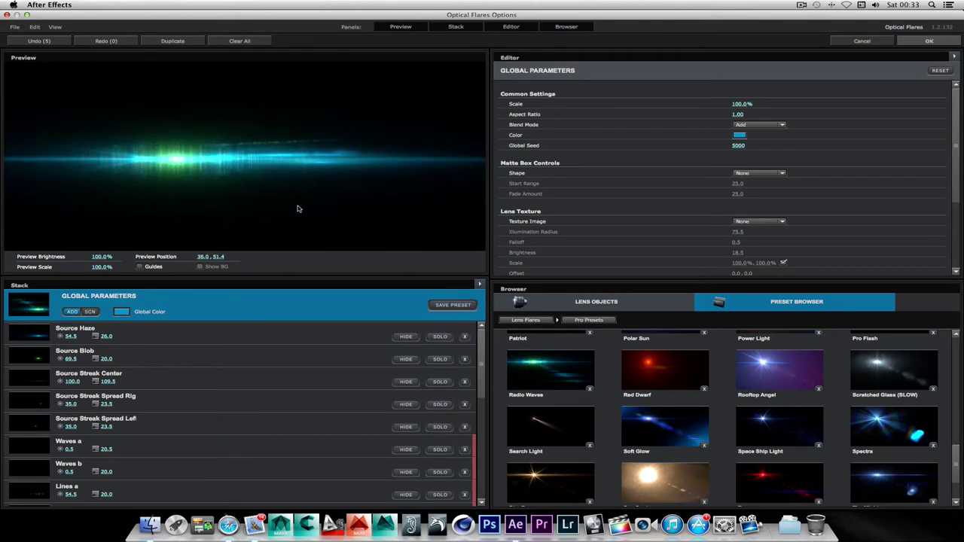
Load the red and blue flare preset listed below Space Ship Light and move it to preview position 36.1, 49.5.
click(766, 471)
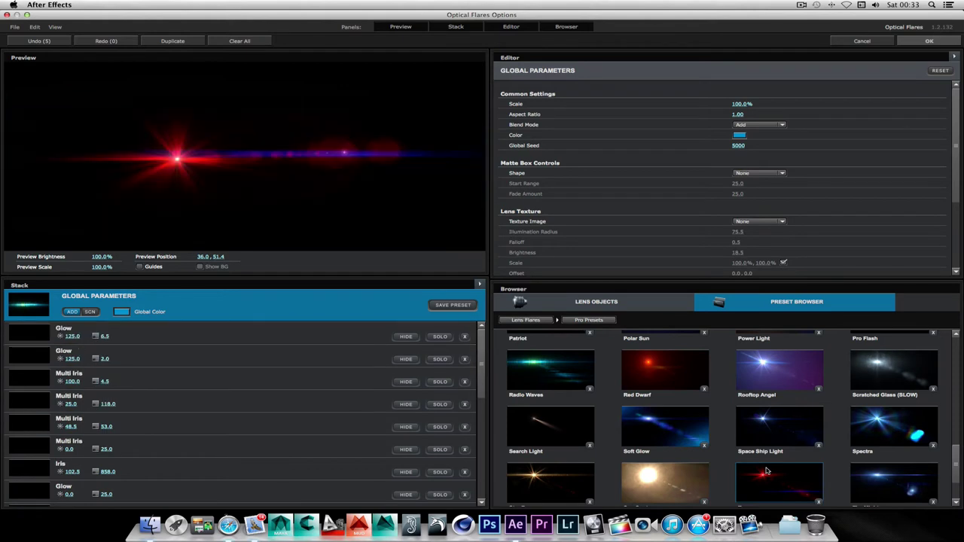
mouse_move(177, 160)
mouse_down()
mouse_move(309, 160)
mouse_move(177, 157)
mouse_up()
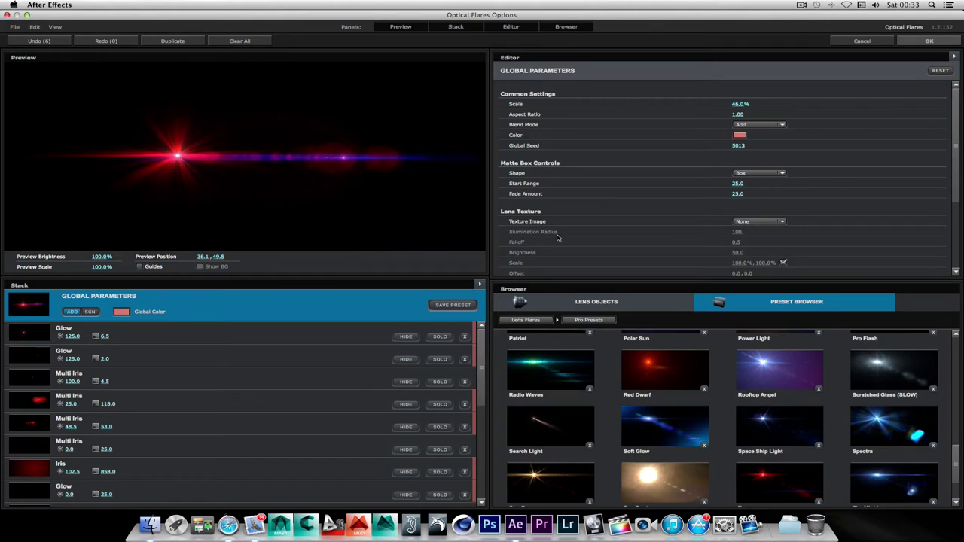
View the basic lens objects, return to the preset folders, and display the Pro Presets 2 collection.
click(612, 301)
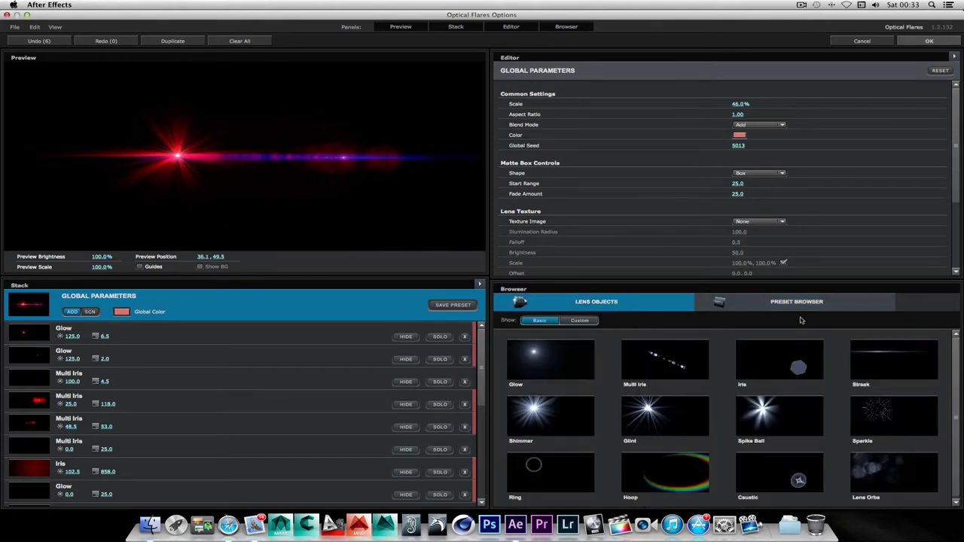
click(778, 304)
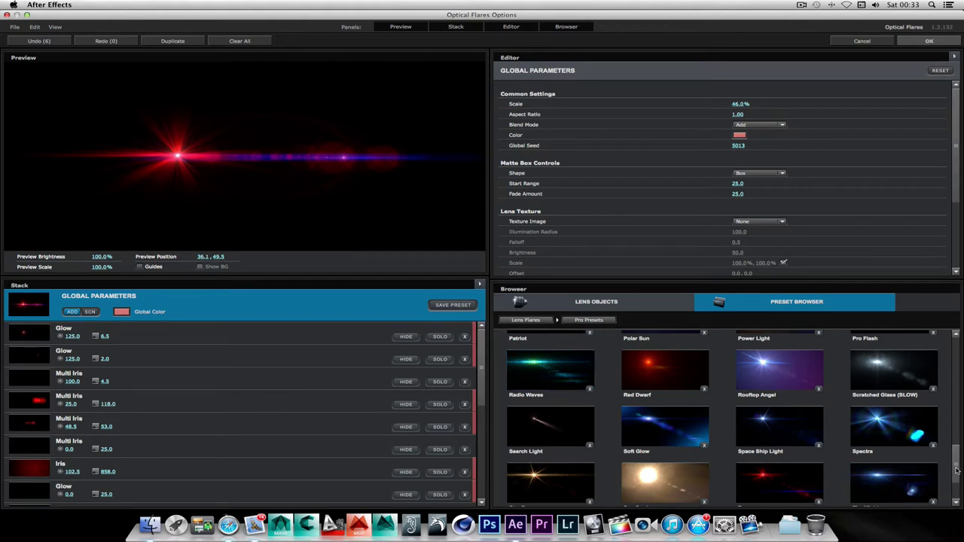
scroll(956, 470, up, 10)
click(527, 373)
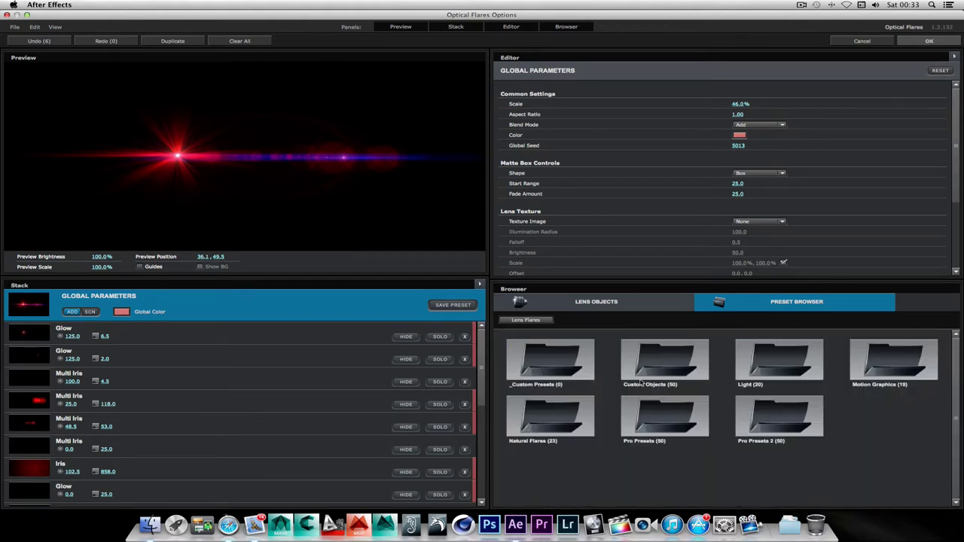
click(784, 429)
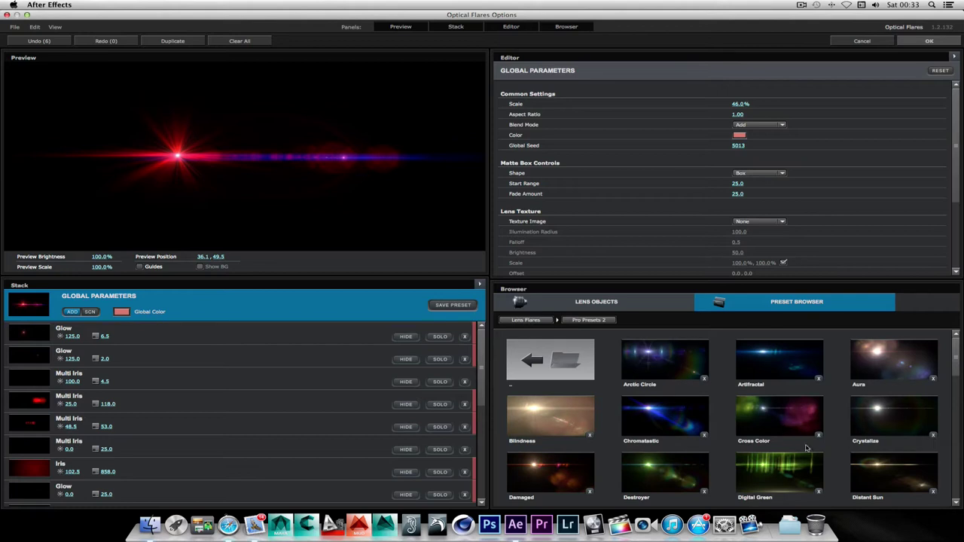
Load the Digital Green preset and move the flare to about preview position 65.7, 55.0.
click(794, 472)
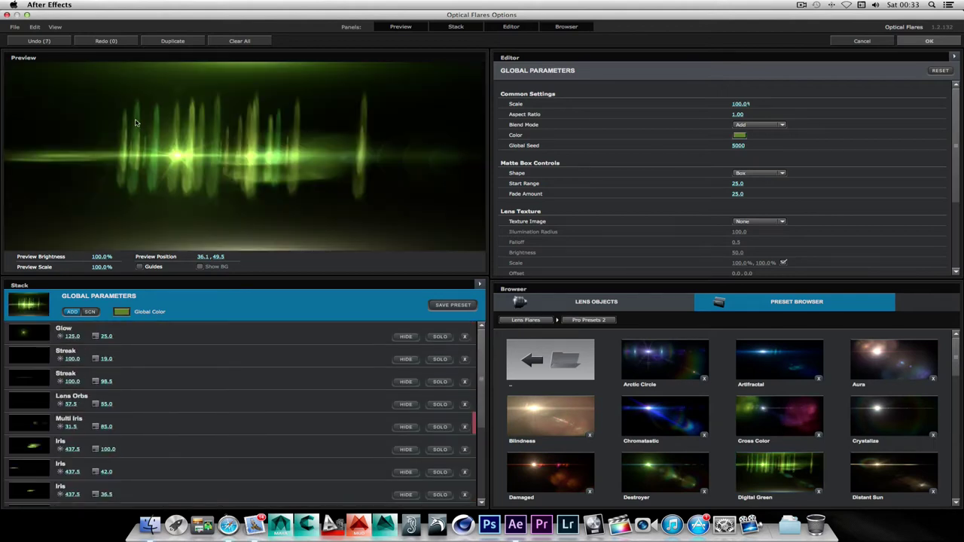
drag(170, 155, 323, 167)
mouse_move(958, 367)
mouse_down()
mouse_move(958, 487)
mouse_move(961, 348)
mouse_up()
View the basic lens objects and close the Optical Flares options without saving.
click(586, 301)
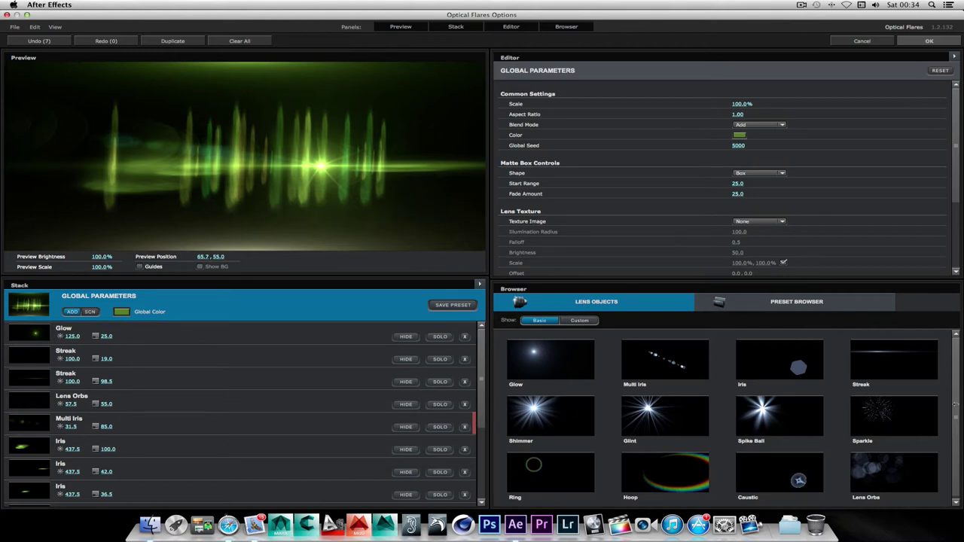
scroll(956, 405, down, 1)
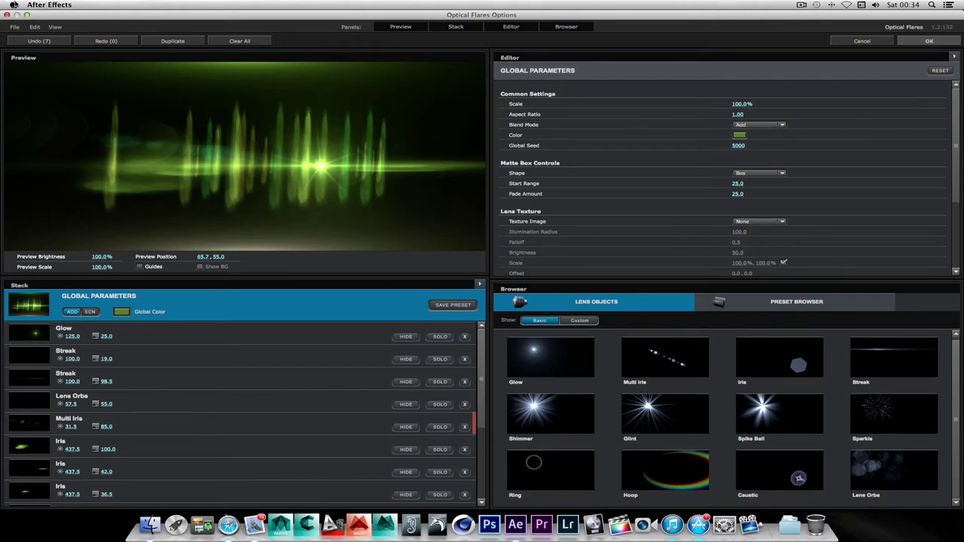
click(6, 16)
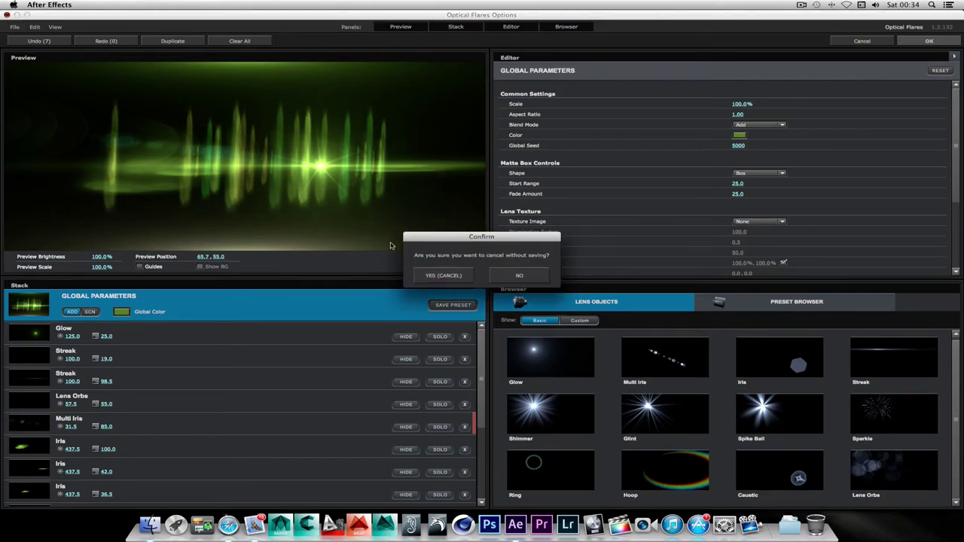
click(444, 275)
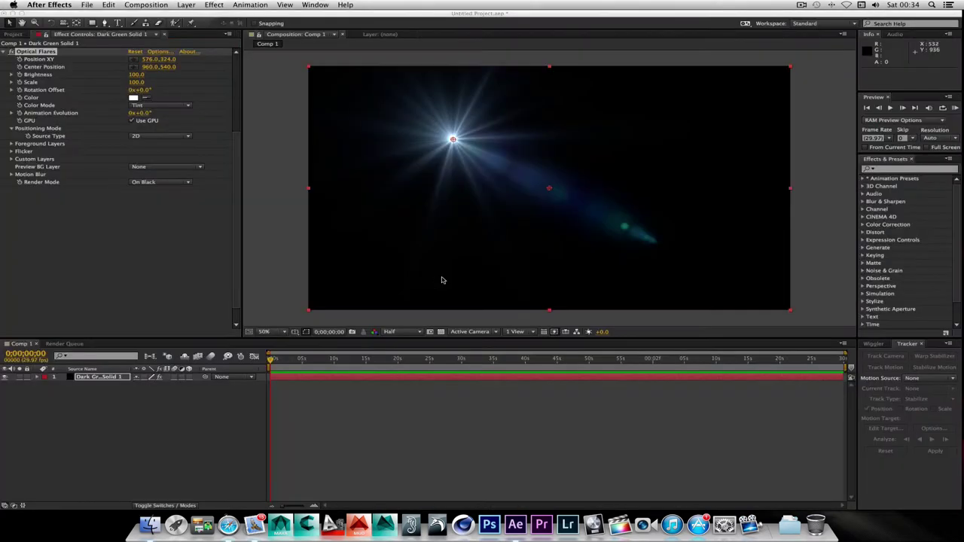
Apply another Video Copilot Element effect to the dark green solid.
click(215, 6)
mouse_move(283, 228)
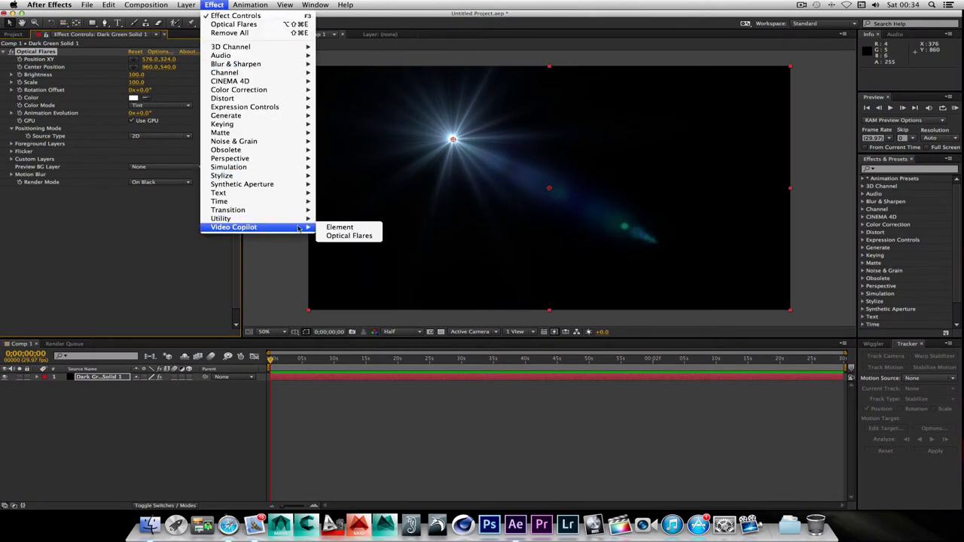
click(338, 227)
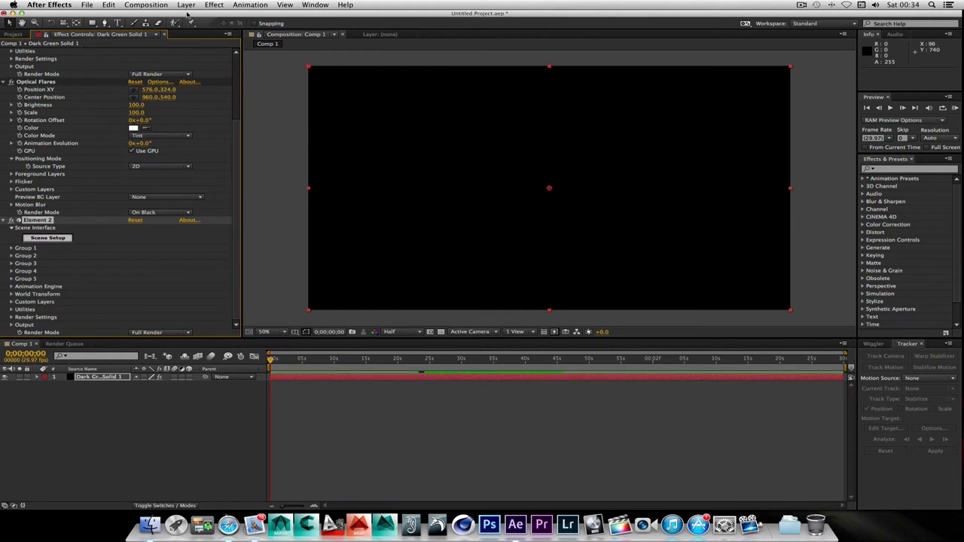
Open the scene setup of the first Element effect and display its material presets.
click(107, 46)
scroll(136, 76, up, 5)
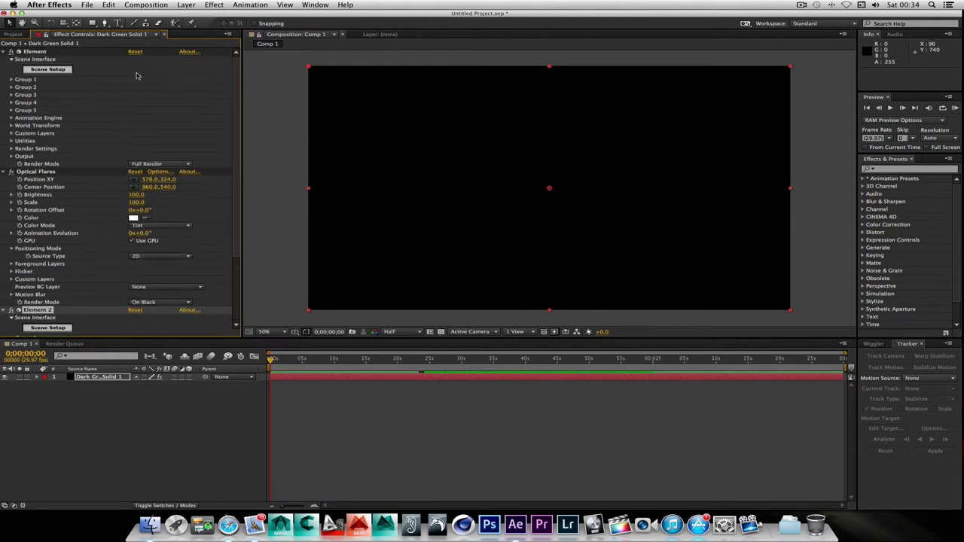
click(57, 69)
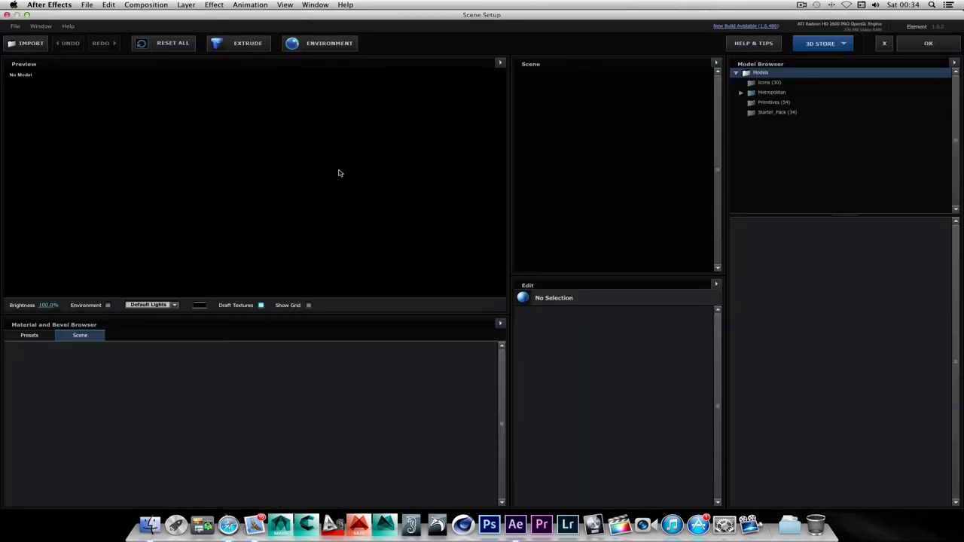
click(30, 336)
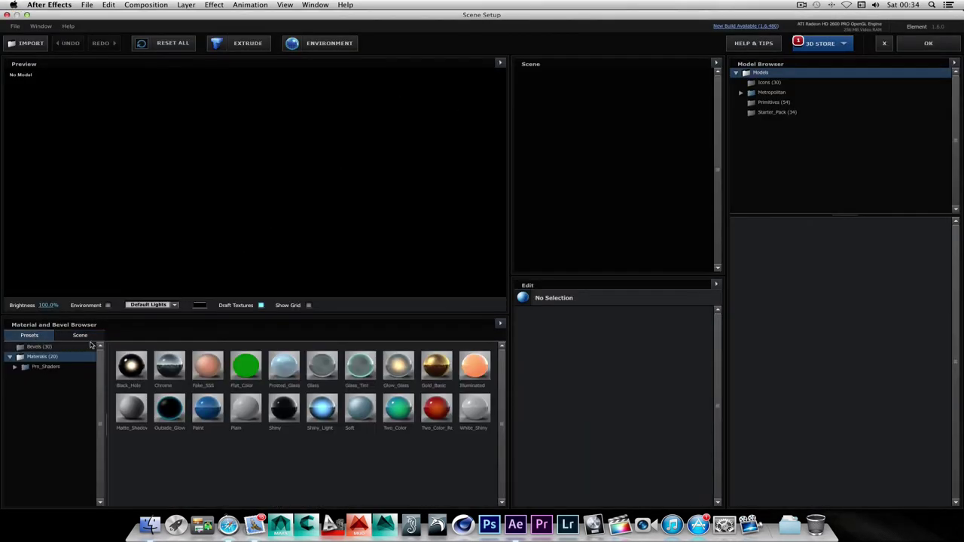
Start a 3D object import and look through the aftereffects, aftereffects 2 and Importer folders on the 2TB drive.
click(19, 45)
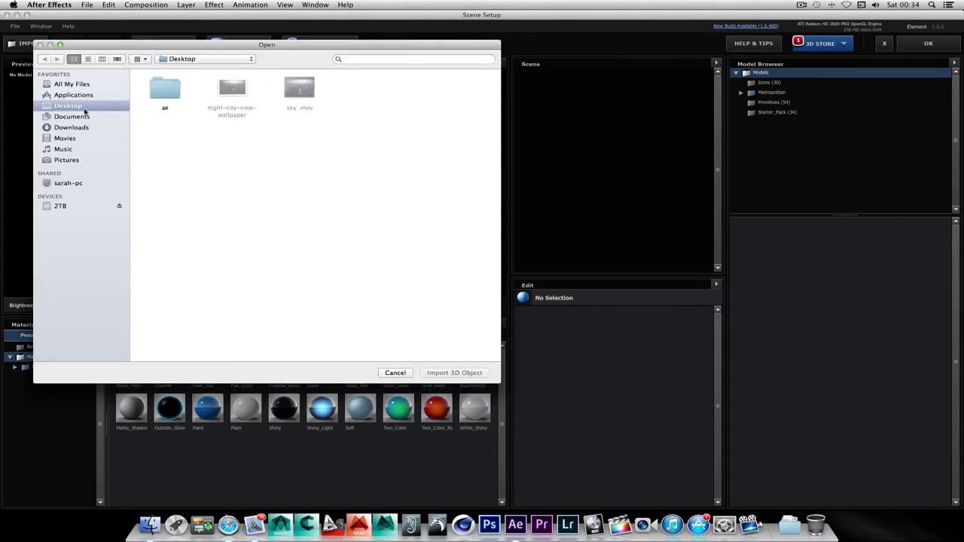
click(61, 206)
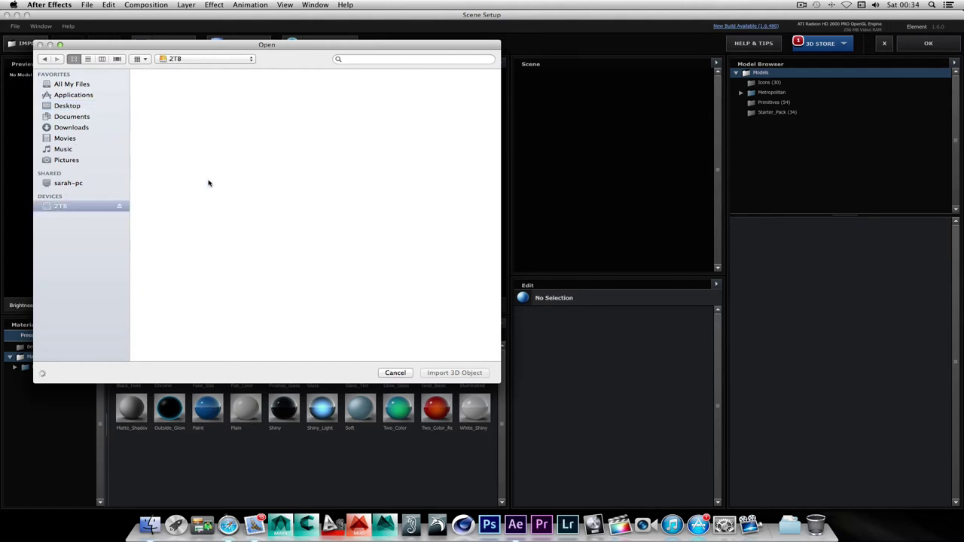
drag(278, 45, 472, 62)
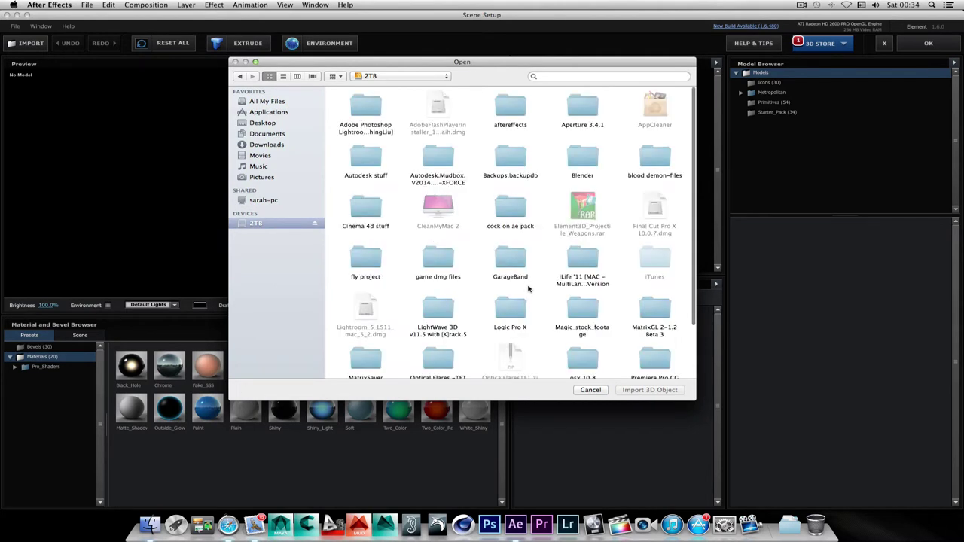
scroll(528, 289, down, 1)
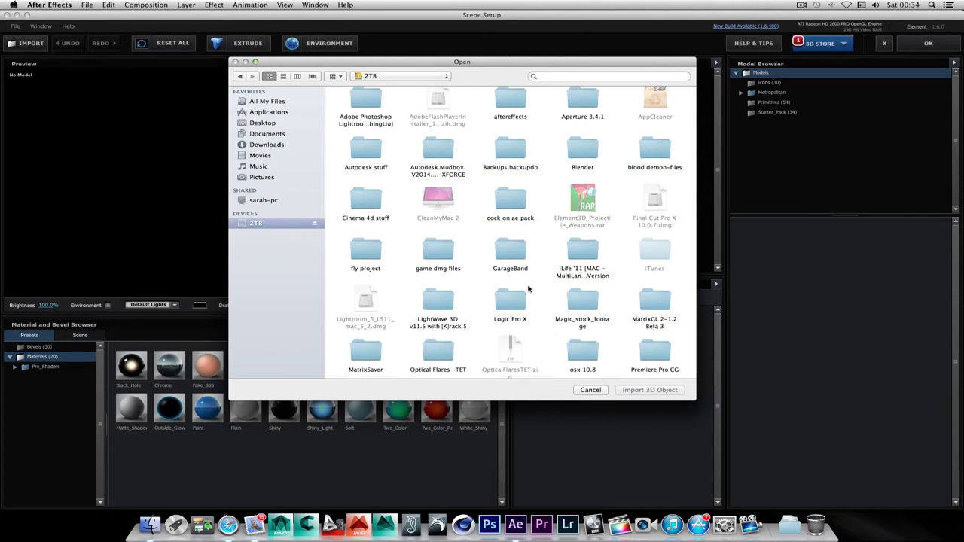
double_click(506, 97)
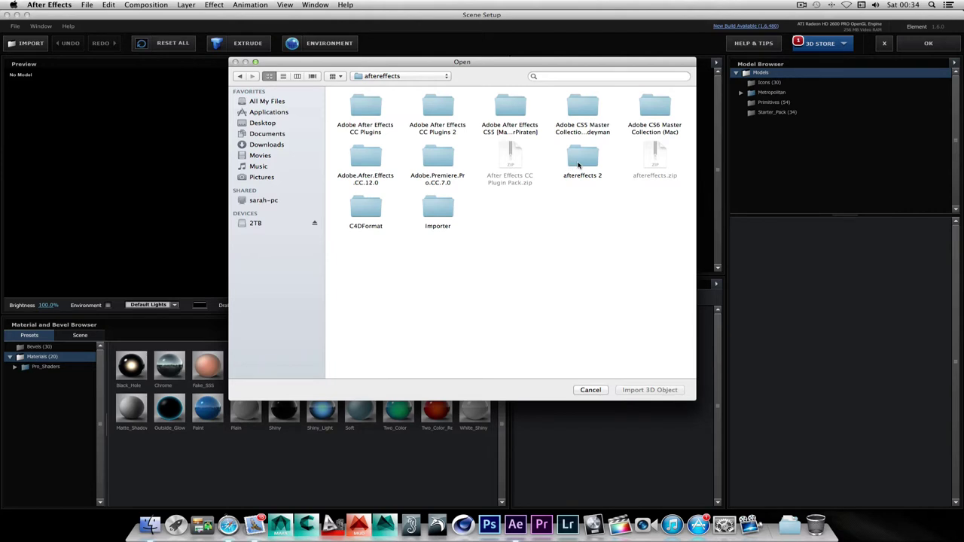
double_click(580, 159)
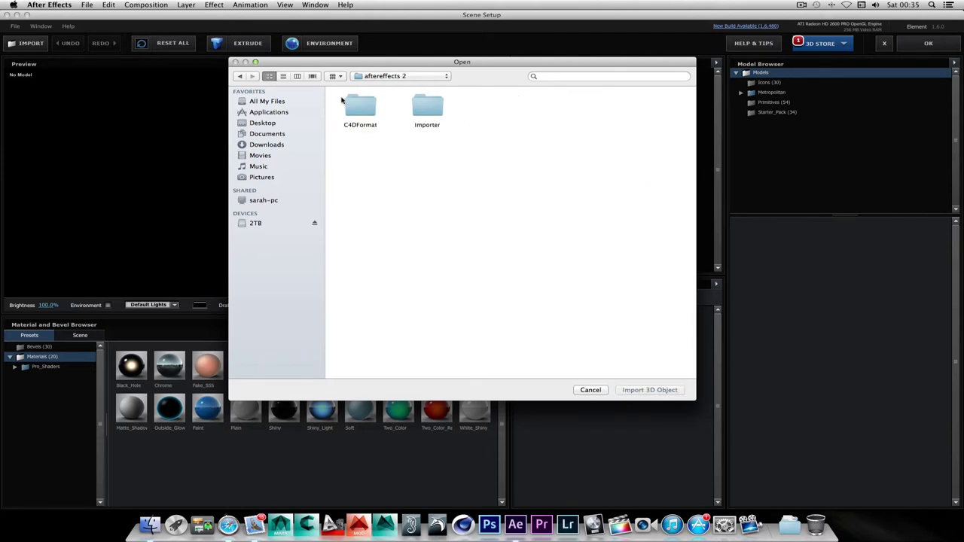
double_click(430, 111)
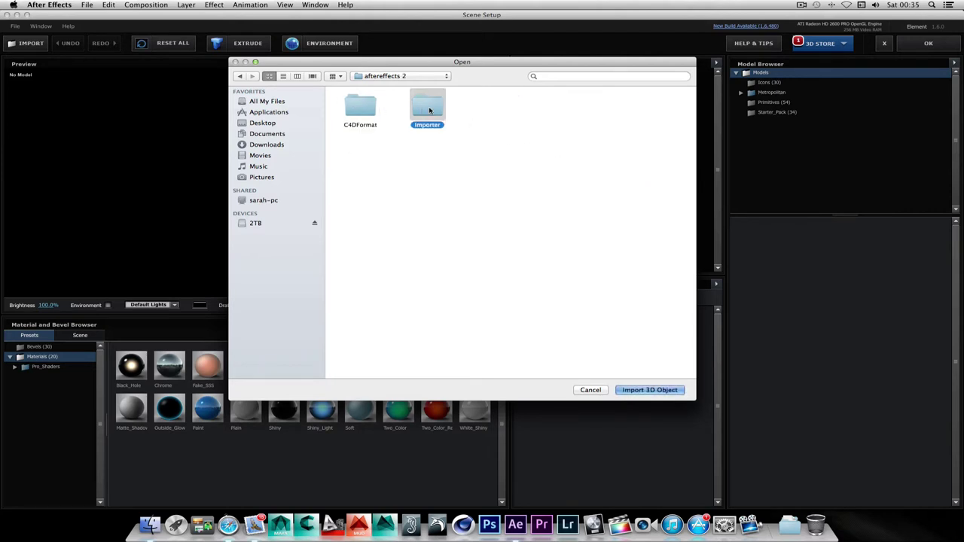
click(237, 77)
click(237, 77)
click(238, 77)
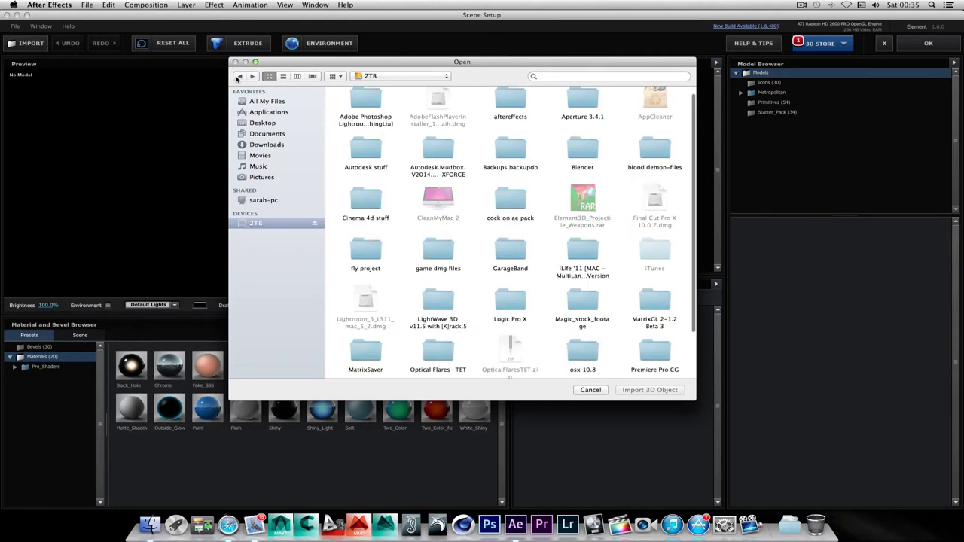
Look for importable 3D models in the Desktop, Documents and Downloads folders, including the ae and Adobe subfolders.
click(261, 124)
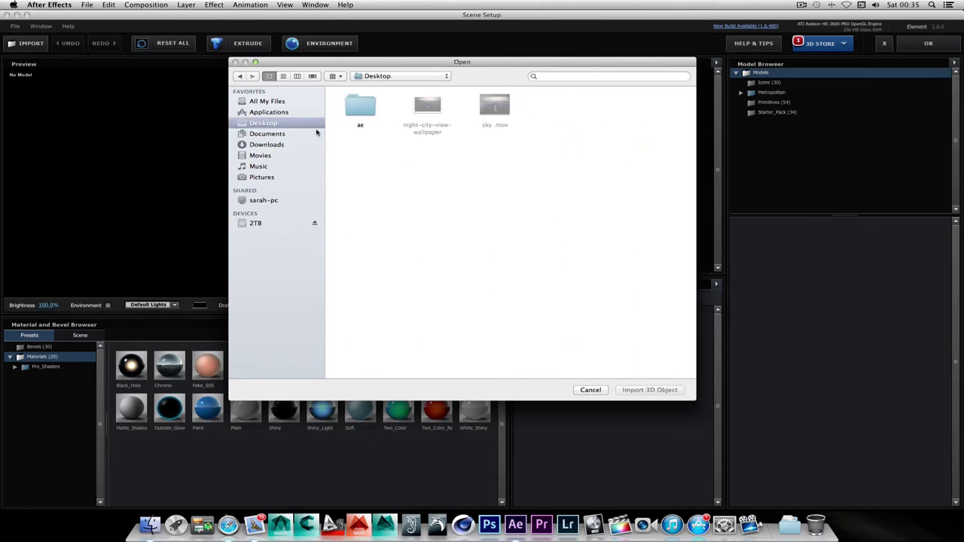
double_click(367, 106)
click(239, 77)
click(239, 77)
click(269, 134)
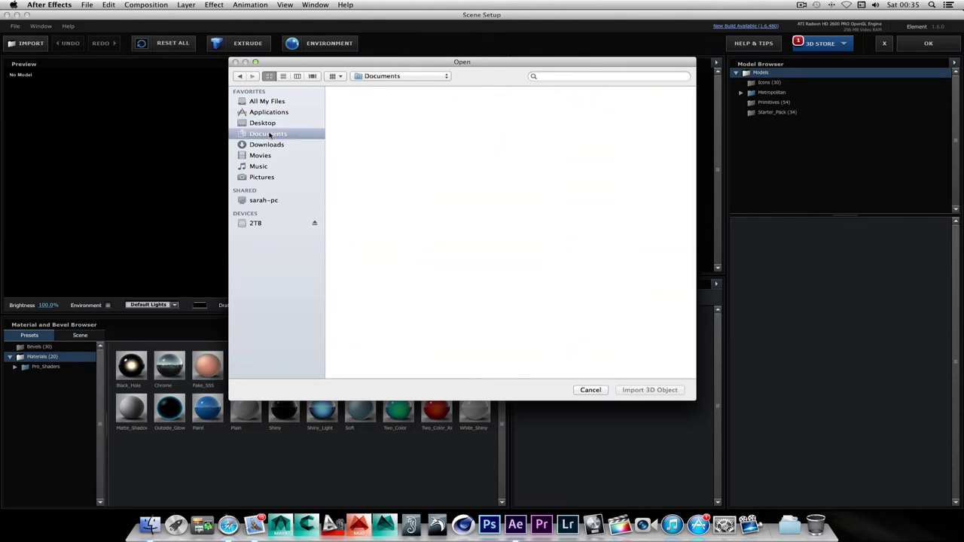
double_click(437, 110)
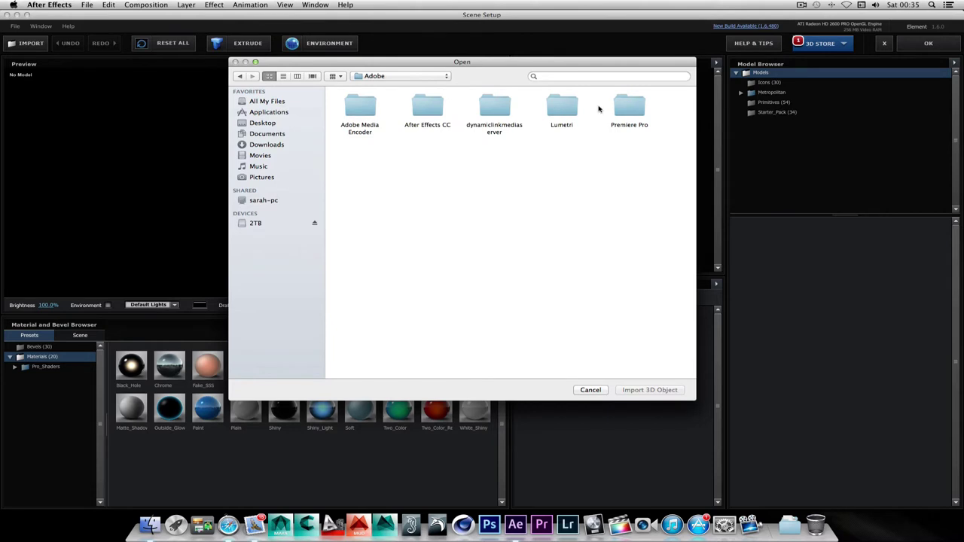
click(239, 76)
click(266, 145)
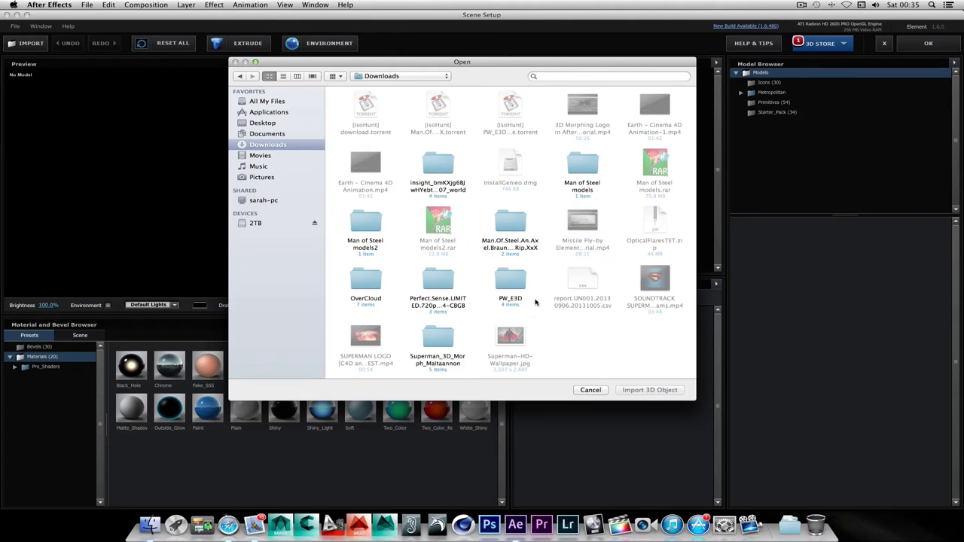
Browse to the Models folder inside the VideoCopilot folder in Documents.
click(256, 135)
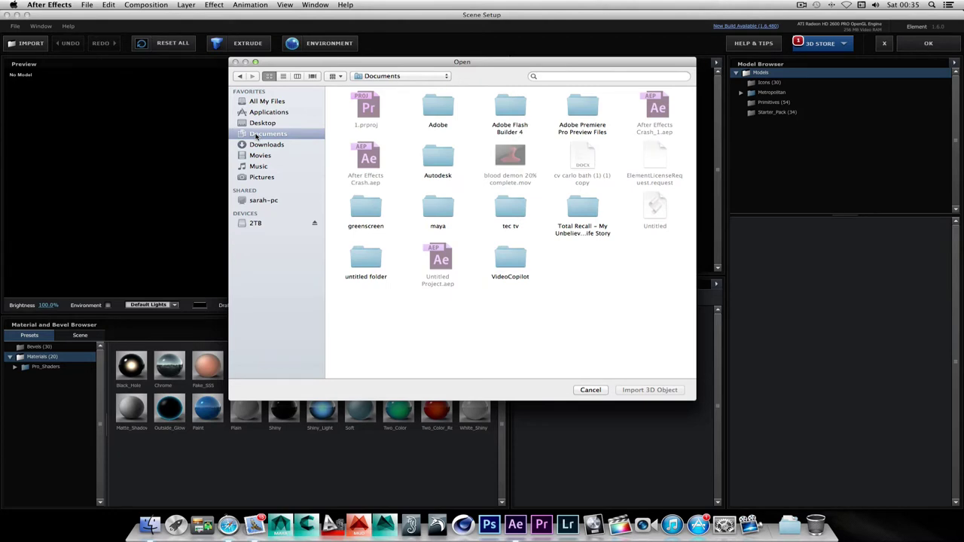
double_click(510, 260)
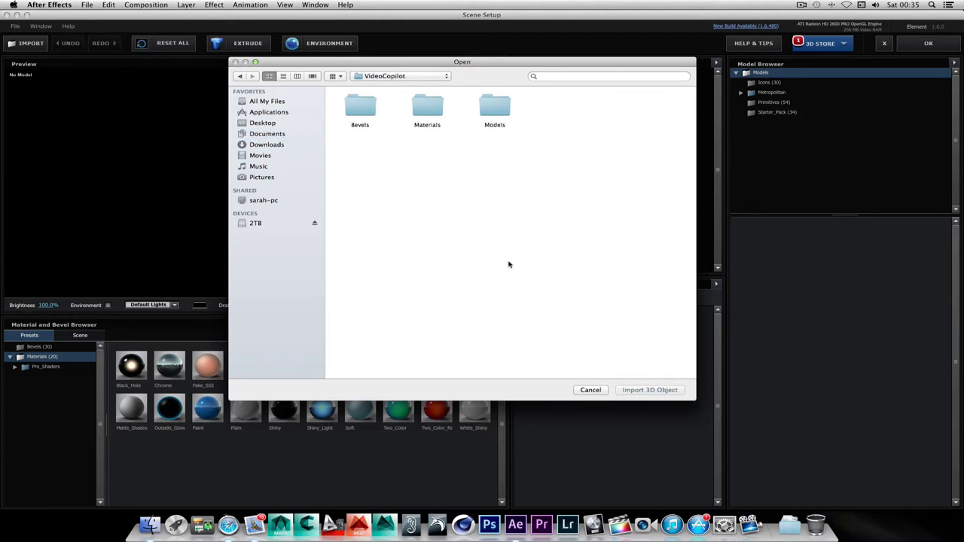
double_click(481, 111)
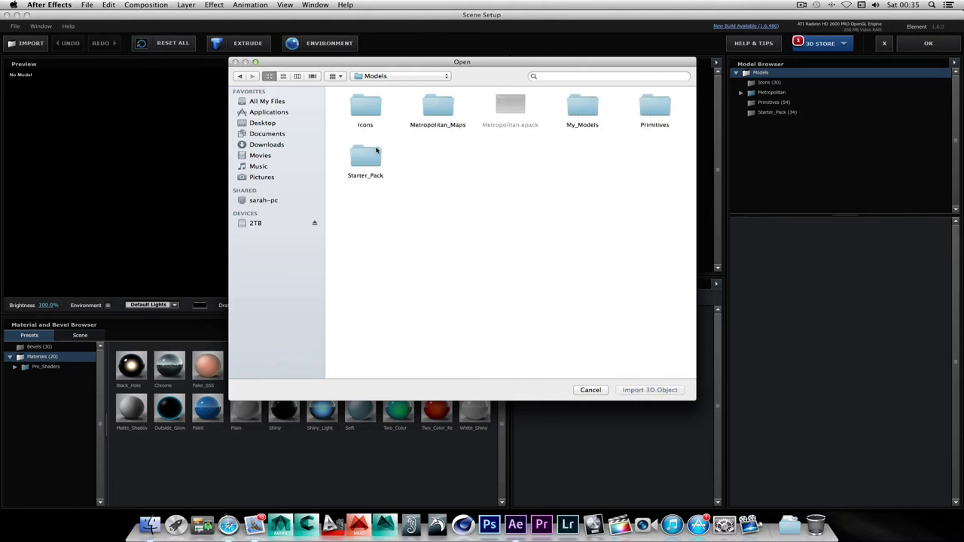
drag(314, 65, 273, 96)
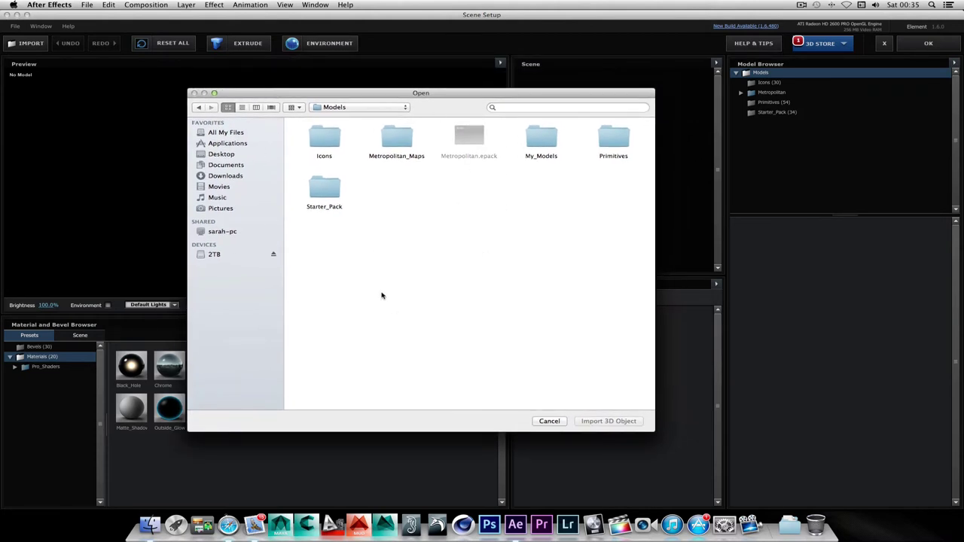
click(802, 6)
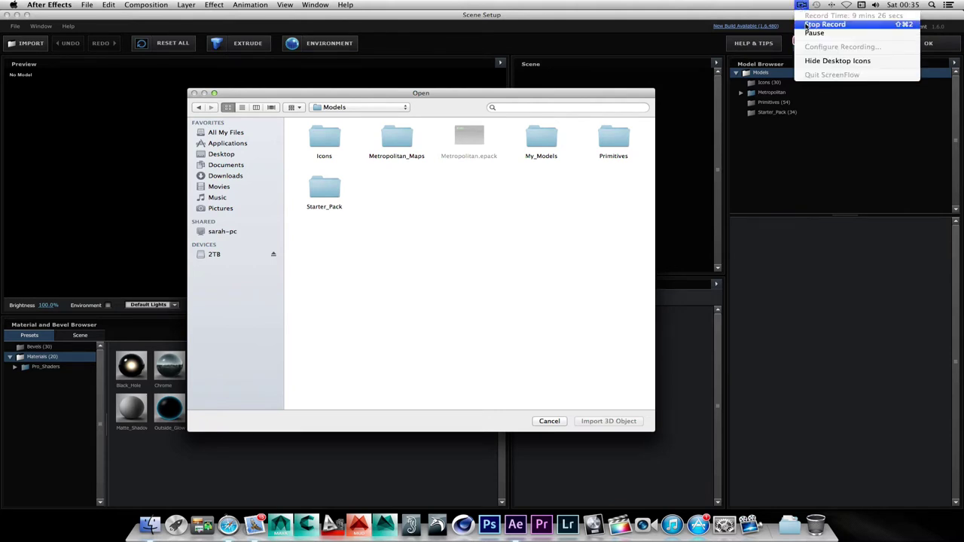
click(807, 33)
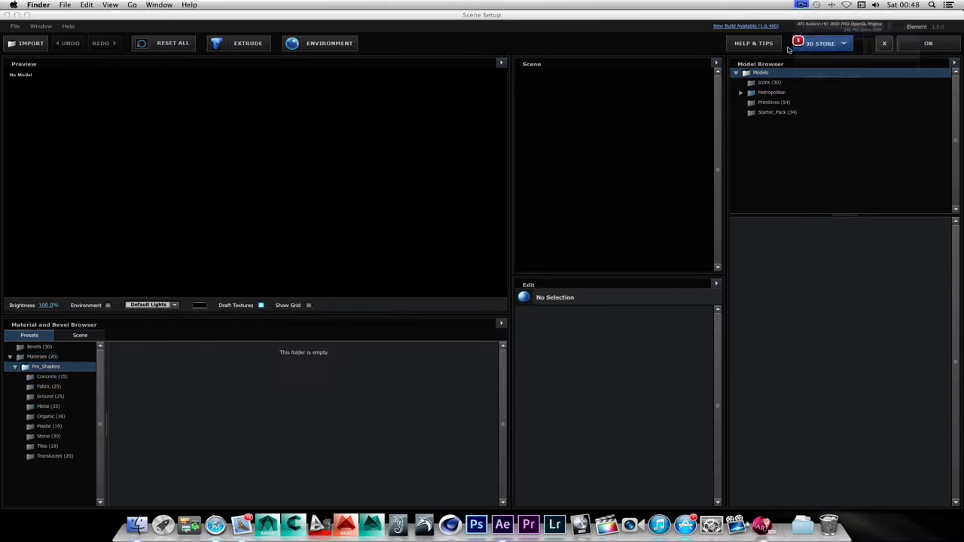
click(65, 5)
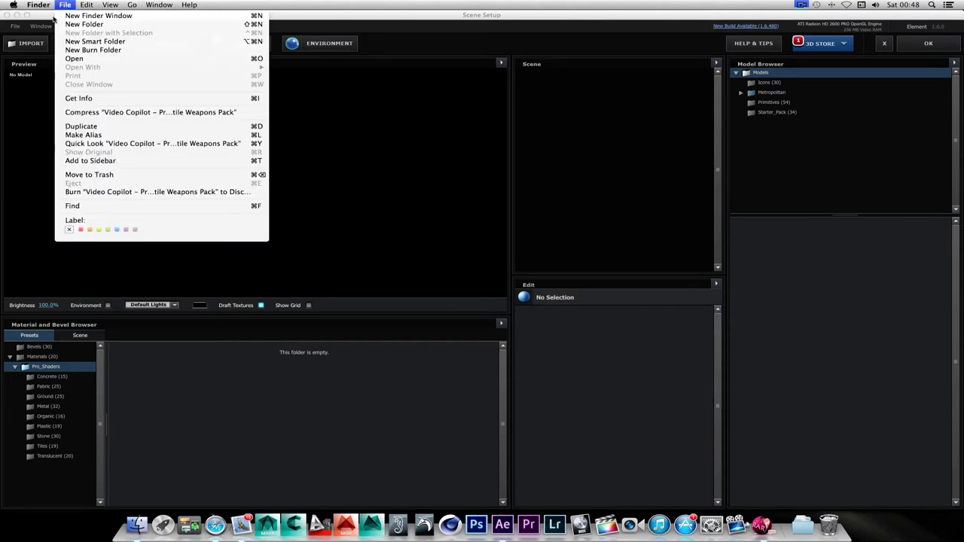
Start importing a 3D object and open the Projectiles_Weapons_3D folder within the Video Copilot weapons pack on the Desktop.
click(38, 128)
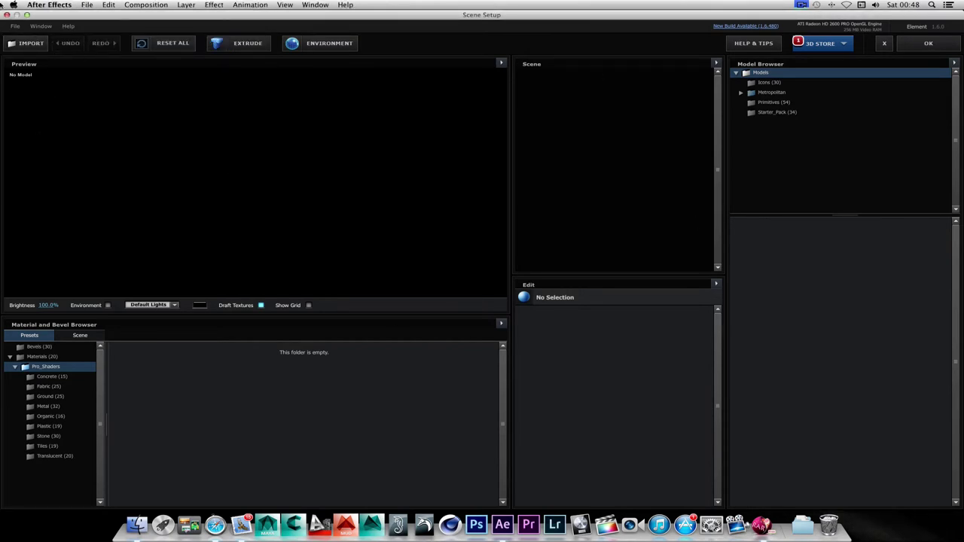
click(30, 43)
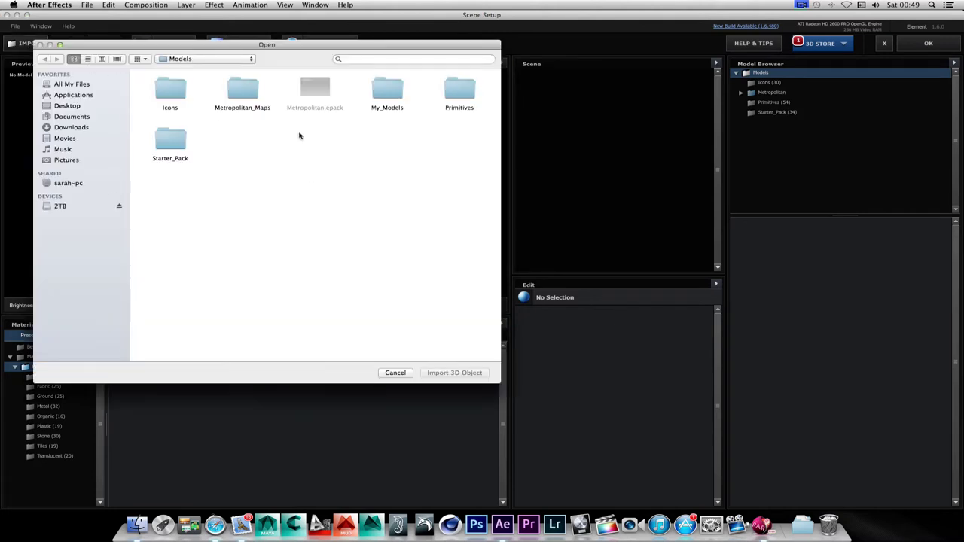
click(66, 106)
double_click(369, 92)
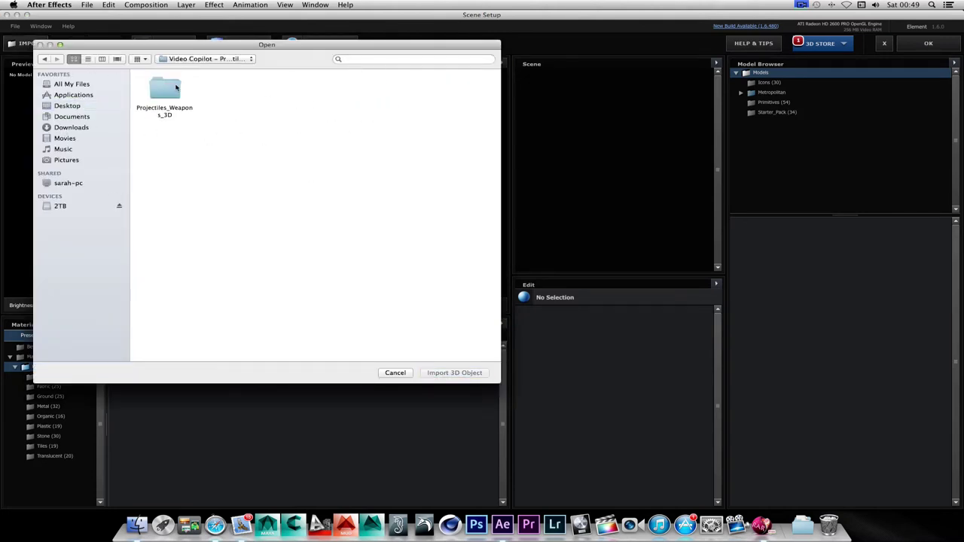
double_click(176, 90)
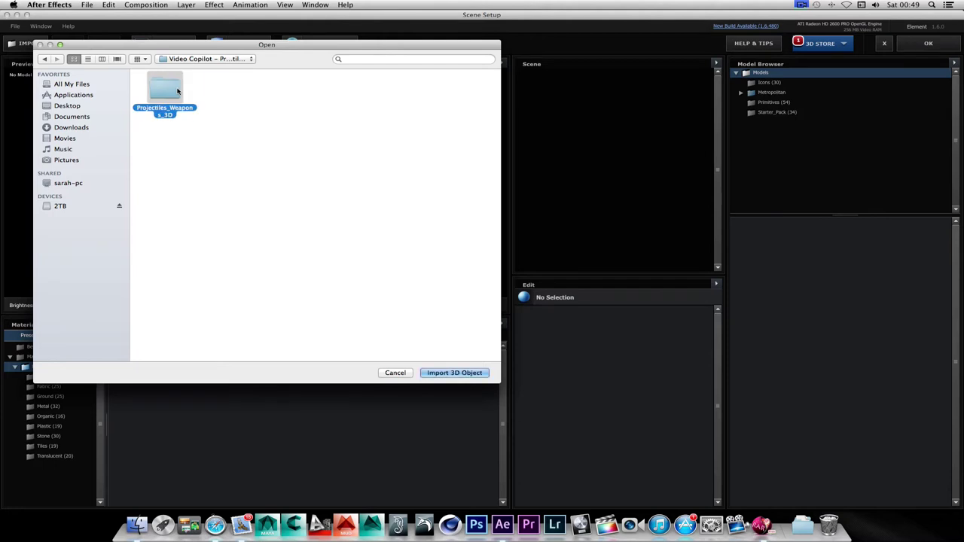
Display the files of the Projectiles_Weapons_3D folder as a detailed list.
click(101, 58)
click(75, 59)
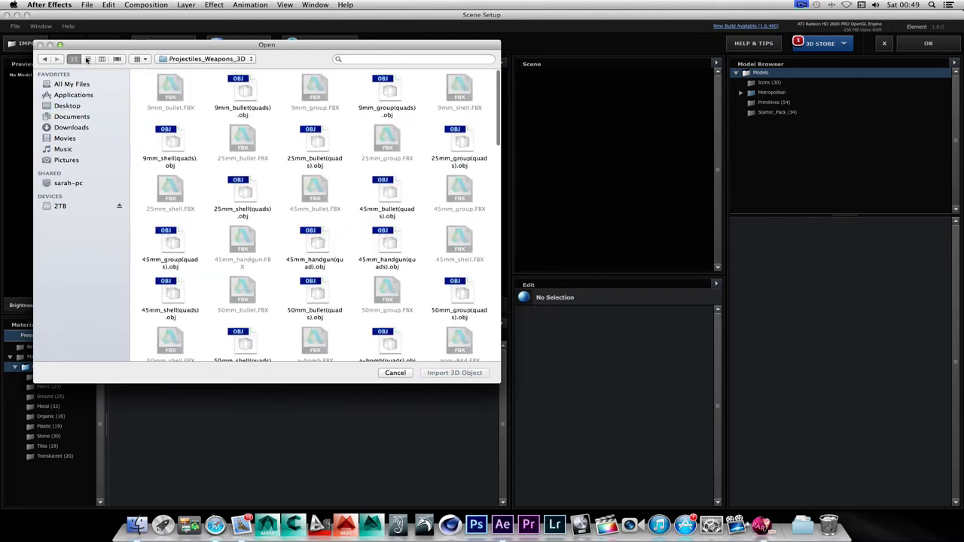
click(87, 60)
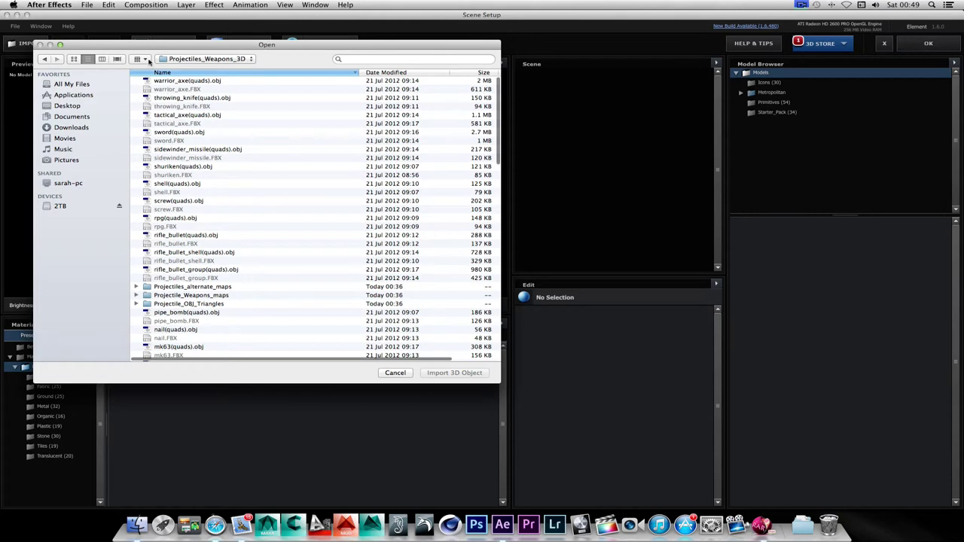
Arrange the files of the Projectiles_Weapons_3D folder by application.
click(143, 59)
click(161, 86)
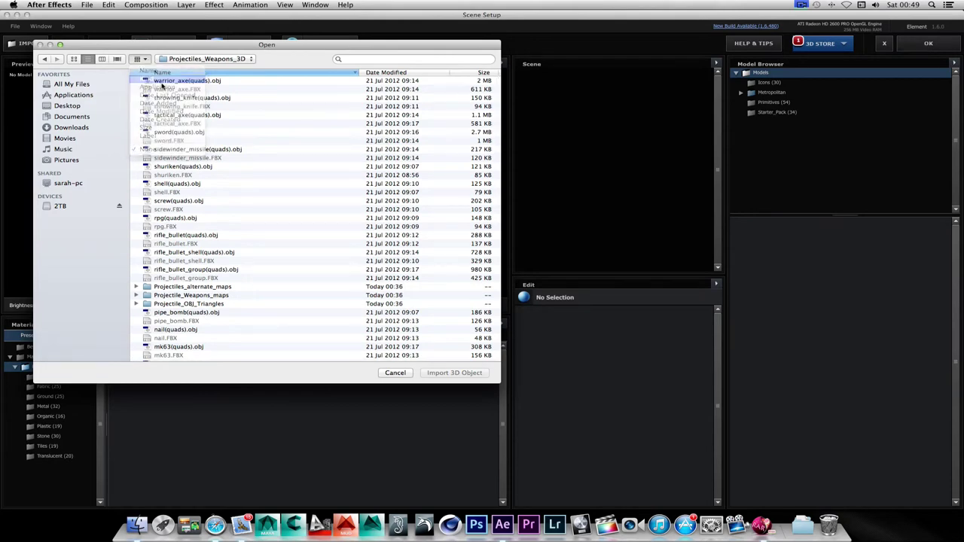
click(141, 59)
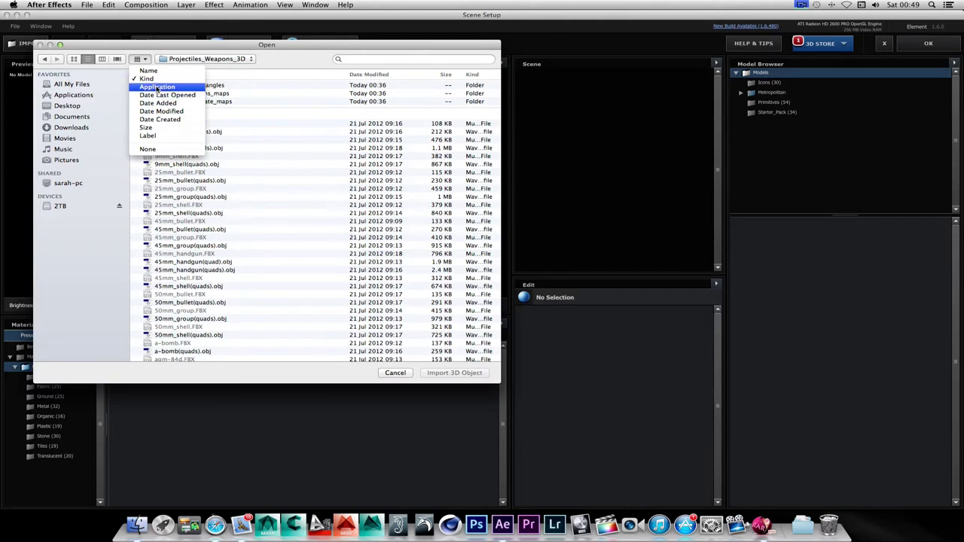
click(156, 87)
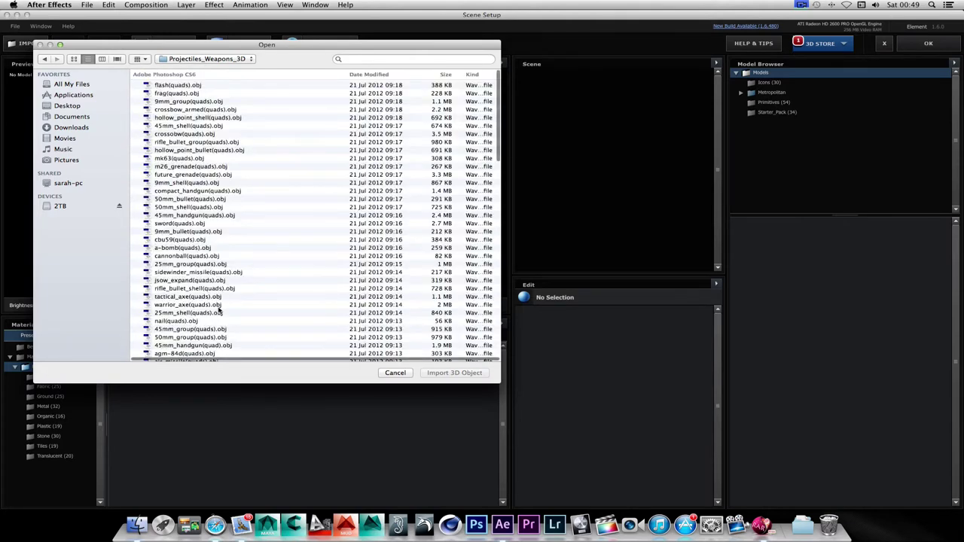
Look through the weapon files and import sidewinder_missile(quads).obj into the Element scene.
scroll(200, 329, down, 10)
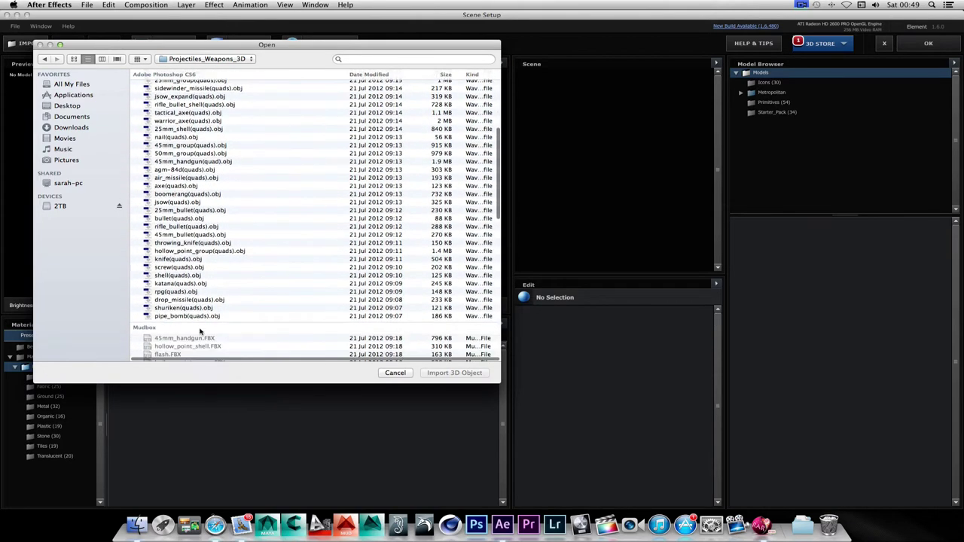
scroll(201, 329, down, 15)
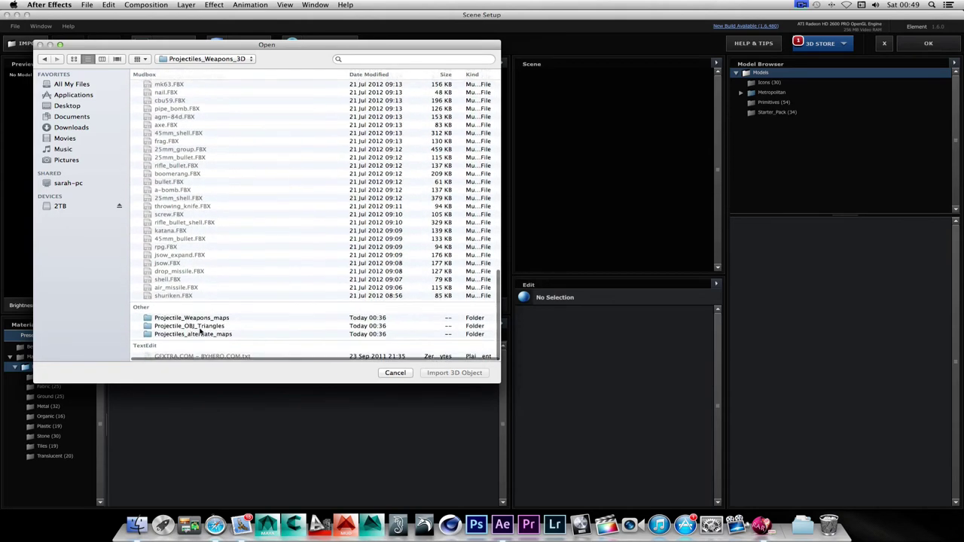
scroll(201, 329, up, 20)
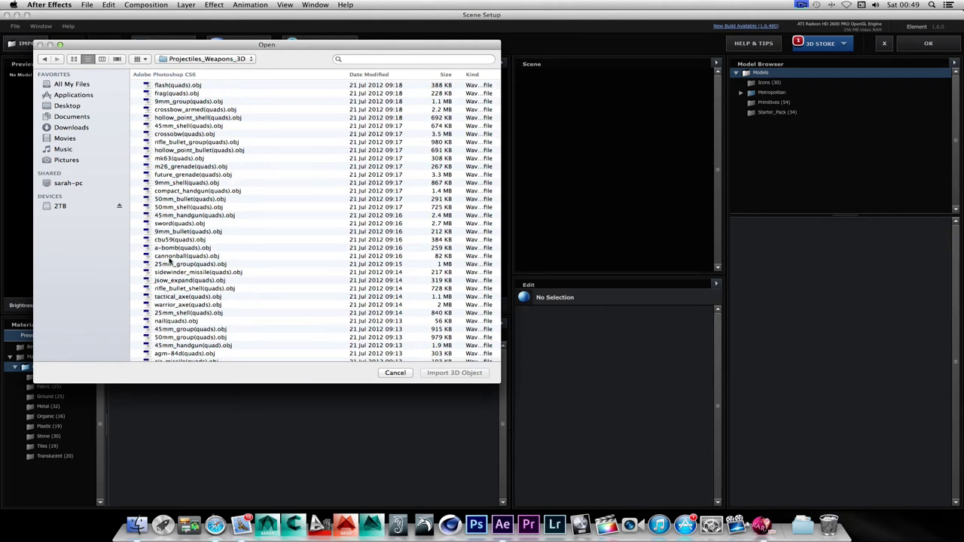
scroll(218, 280, down, 5)
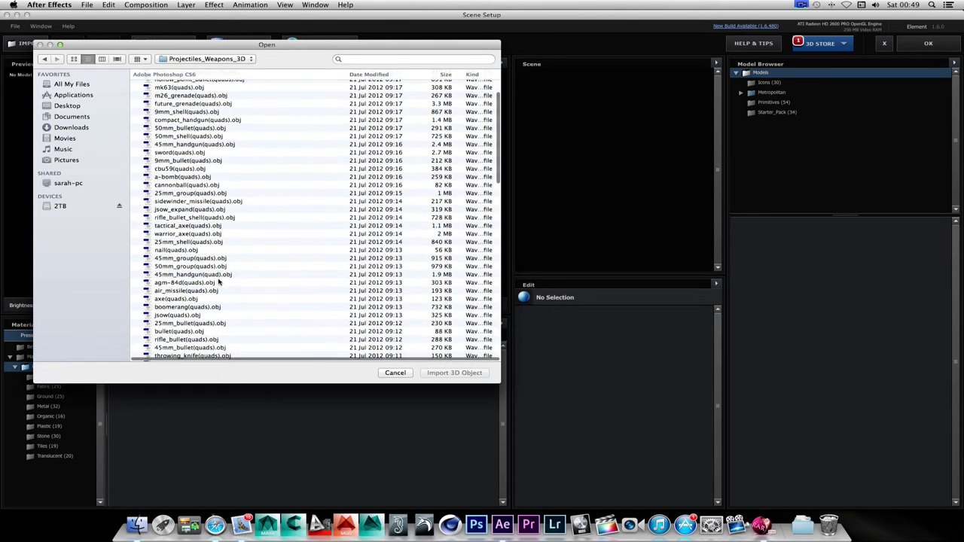
scroll(218, 280, down, 2)
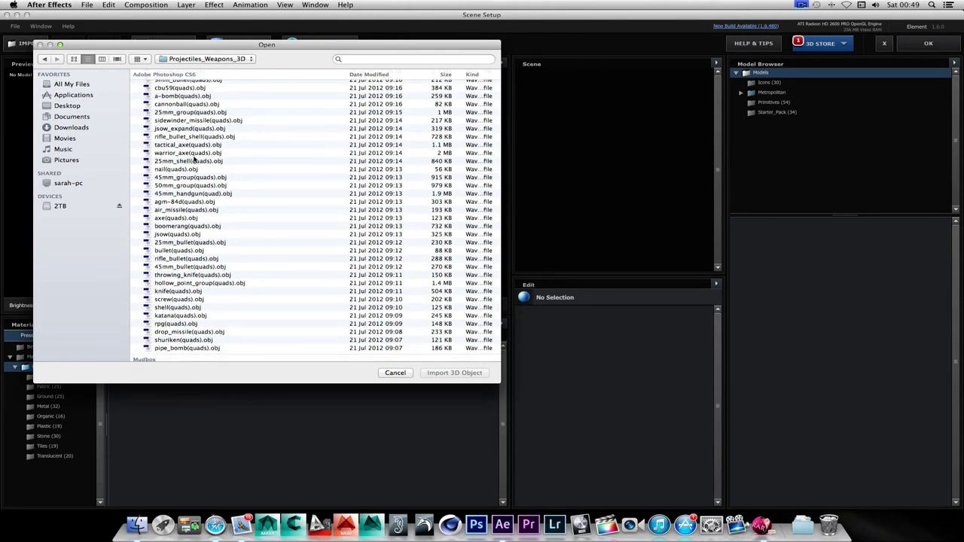
double_click(201, 120)
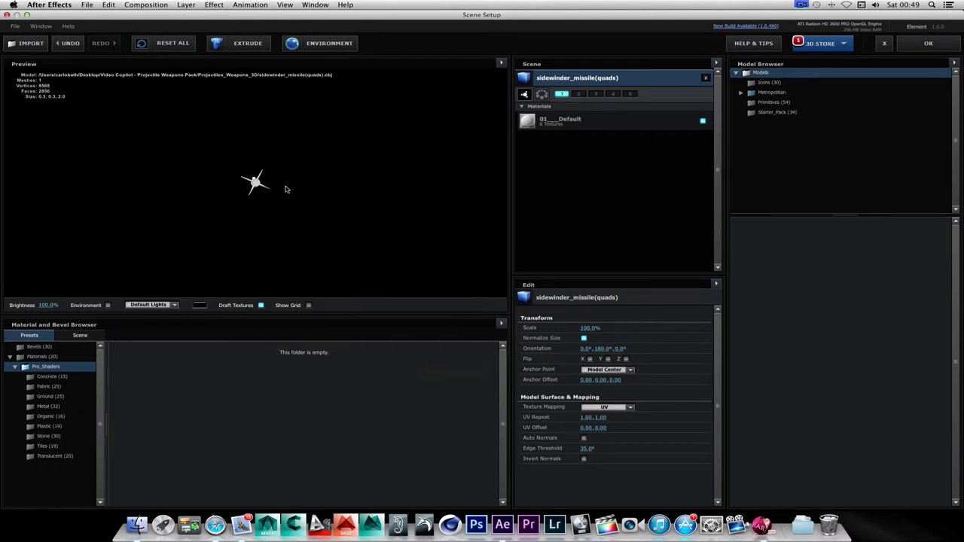
Apply the metal_sheet material from the Metal presets to the sidewinder missile.
drag(257, 184, 191, 196)
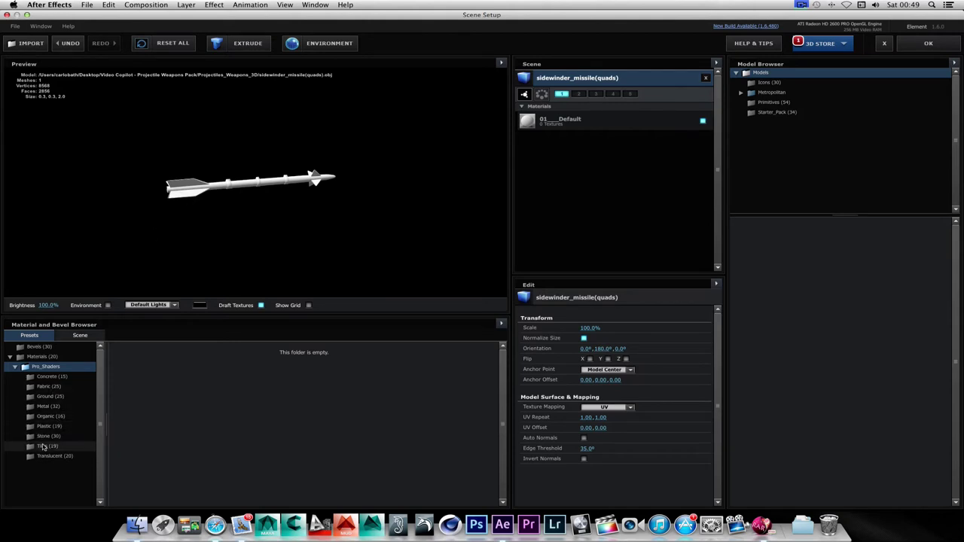
click(45, 407)
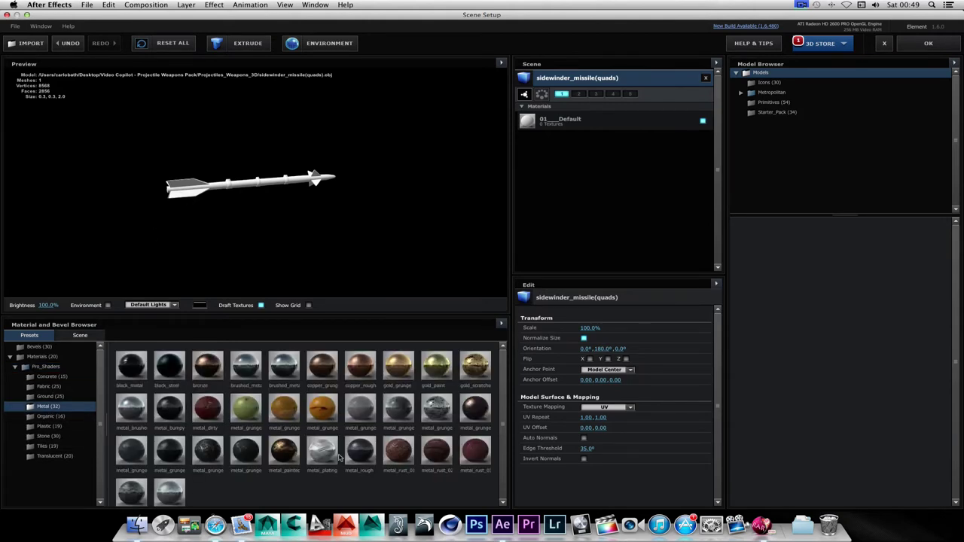
drag(137, 494, 194, 199)
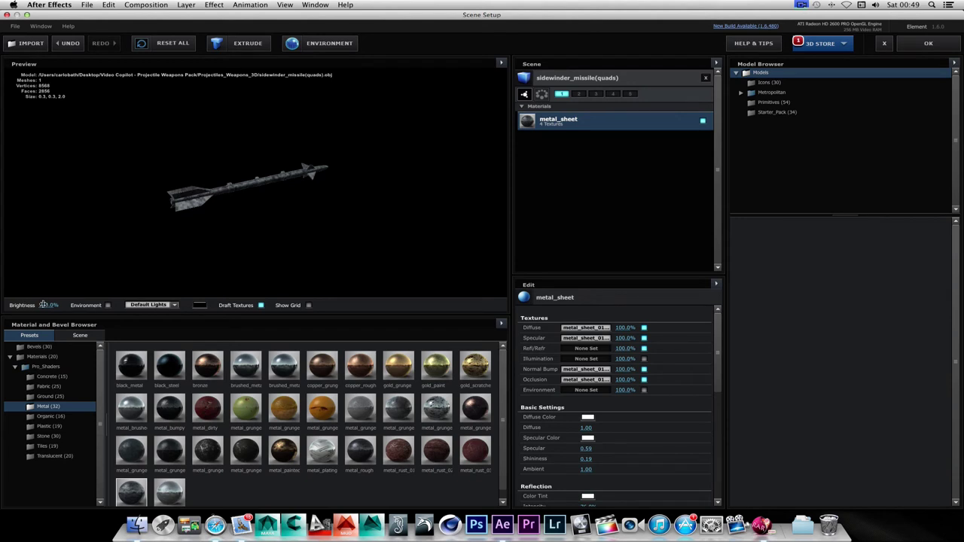
Raise the preview brightness to about 632% and light the missile with the Cinema preset.
drag(43, 305, 273, 295)
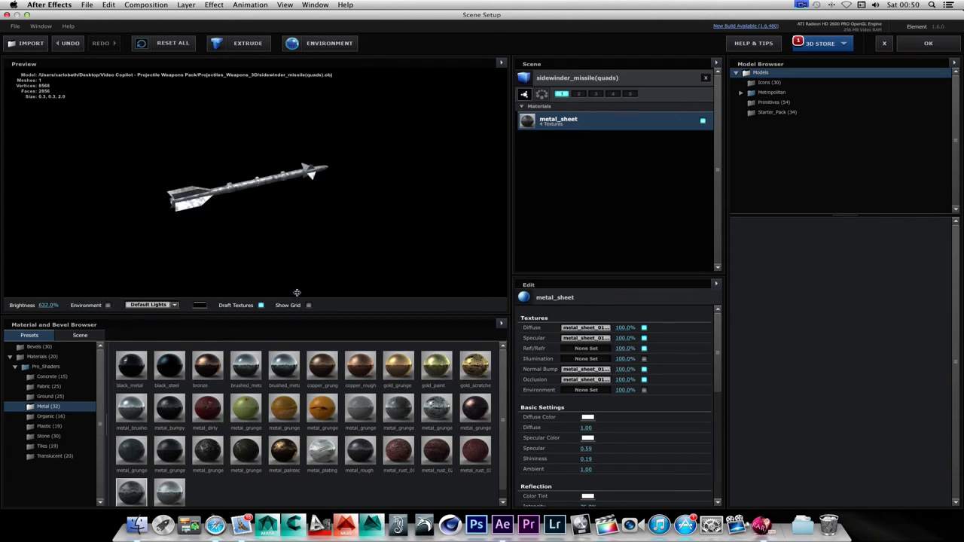
click(165, 306)
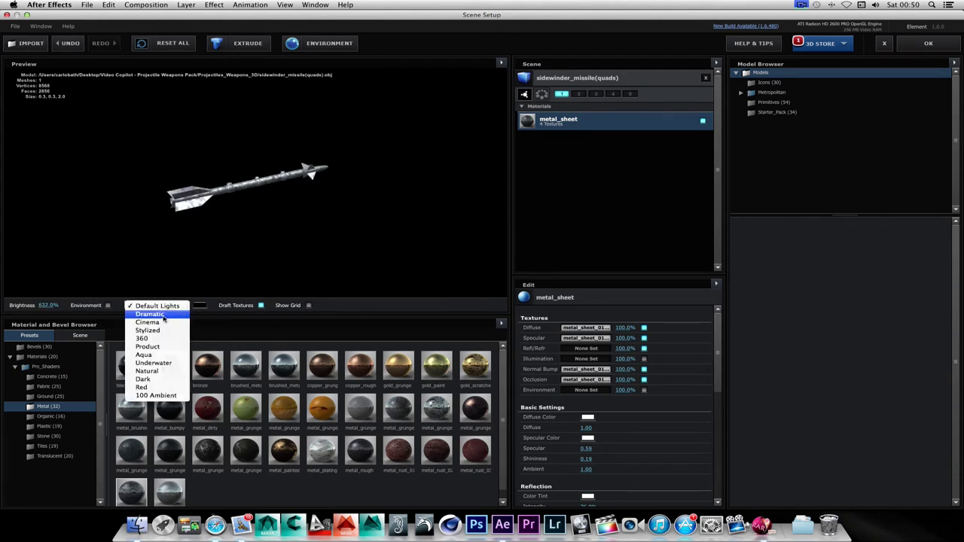
click(160, 323)
drag(192, 205, 253, 167)
drag(214, 181, 182, 179)
Import 45mm_handgun(quads).obj from the weapons folder and view the model from its side.
click(30, 43)
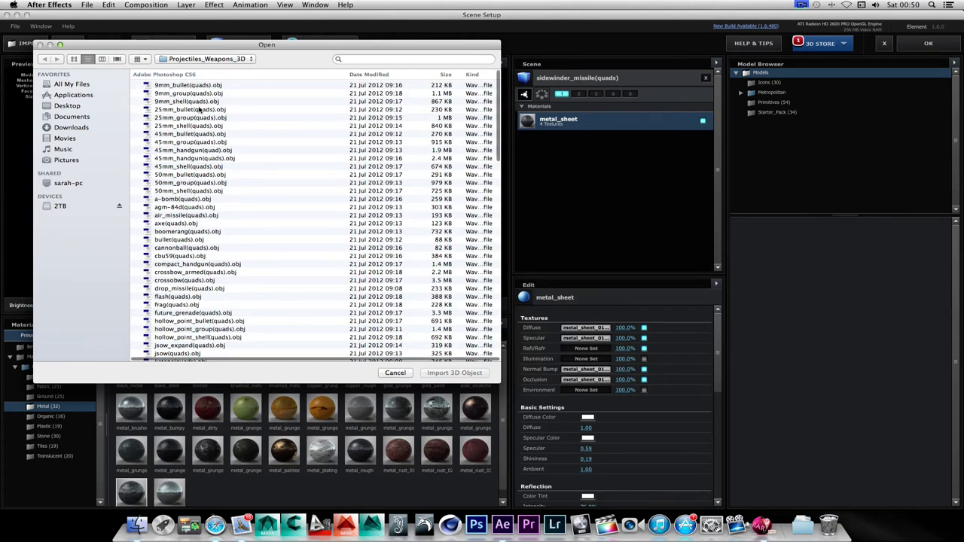
double_click(194, 158)
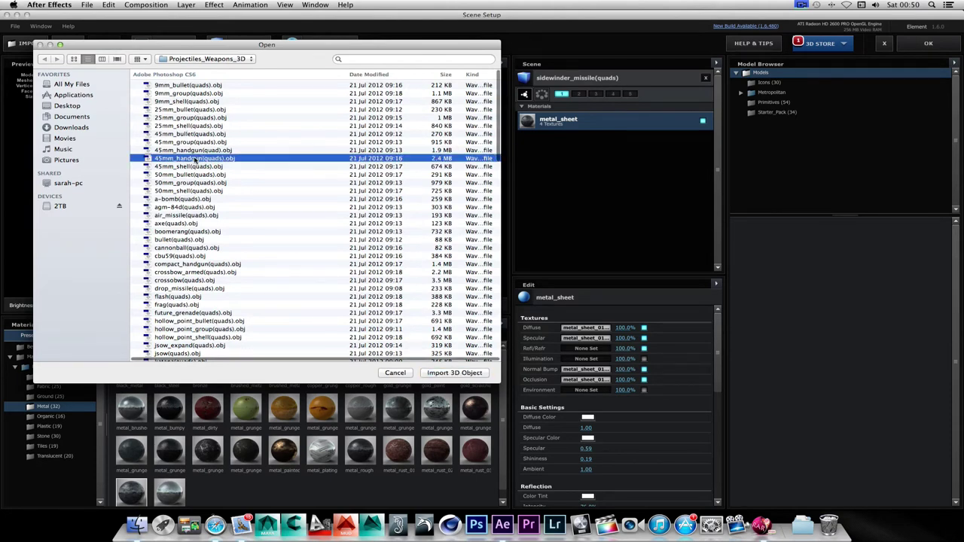
drag(209, 162, 96, 238)
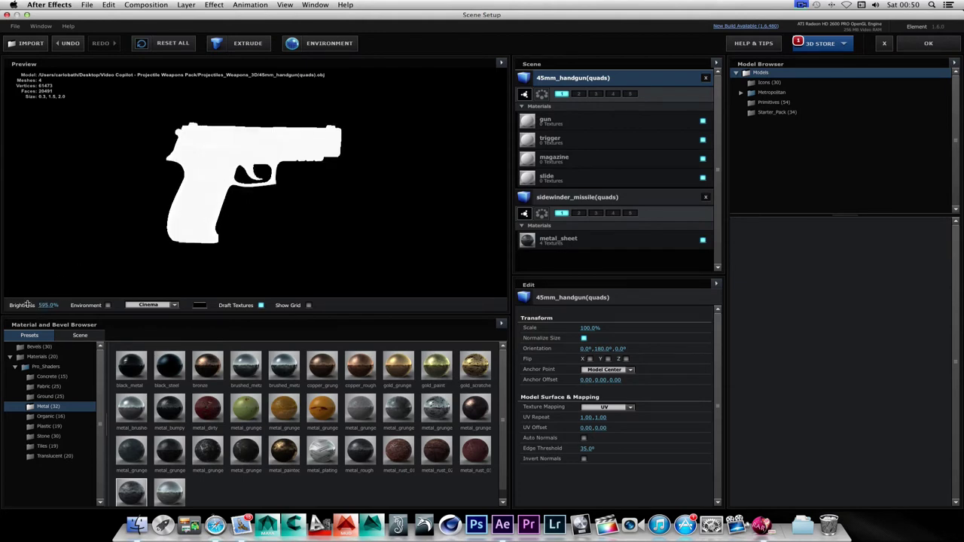
Set the preview brightness to 100%.
mouse_move(48, 305)
mouse_down()
mouse_move(15, 304)
mouse_move(30, 305)
mouse_up()
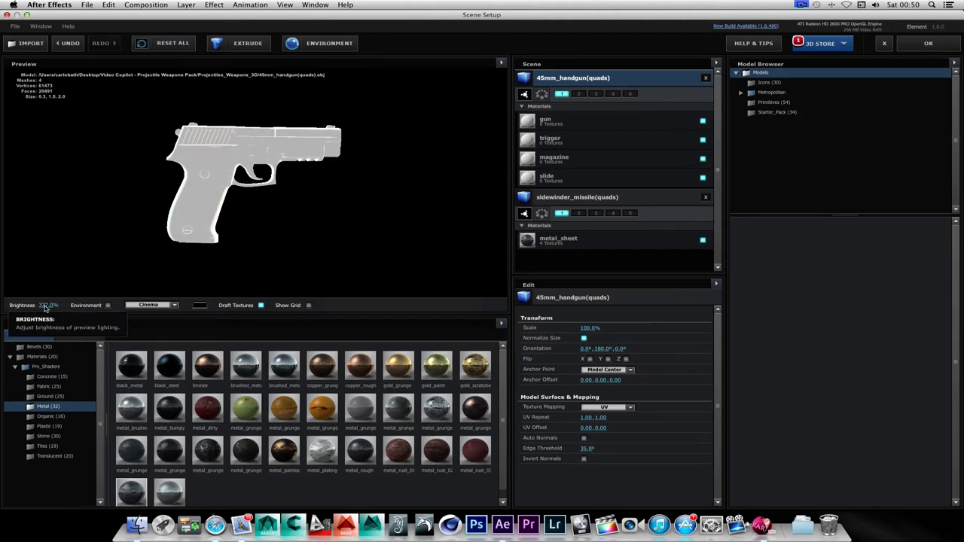
click(46, 305)
text(100)
key(Return)
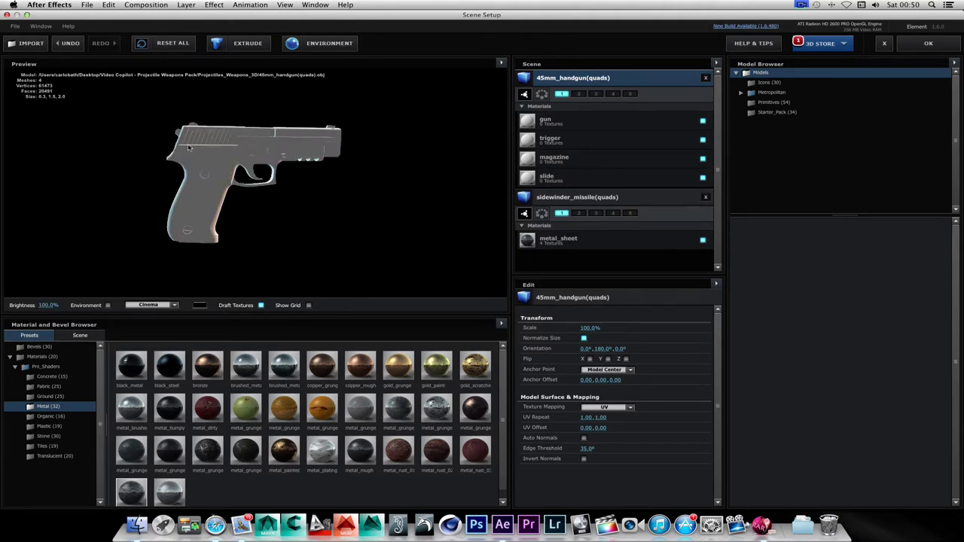
Apply the black_steel metal preset to all materials of the 45mm handgun and inspect it from several angles.
drag(188, 148, 248, 248)
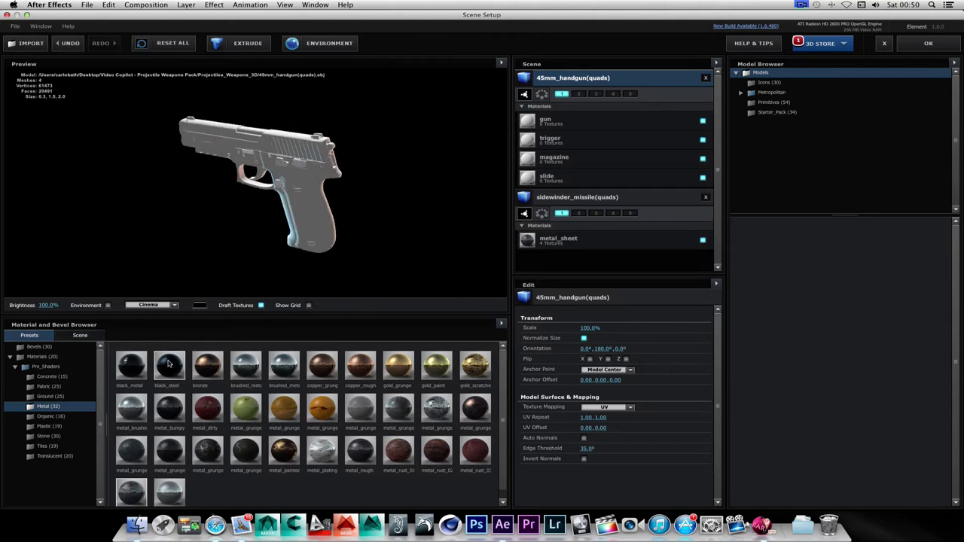
click(168, 365)
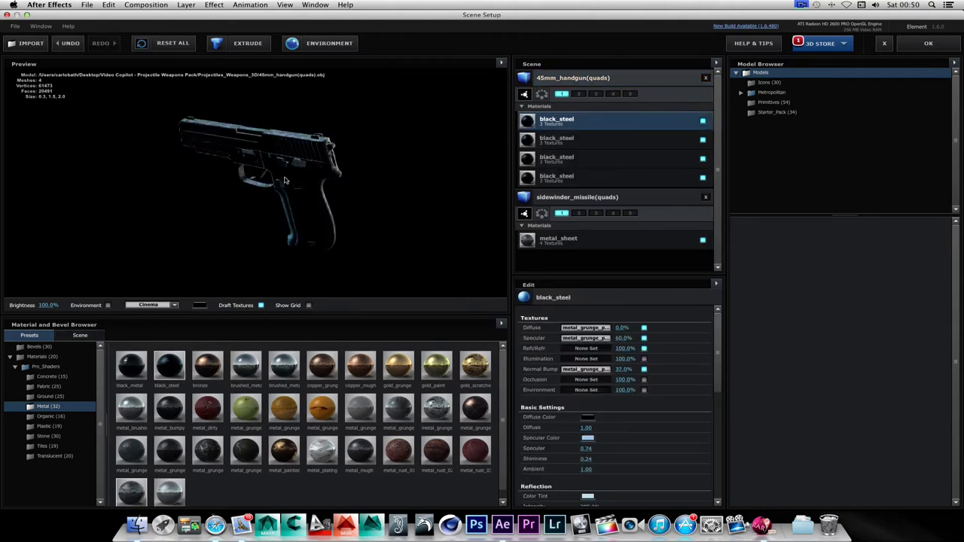
drag(296, 162, 183, 250)
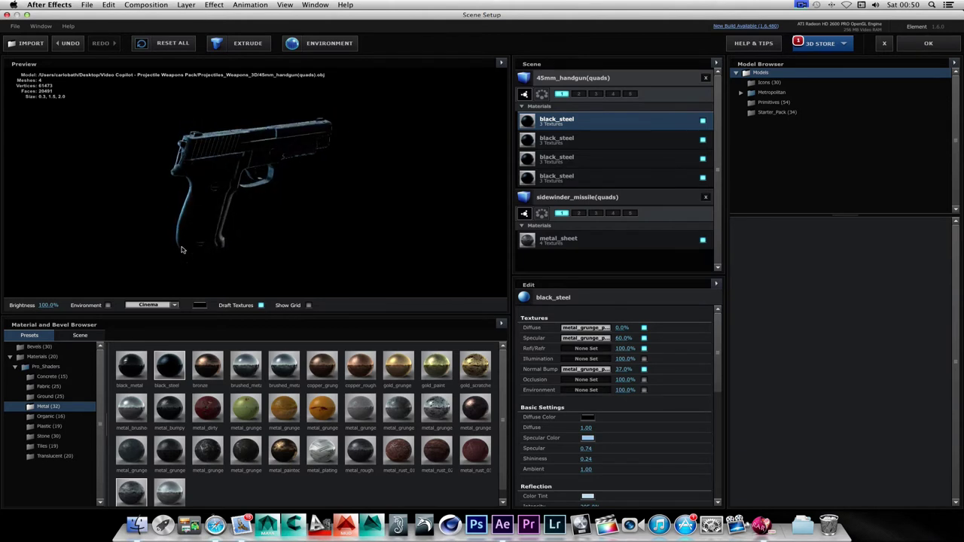
Try the Stylized and Dramatic preview lights on the handgun and return to the Cinema lights.
click(173, 304)
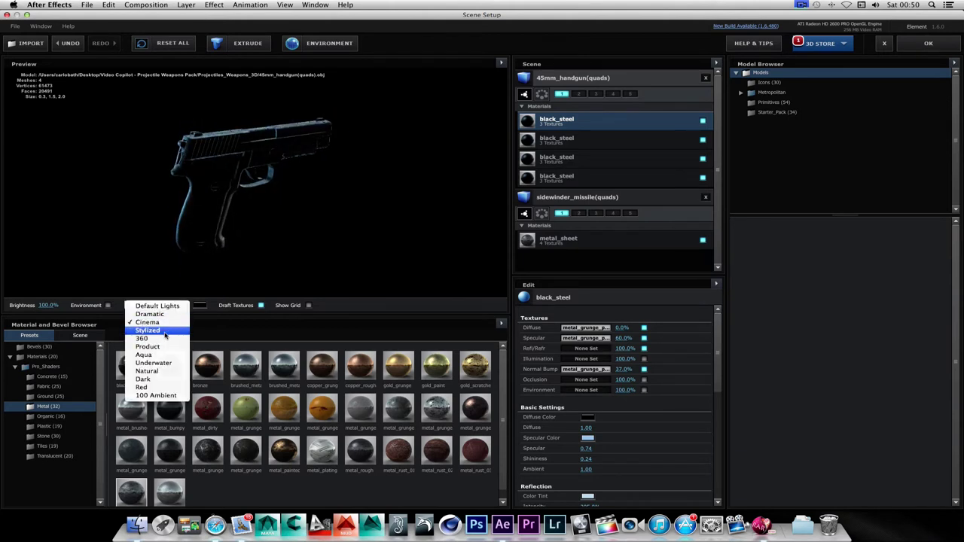
click(167, 331)
click(173, 307)
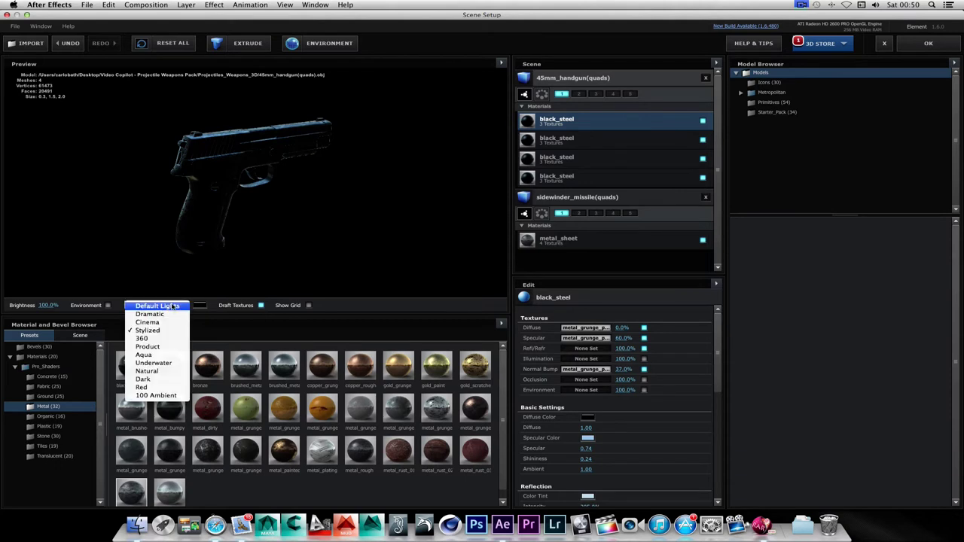
click(164, 315)
mouse_move(214, 215)
mouse_down()
mouse_move(283, 204)
mouse_move(199, 204)
mouse_move(208, 203)
mouse_up()
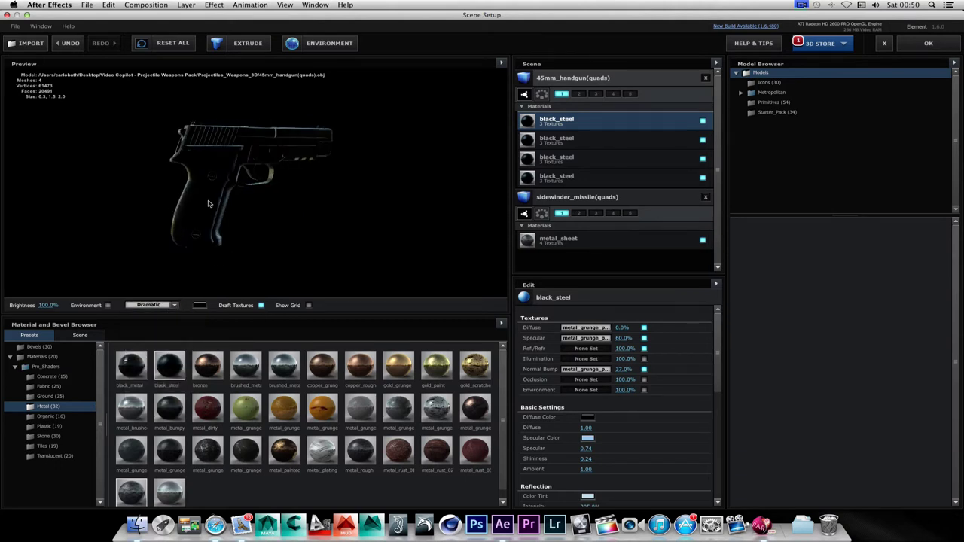
click(173, 305)
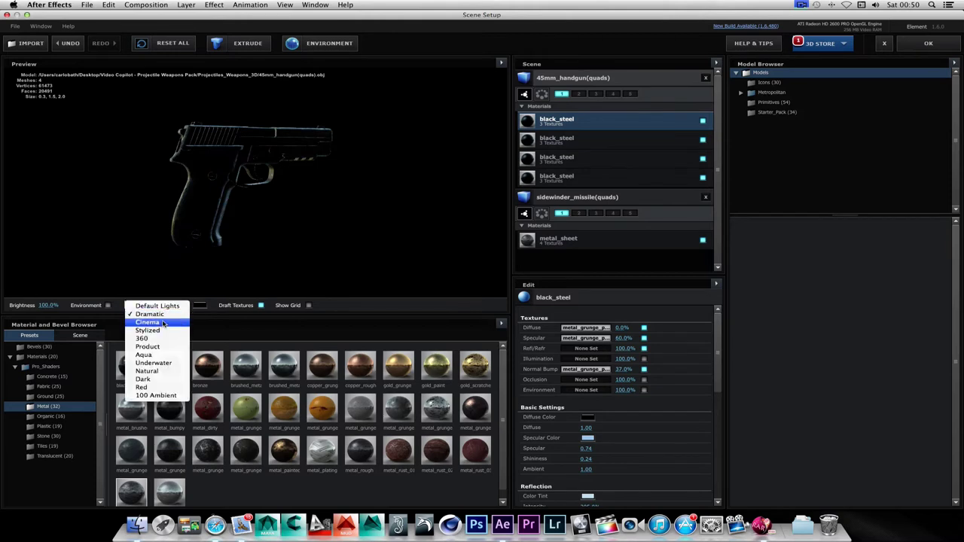
click(163, 323)
drag(206, 175, 267, 172)
Accept the Element scene setup and shift the dark green solid slightly in the composition to about 956, 542.
click(928, 43)
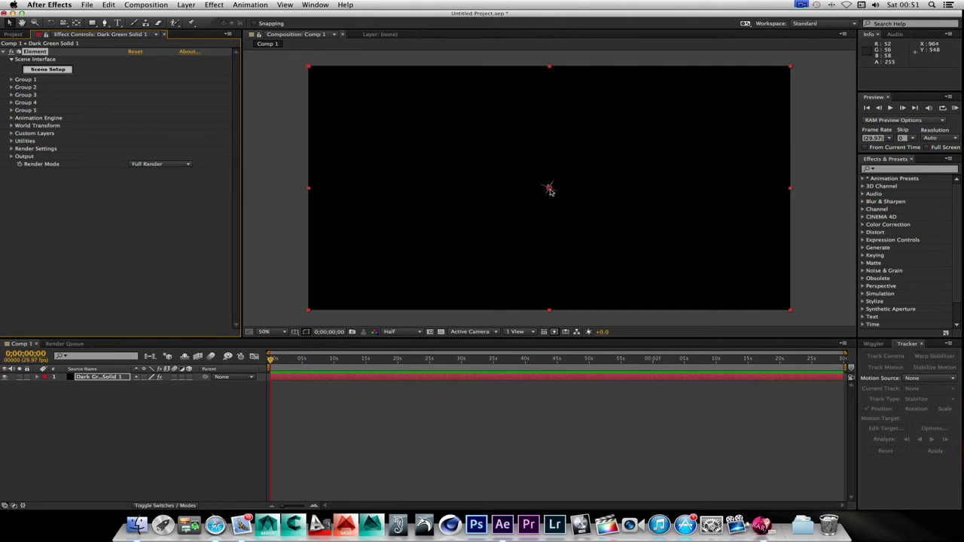
drag(550, 191, 551, 192)
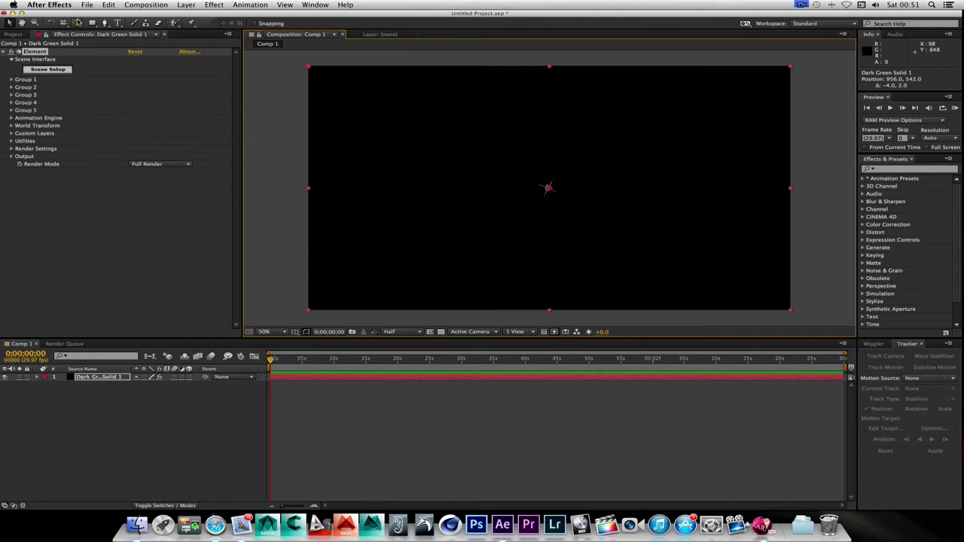
Add a two-node camera layer with the 50mm preset to the composition.
click(187, 6)
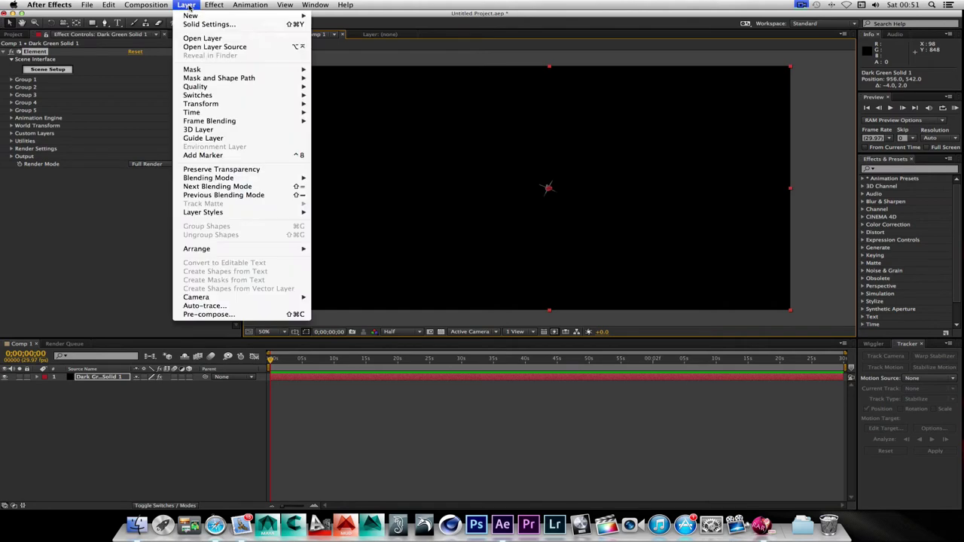
mouse_move(195, 17)
click(351, 45)
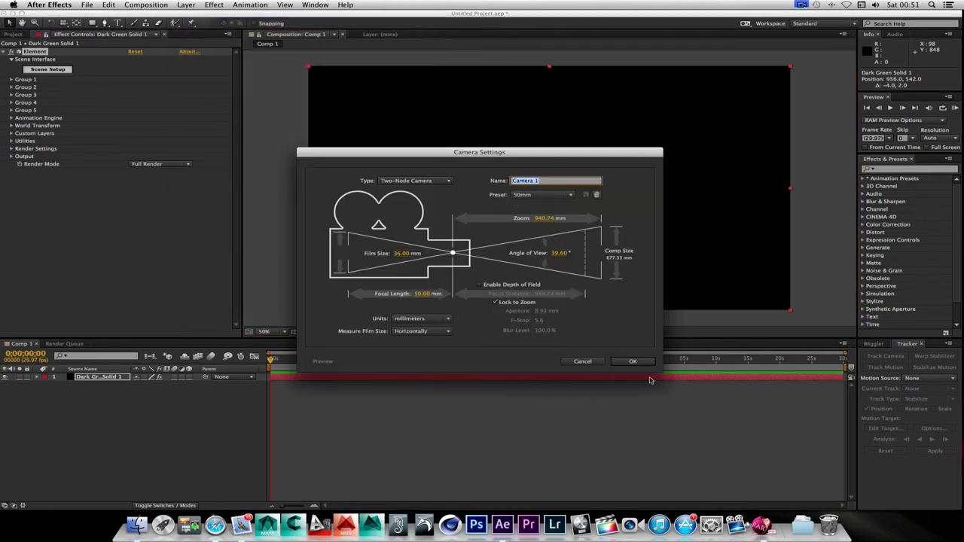
click(637, 362)
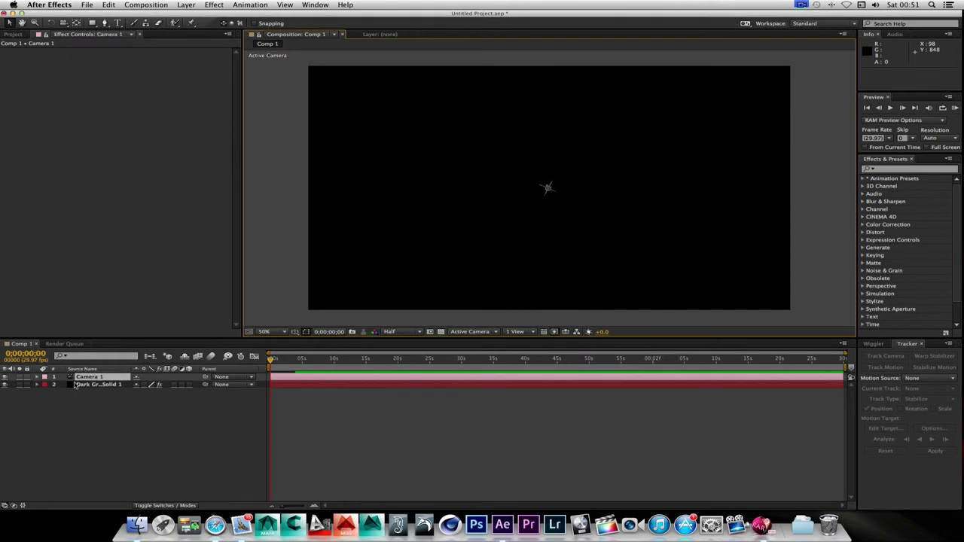
Orbit the camera around the missile to a side view at about 2610, -712, -1679.
click(64, 24)
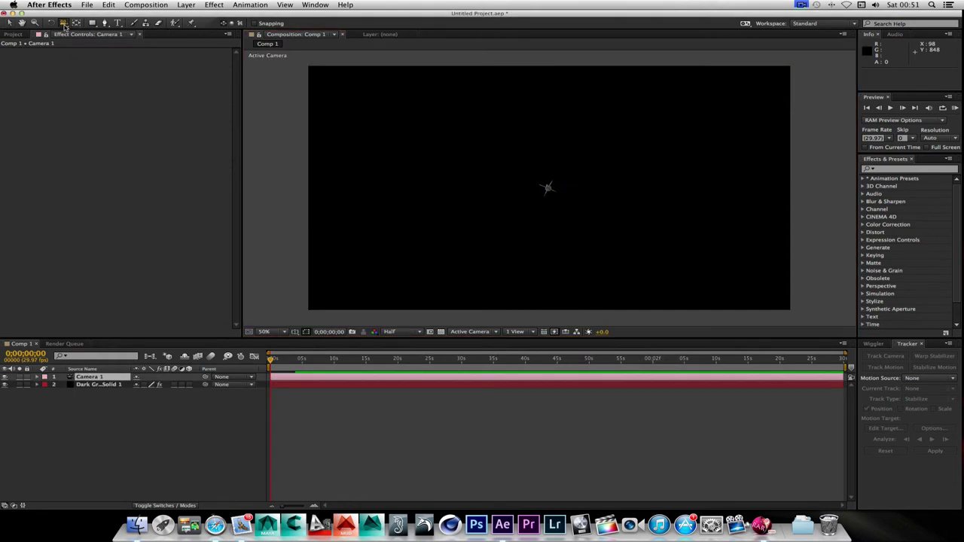
click(113, 22)
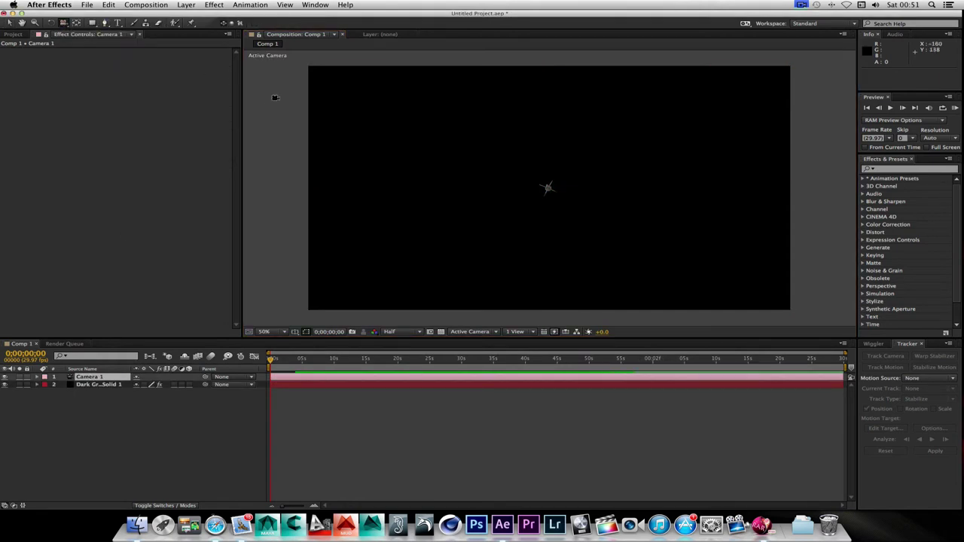
drag(503, 177, 478, 231)
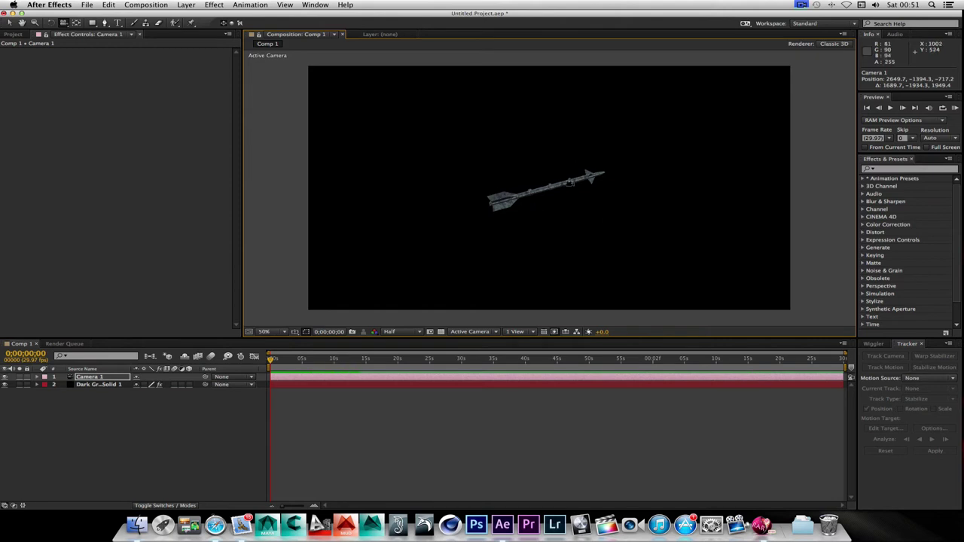
drag(592, 174, 614, 156)
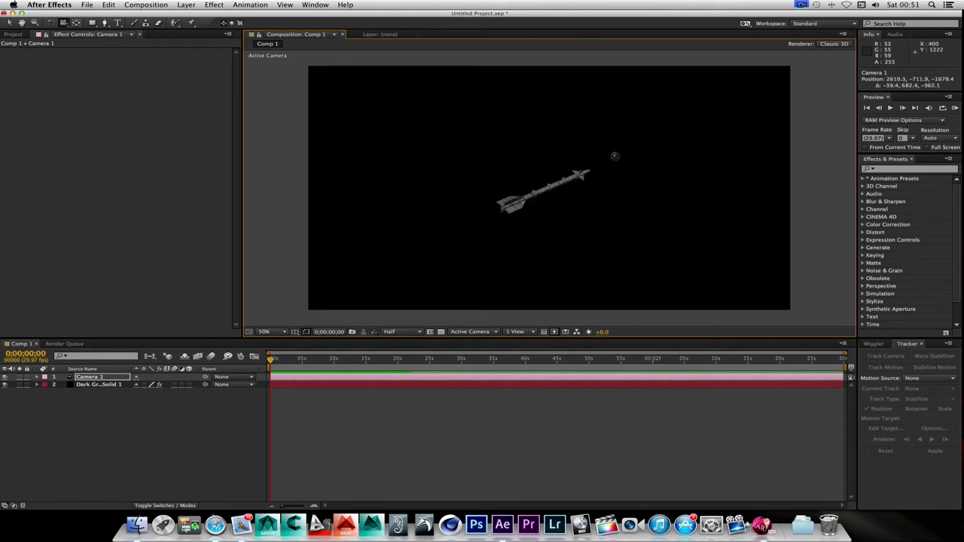
Animate Camera 1's position with a keyframe at the first frame and an orbited view of about 3305, 1185, 1093 at 0;00;24;29.
click(90, 377)
key(p)
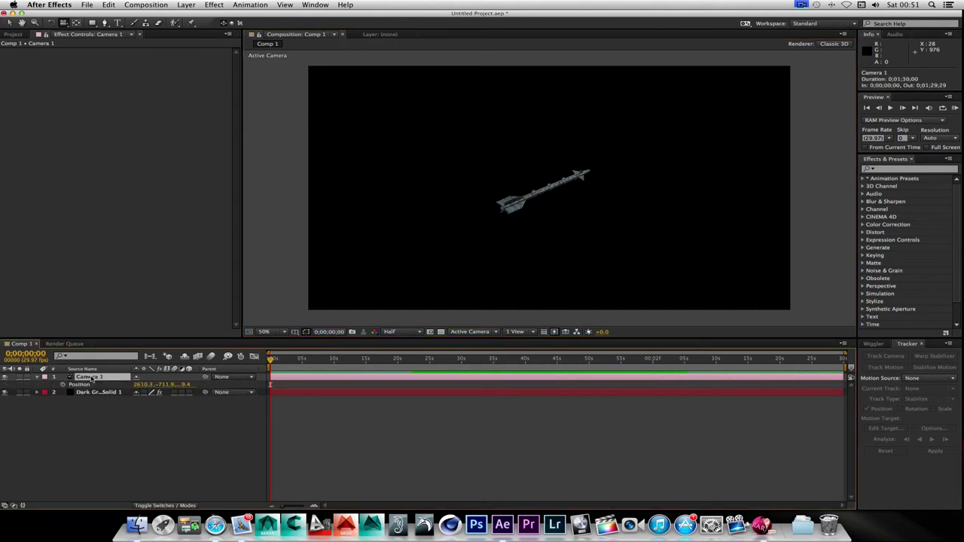
click(63, 384)
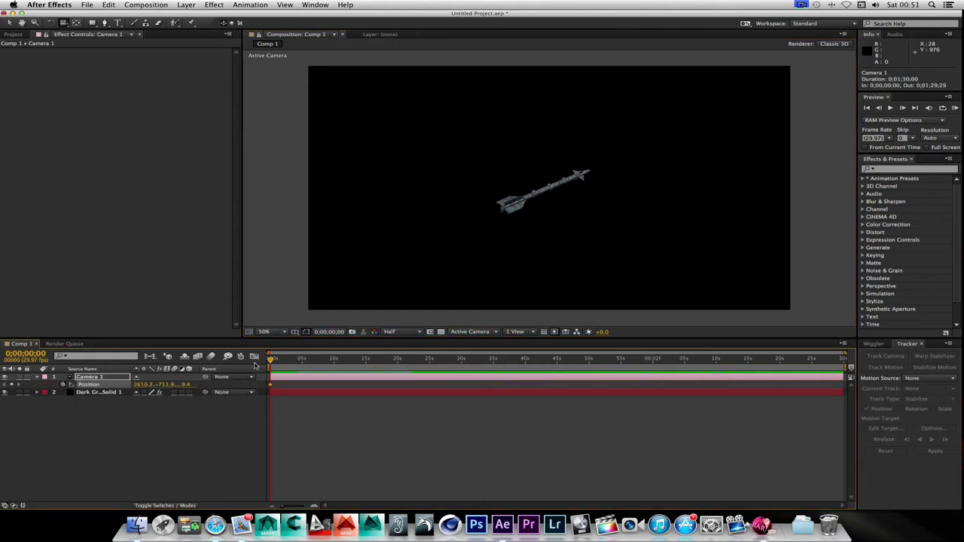
drag(273, 363, 431, 362)
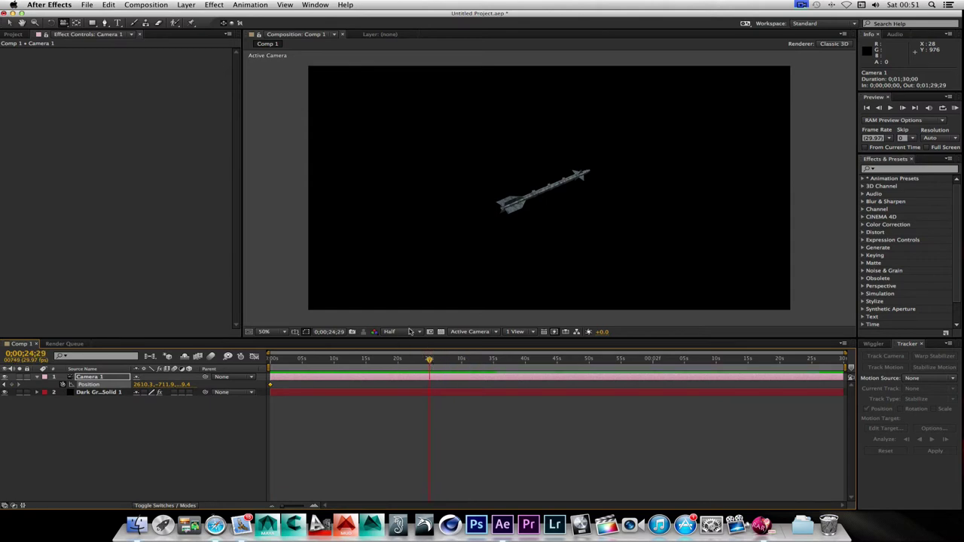
mouse_move(507, 213)
mouse_down()
mouse_move(549, 188)
mouse_move(467, 213)
mouse_move(420, 209)
mouse_move(394, 185)
mouse_move(389, 149)
mouse_move(405, 119)
mouse_move(488, 110)
mouse_move(530, 123)
mouse_move(478, 138)
mouse_move(484, 144)
mouse_up()
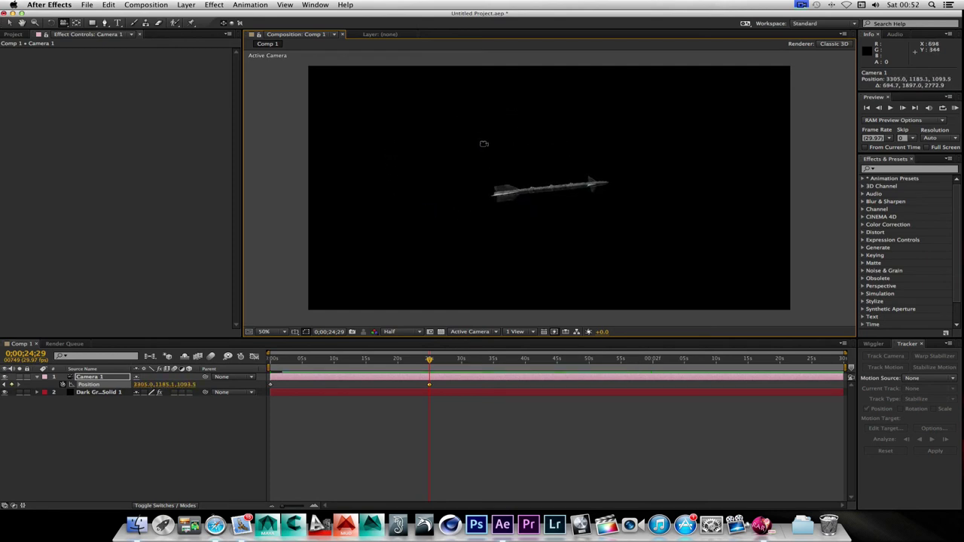
drag(429, 362, 261, 368)
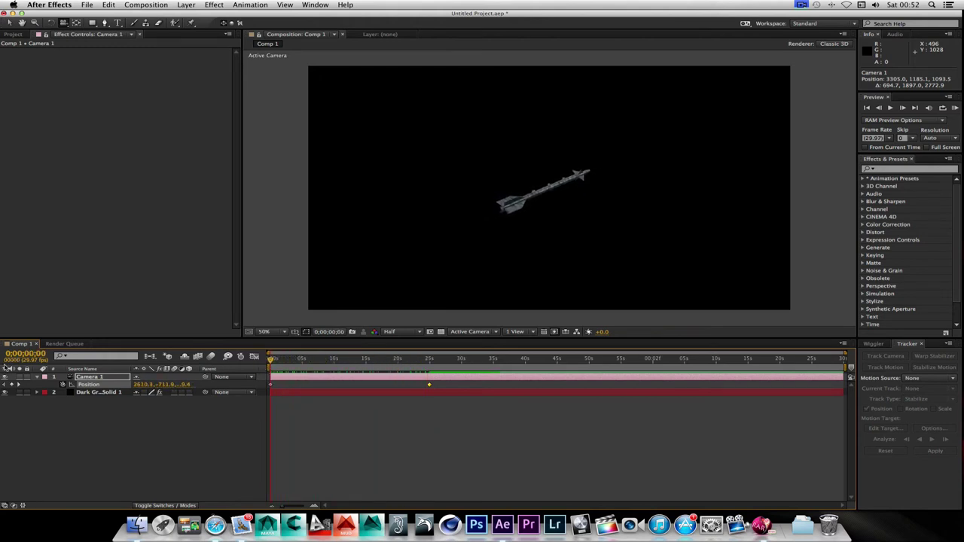
Animate the dark green solid's position with a keyframe at the first frame and one at about 2552, 416 at 0;00;24;22.
click(80, 394)
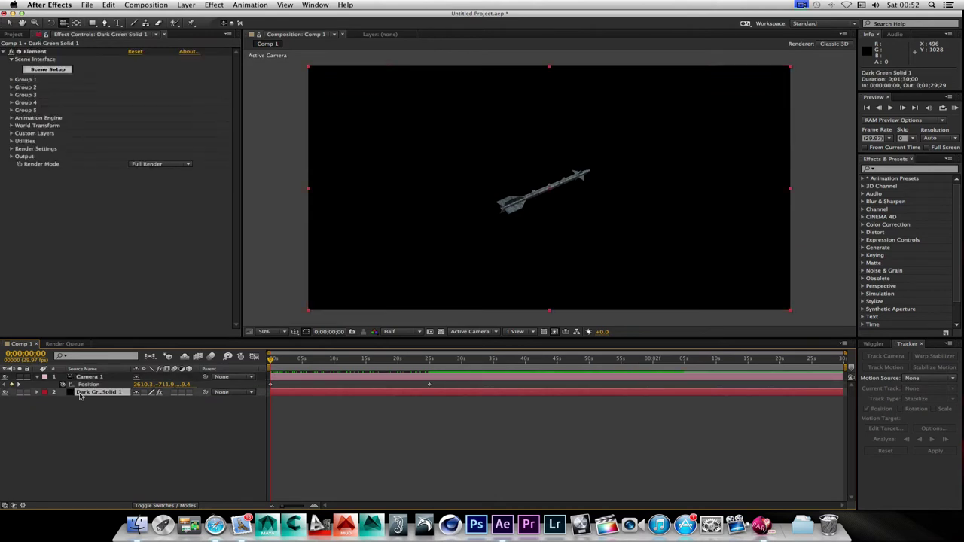
key(p)
click(62, 401)
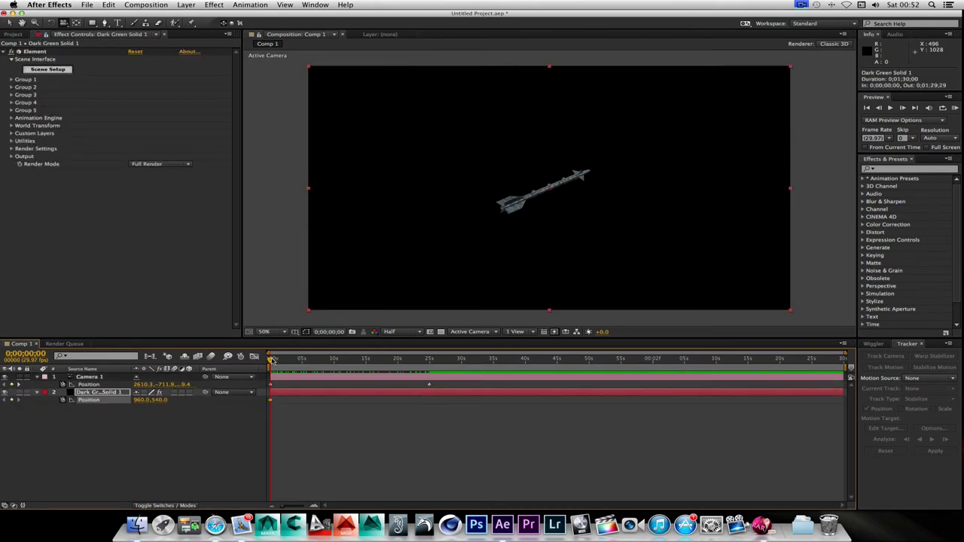
drag(272, 360, 430, 362)
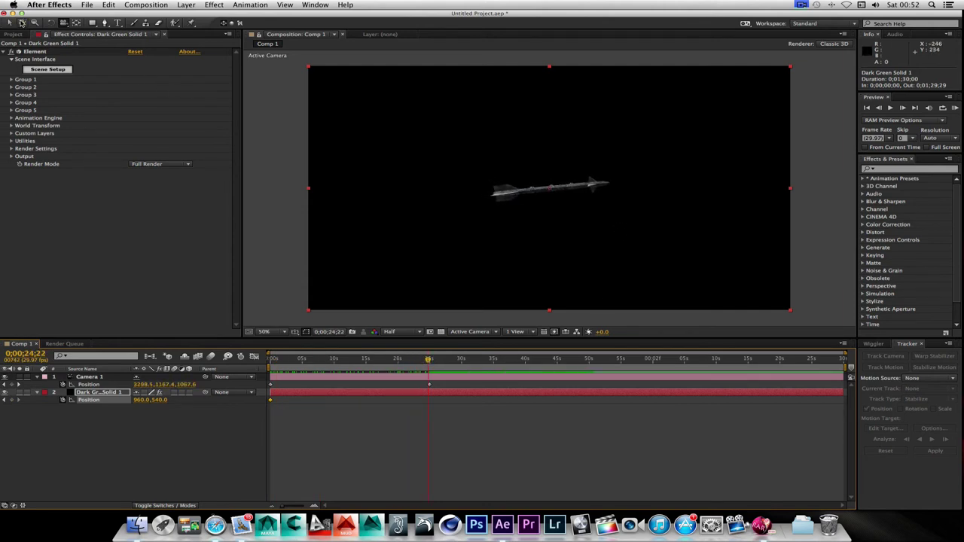
click(10, 22)
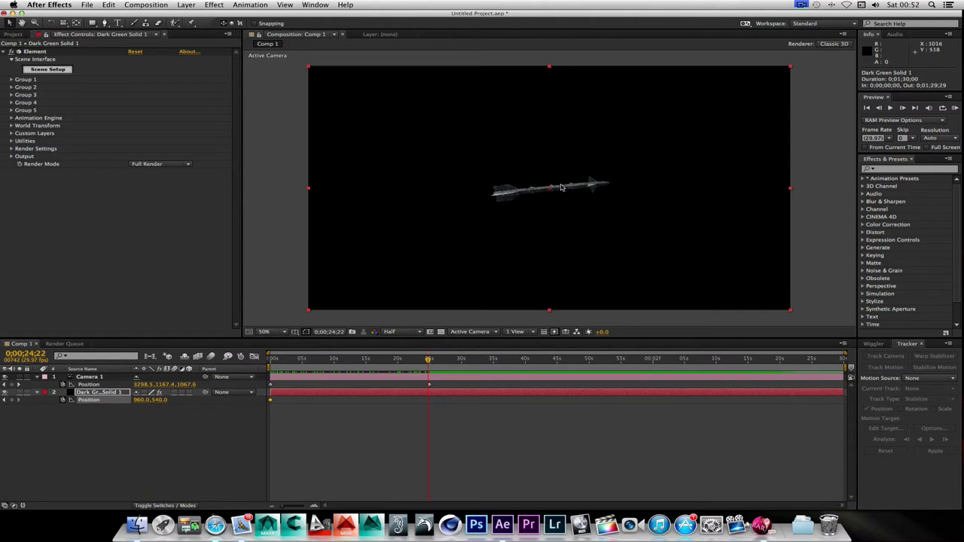
drag(550, 190, 956, 161)
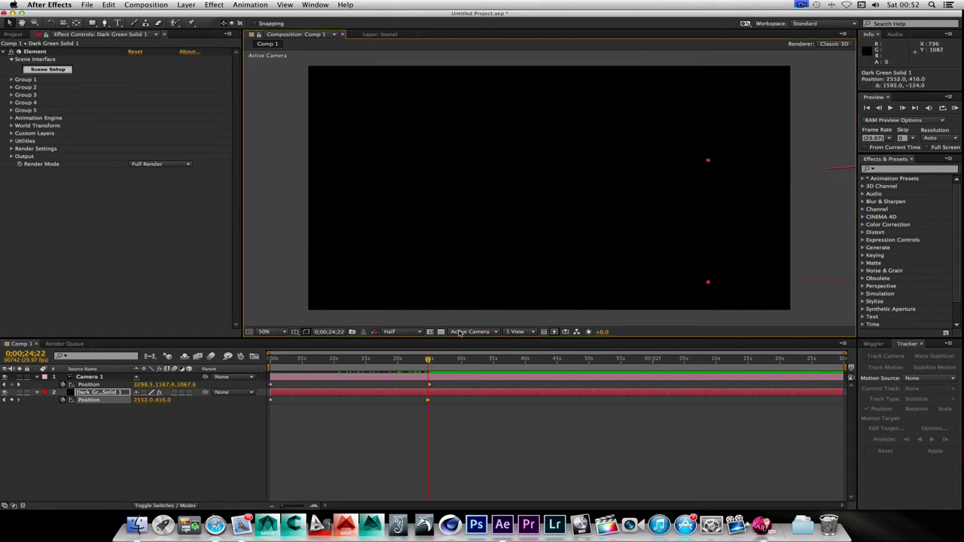
drag(428, 360, 263, 364)
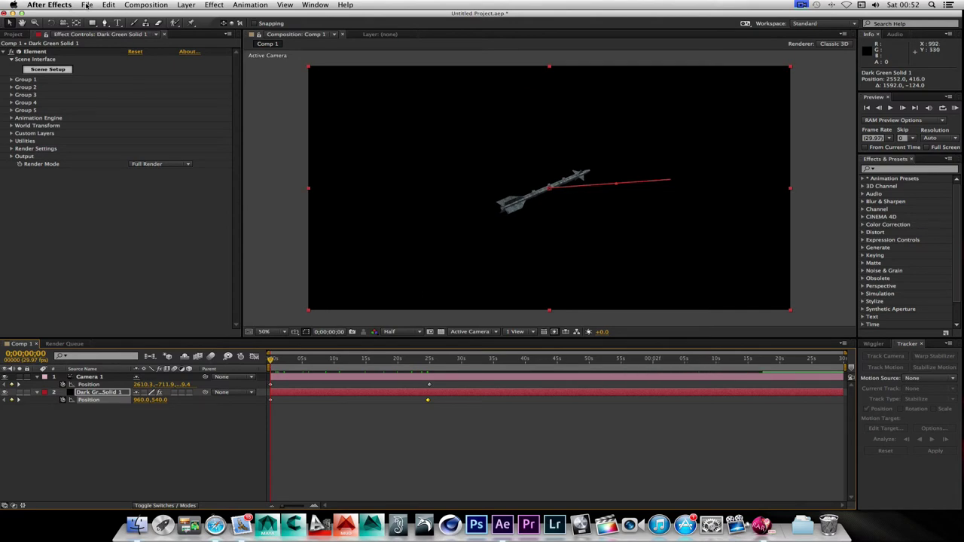
Import sky .mov from the Desktop as footage and place it in Comp 1 beneath the dark green solid.
click(87, 5)
mouse_move(136, 113)
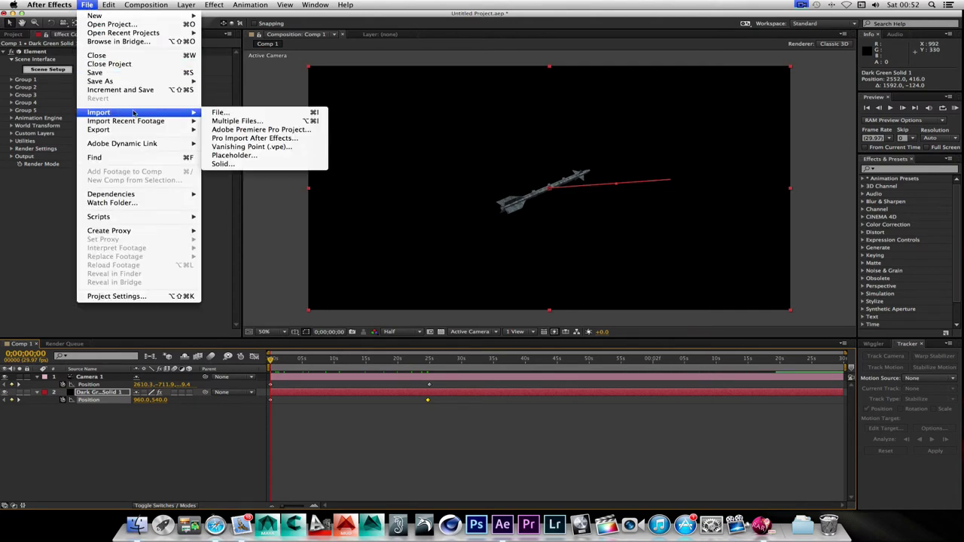
click(217, 113)
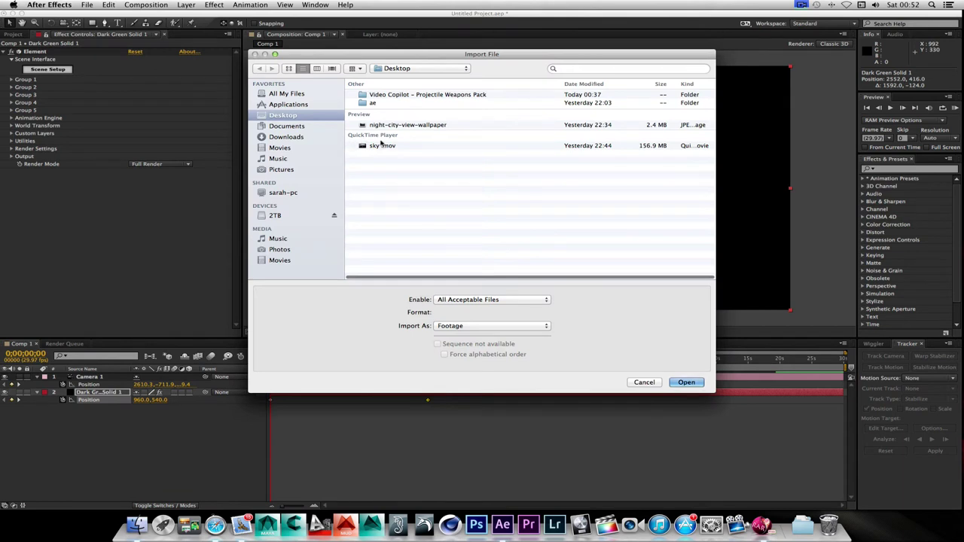
click(294, 119)
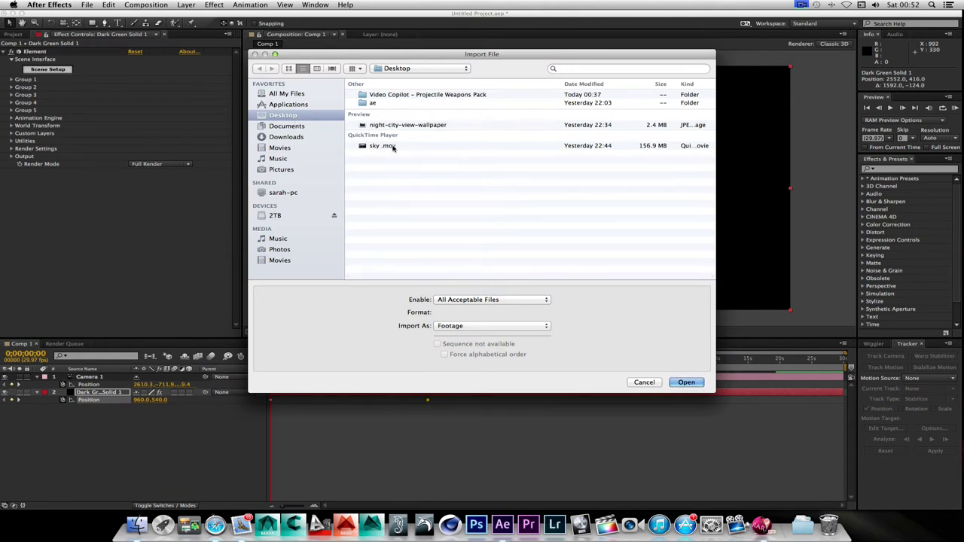
double_click(392, 146)
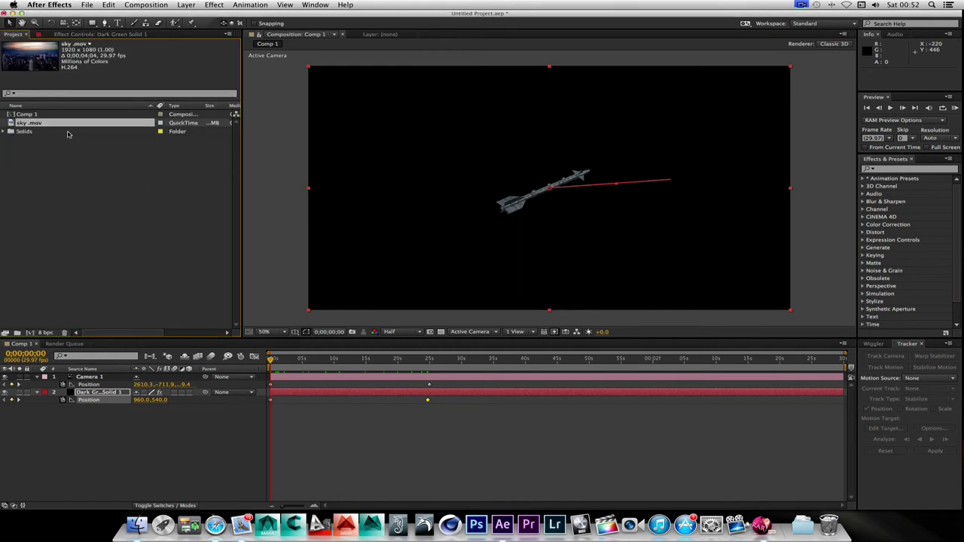
drag(35, 125, 104, 408)
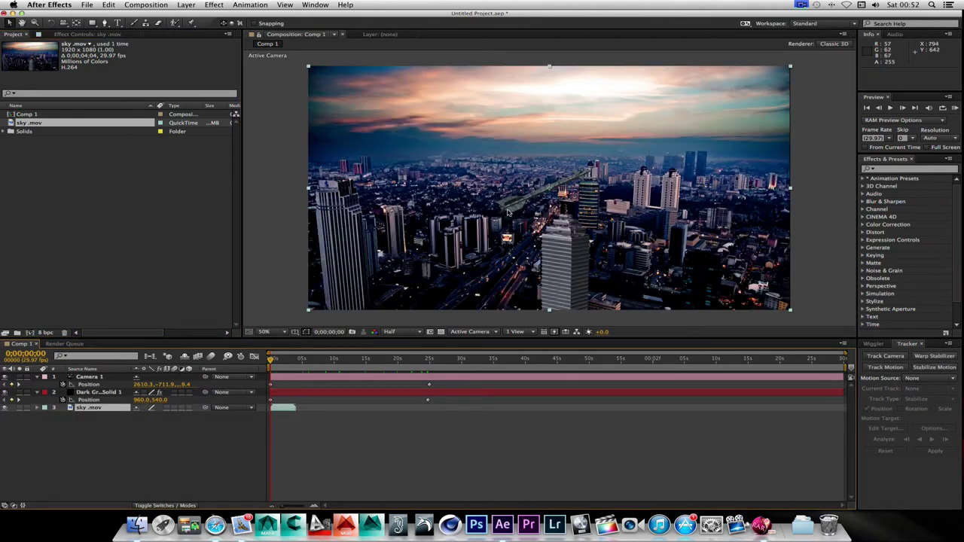
Move the dark green solid to about 478, 854 at the first frame and stretch its height to 101%.
click(97, 397)
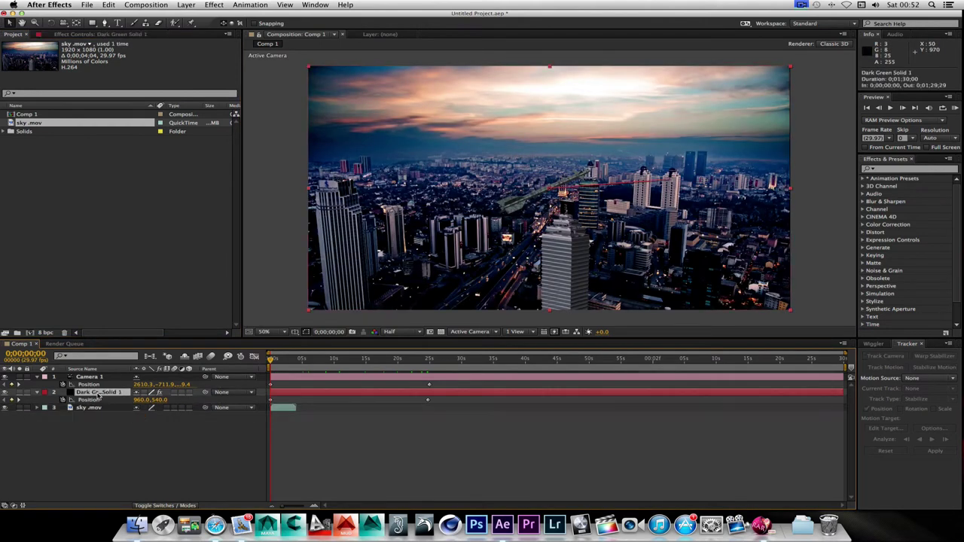
drag(514, 220, 411, 281)
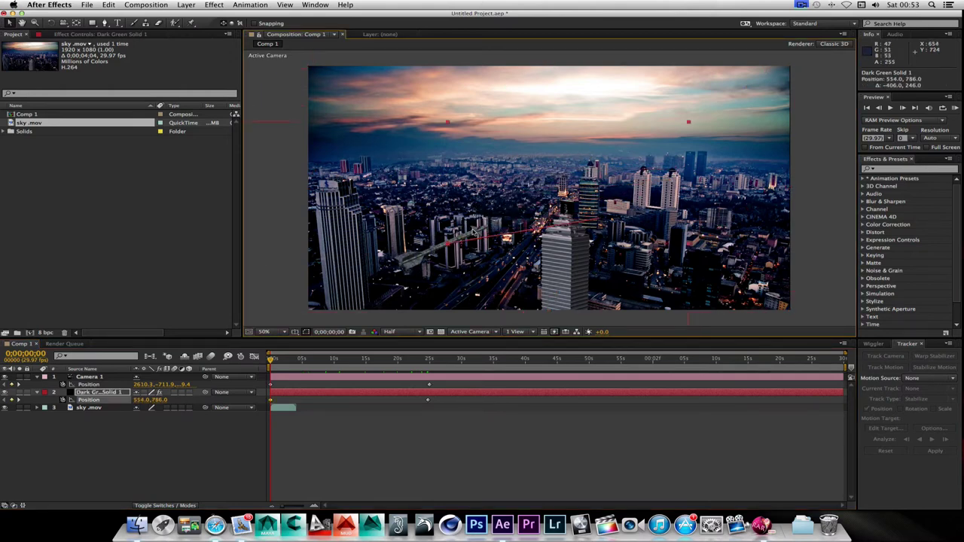
drag(469, 232, 451, 249)
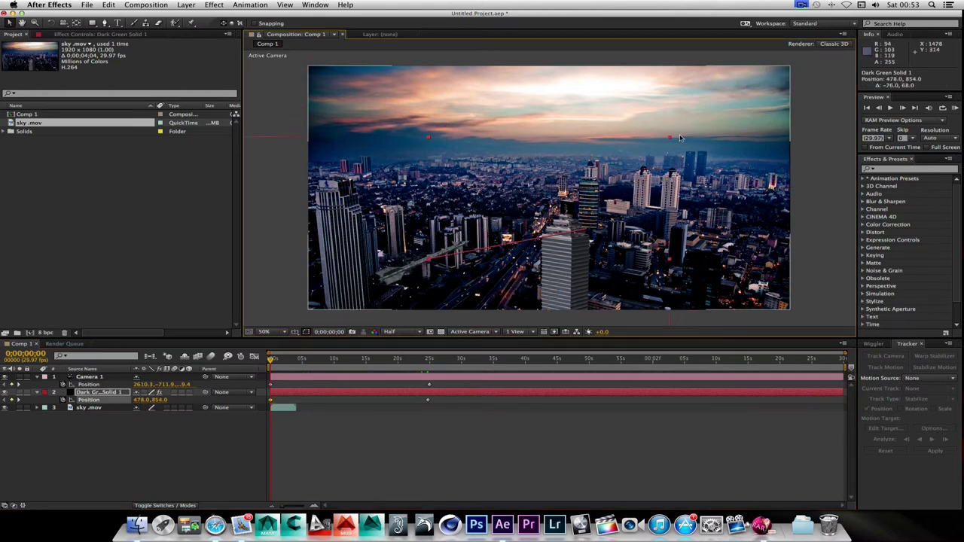
drag(669, 138, 670, 136)
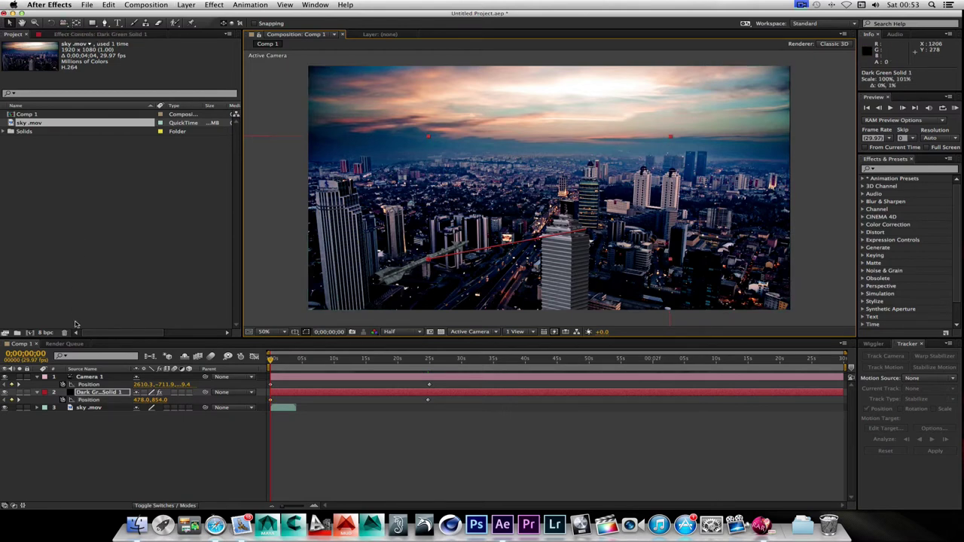
Orbit Camera 1 at the first frame to about 2917, 123, -1762 so the missile sits nearly level over the city.
click(85, 376)
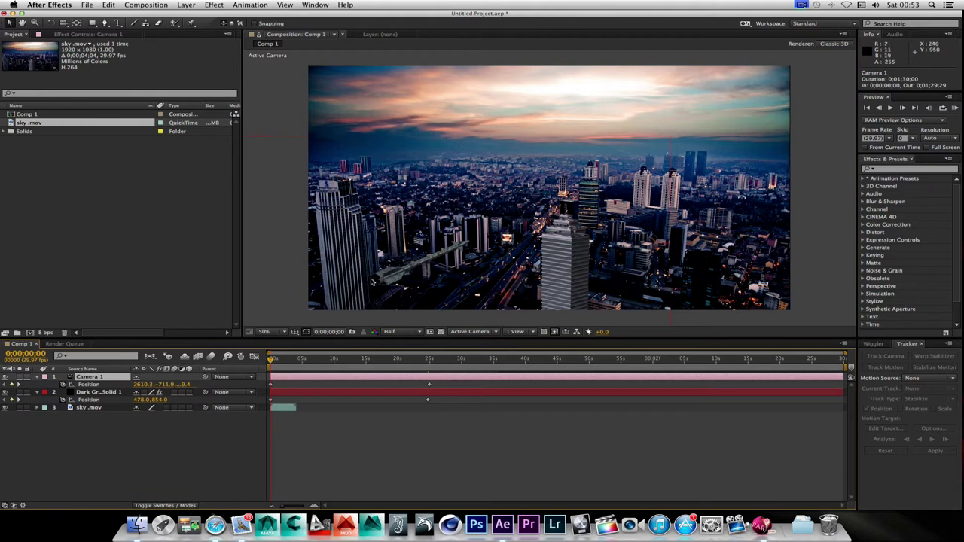
click(63, 22)
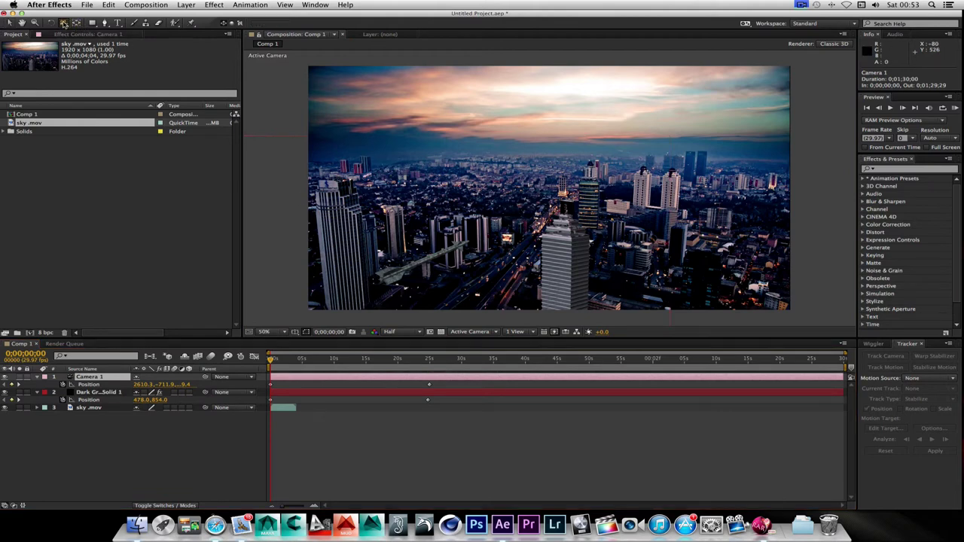
drag(541, 146, 363, 285)
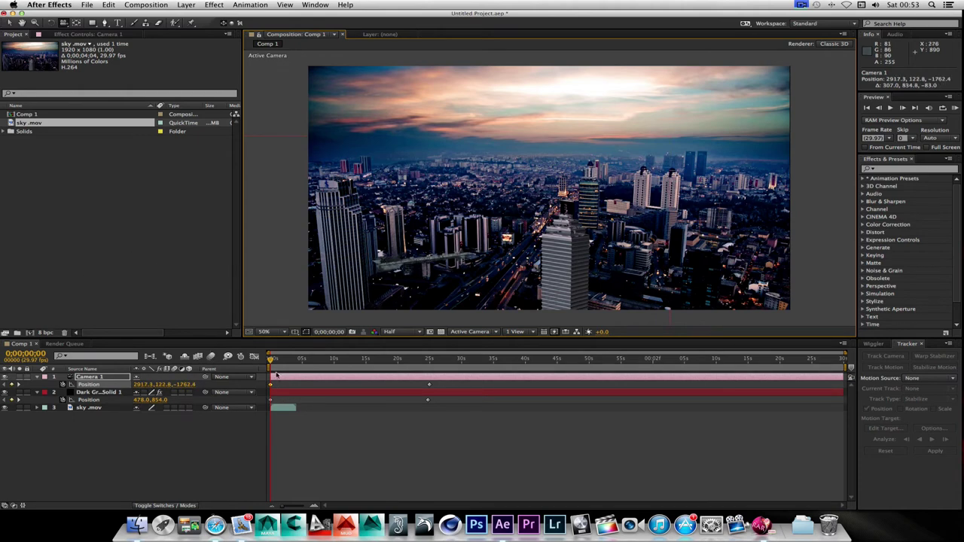
Parent the dark green solid to Camera 1 and review the opening second of the animation.
mouse_move(270, 360)
mouse_down()
mouse_move(387, 359)
mouse_move(288, 360)
mouse_up()
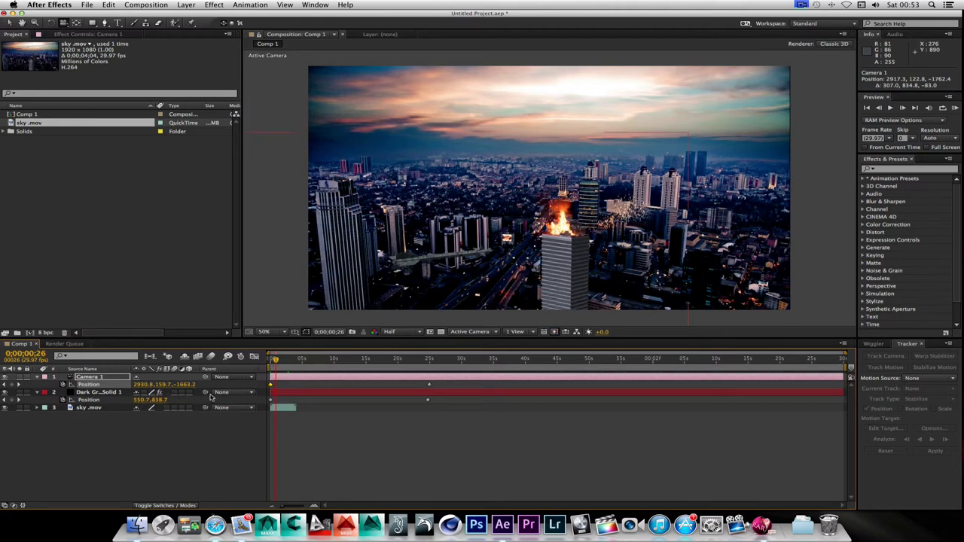
drag(205, 392, 110, 377)
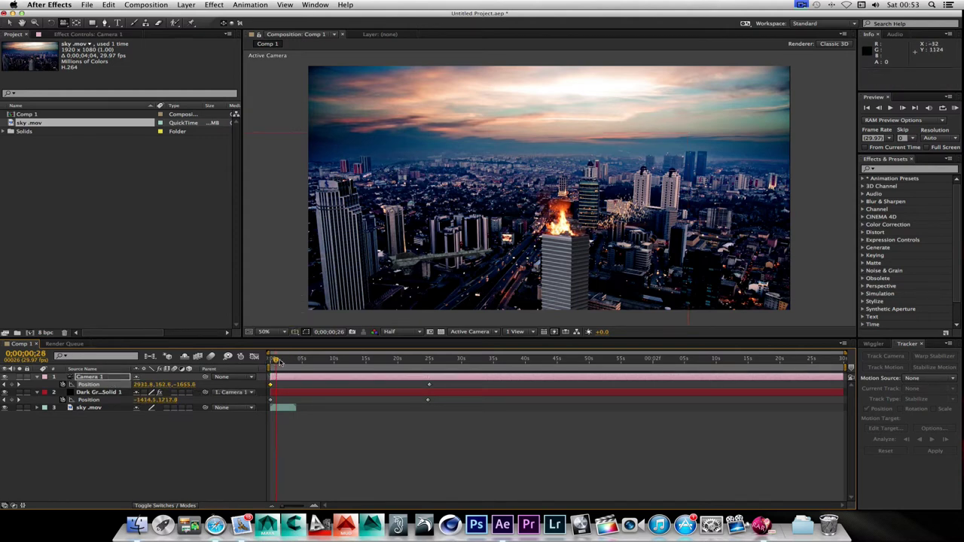
mouse_move(279, 362)
mouse_down()
mouse_move(302, 362)
mouse_move(264, 364)
mouse_up()
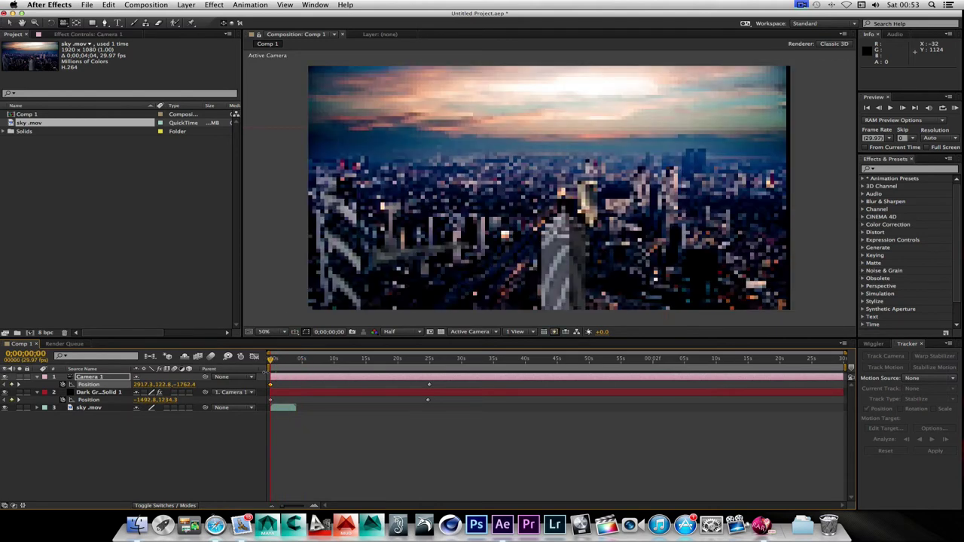
Delete the sky .mov layer from the composition after checking it around 0;00;01;03.
click(348, 406)
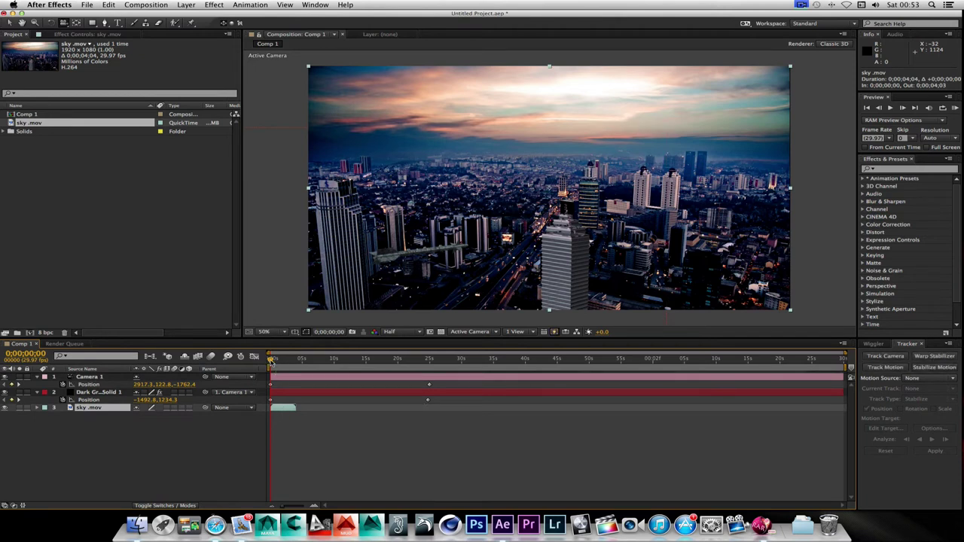
mouse_move(280, 363)
mouse_down()
mouse_move(298, 361)
mouse_move(278, 363)
mouse_up()
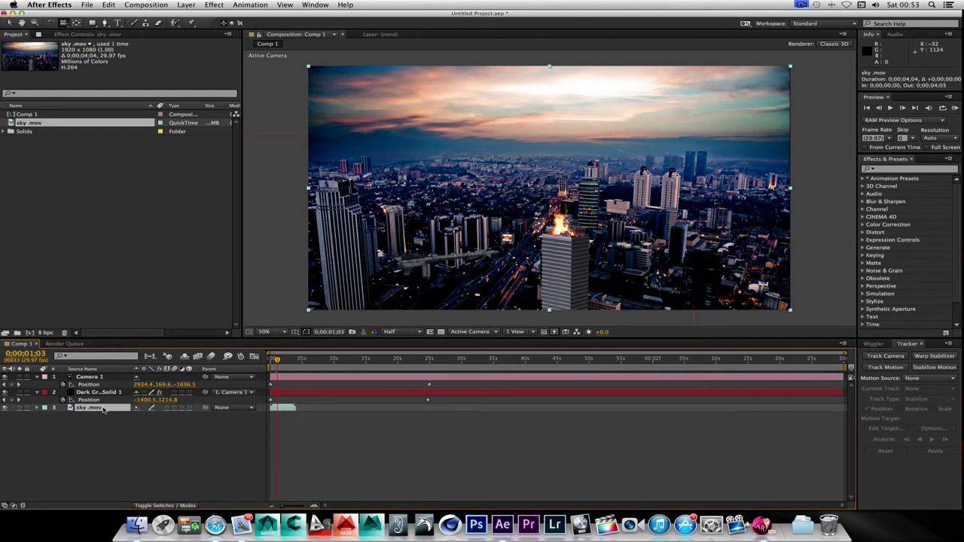
key(Delete)
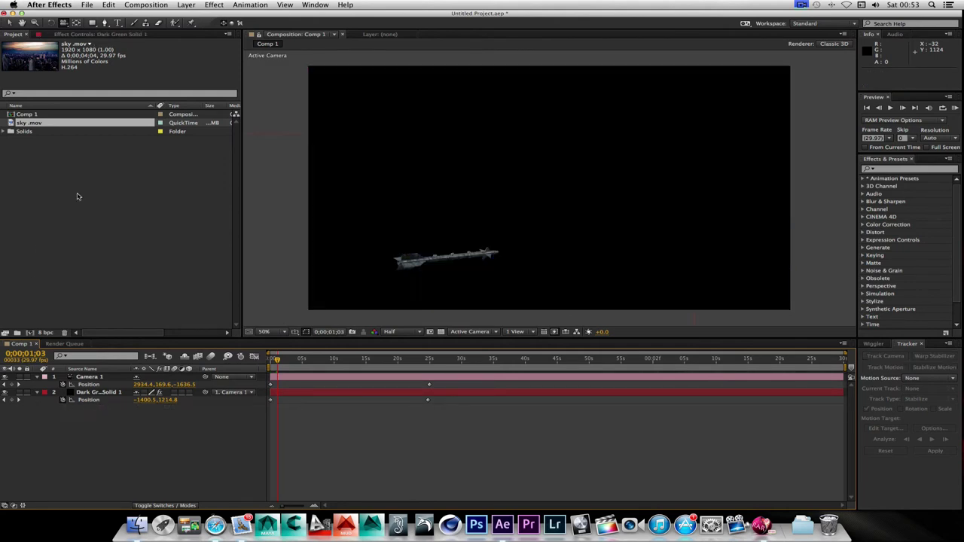
Import night-city-view-wallpaper.jpg from the Desktop and place it in Comp 1 beneath the dark green solid.
click(87, 6)
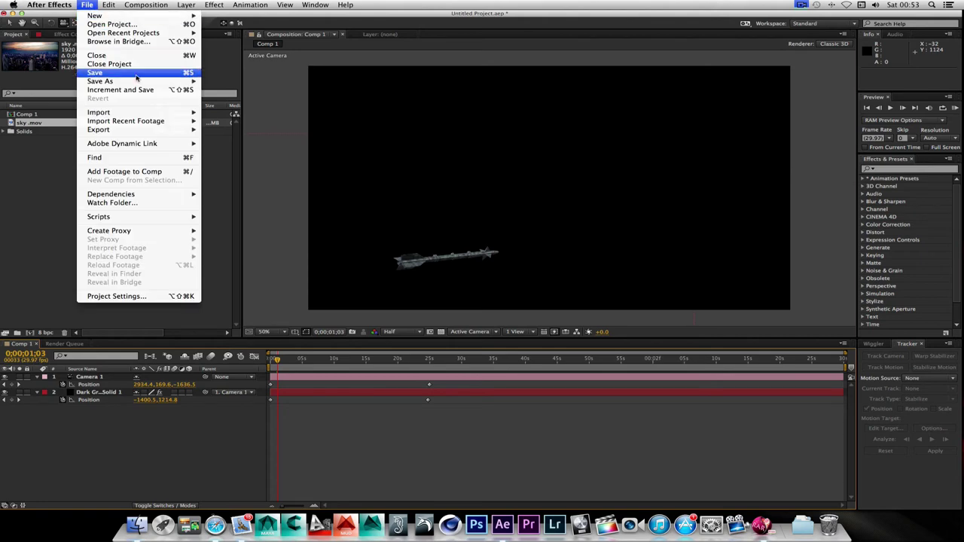
mouse_move(144, 114)
click(217, 114)
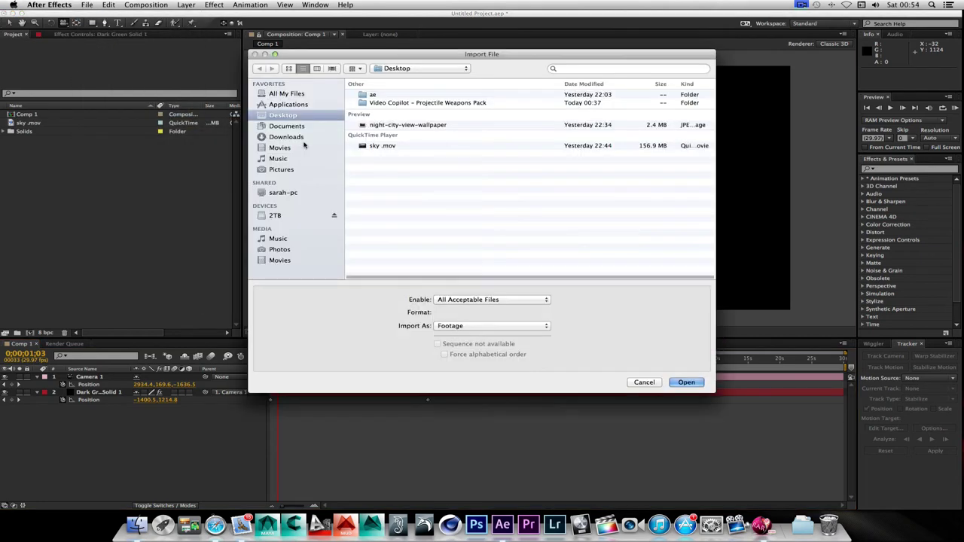
click(398, 125)
double_click(397, 125)
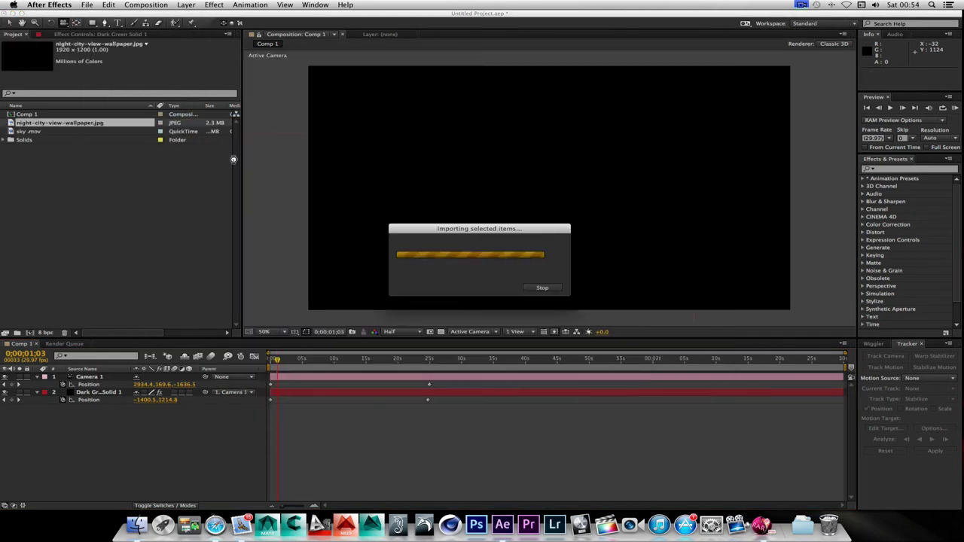
drag(60, 122, 158, 411)
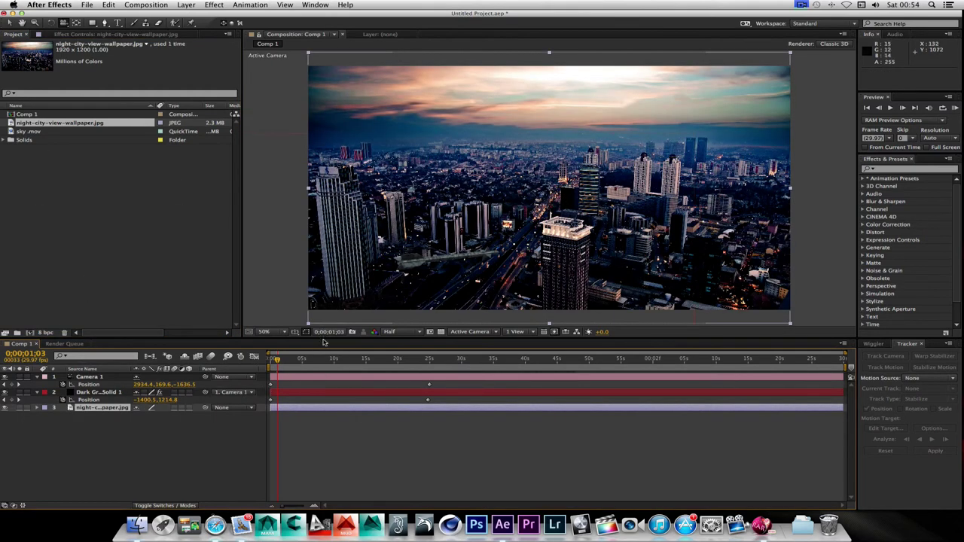
Return to the first frame and delete the dark green solid's second position keyframe.
drag(276, 361, 226, 356)
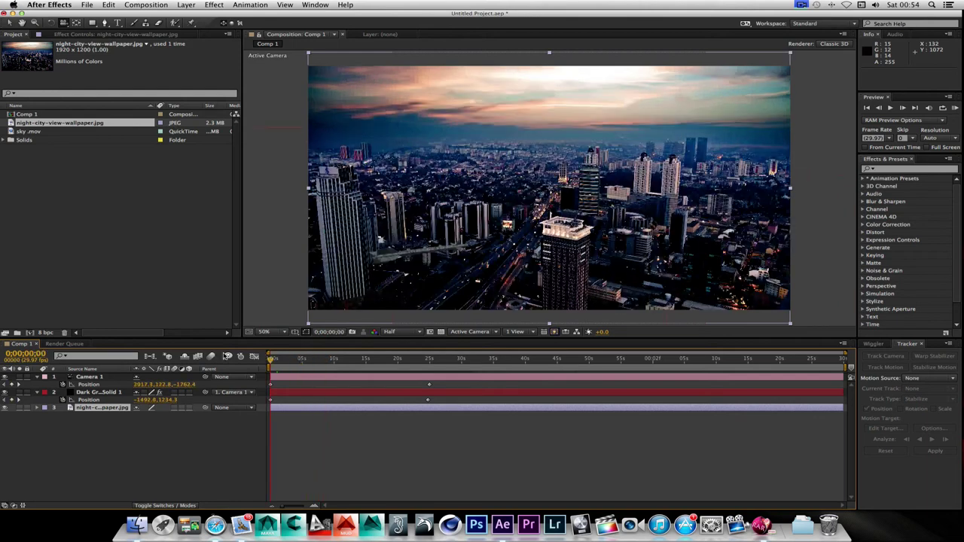
click(427, 403)
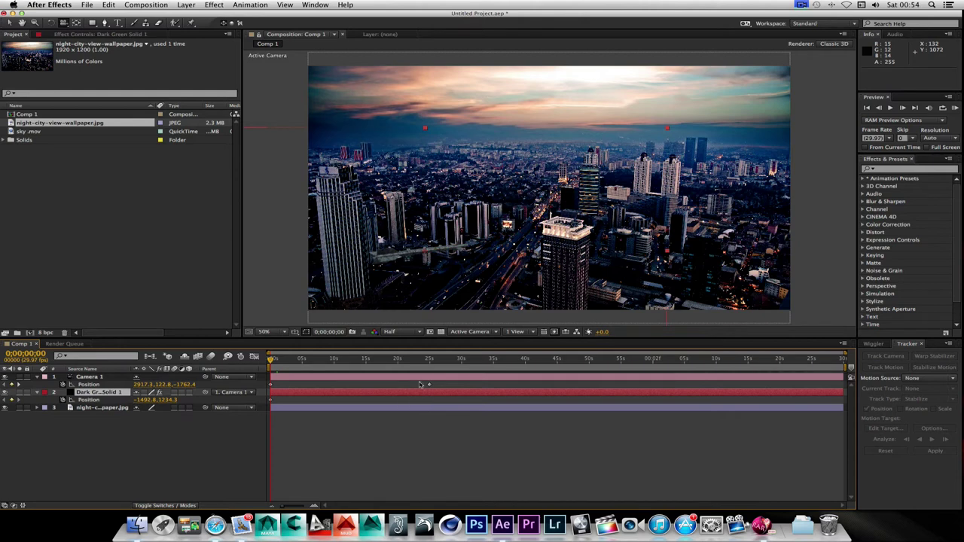
Delete both of Camera 1's position keyframes and the dark green solid's remaining position keyframe.
click(430, 385)
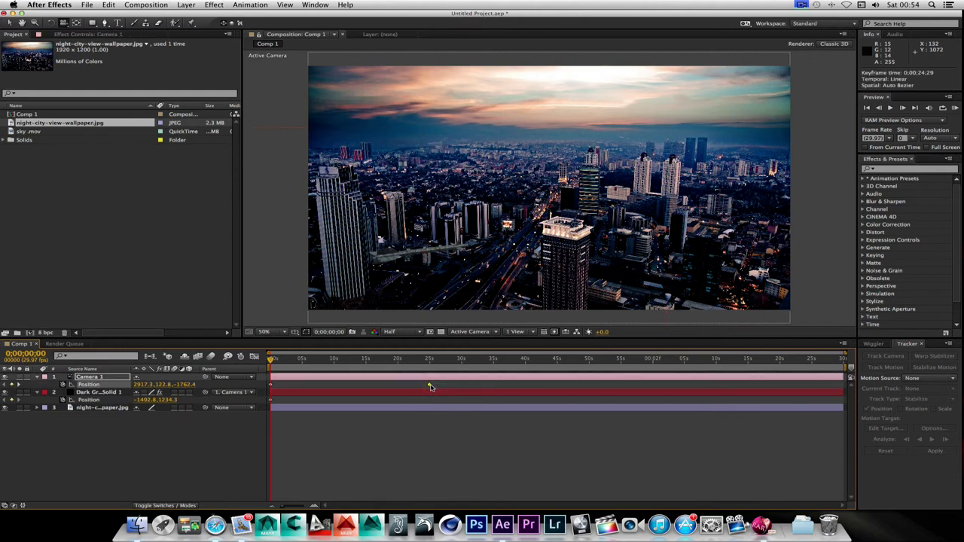
click(430, 386)
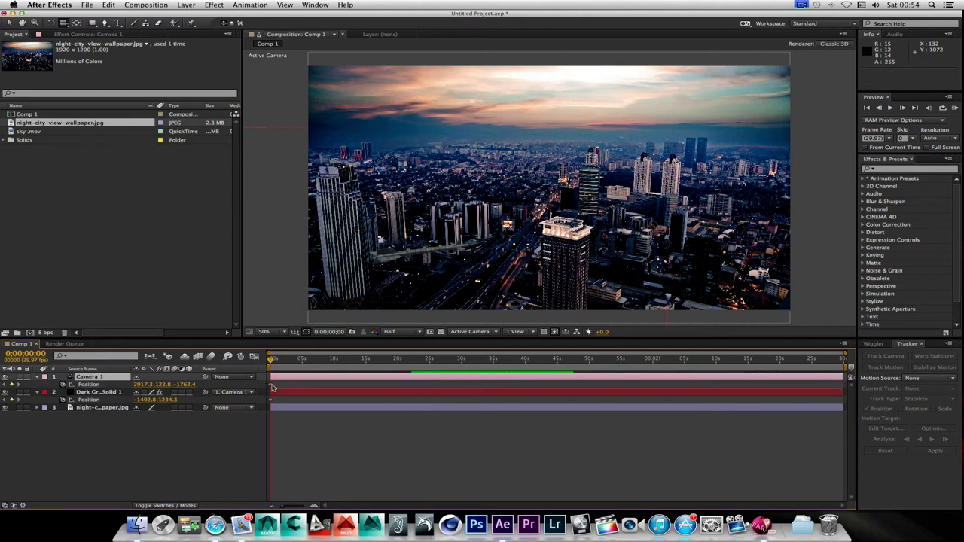
click(272, 386)
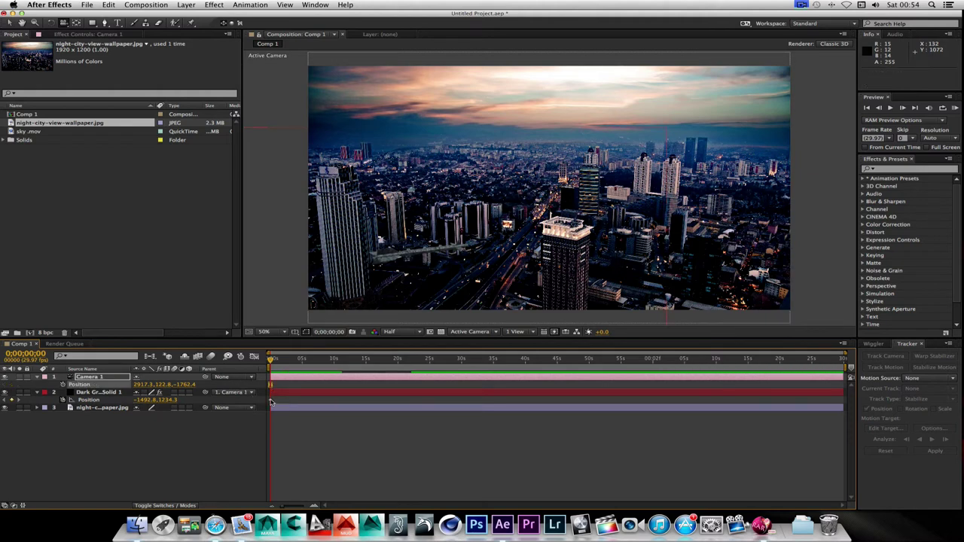
click(271, 400)
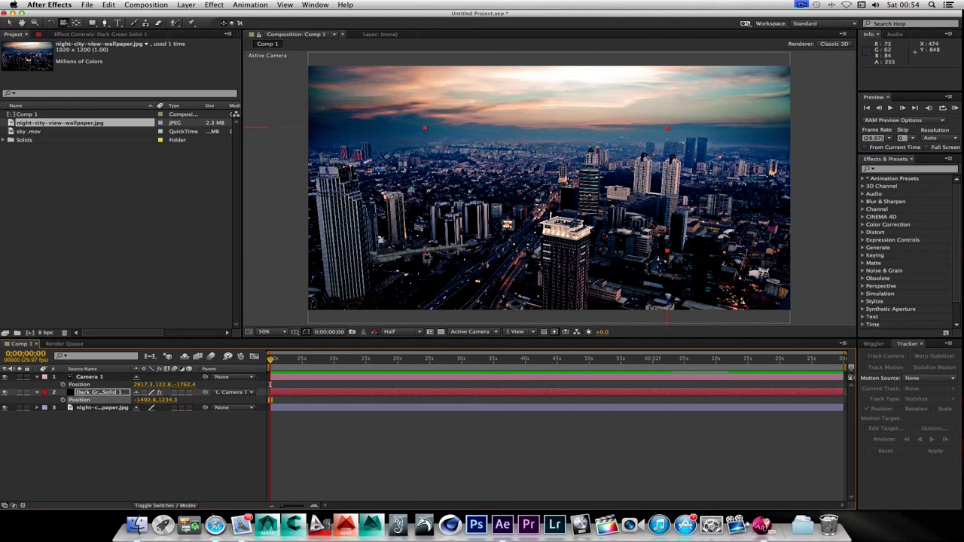
Move Camera 1 to about 2512.2, 168.9, -2136.4 and reposition the dark green solid at about -1230.8, 1306.3.
drag(422, 259, 382, 257)
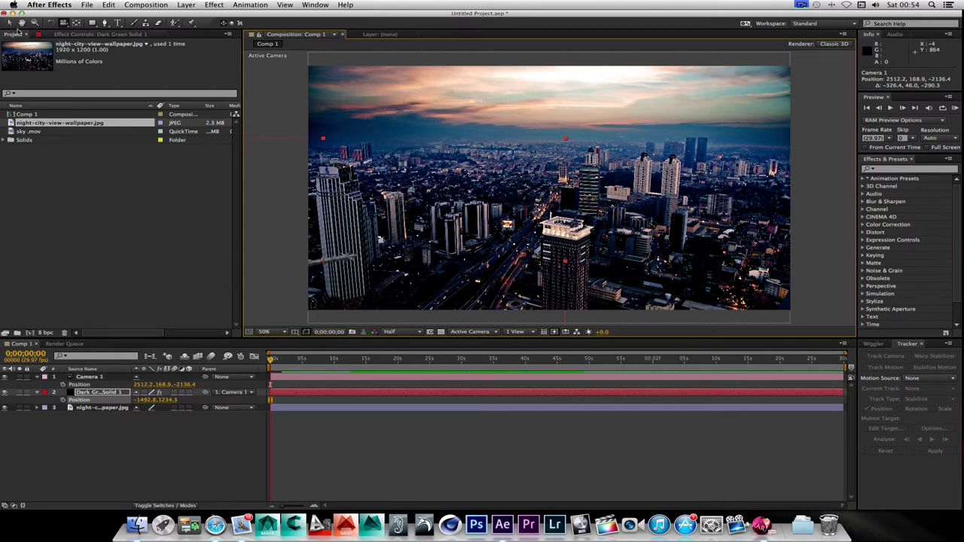
click(9, 23)
drag(336, 271, 380, 285)
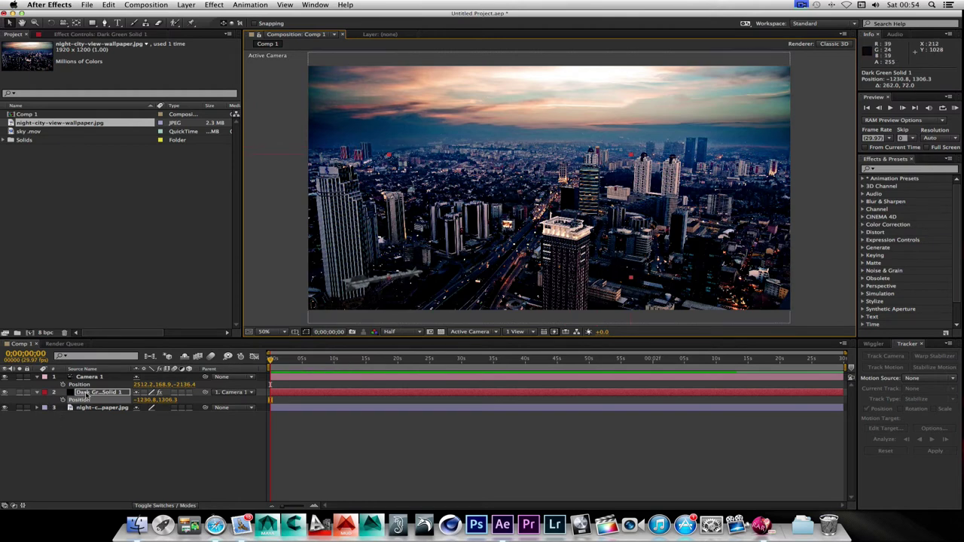
Animate the dark green solid's position with a keyframe on the first frame and a second one at 0;00;20;14 with the missile moved along its flight path.
click(86, 394)
key(p)
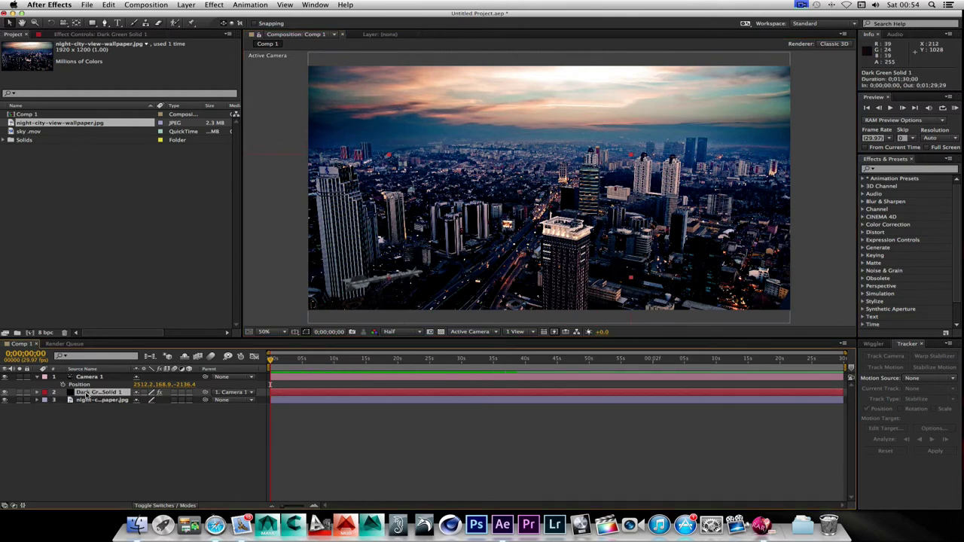
key(p)
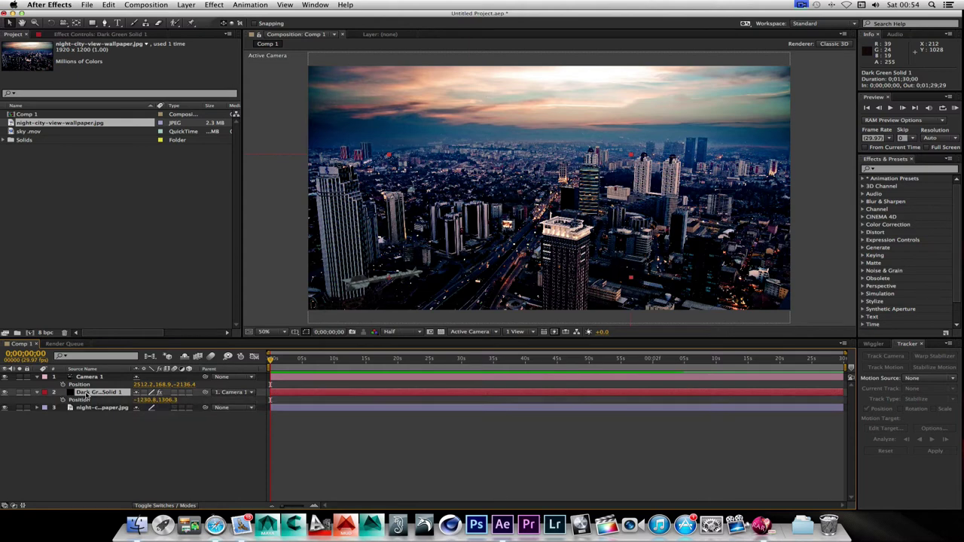
click(63, 399)
drag(274, 363, 401, 362)
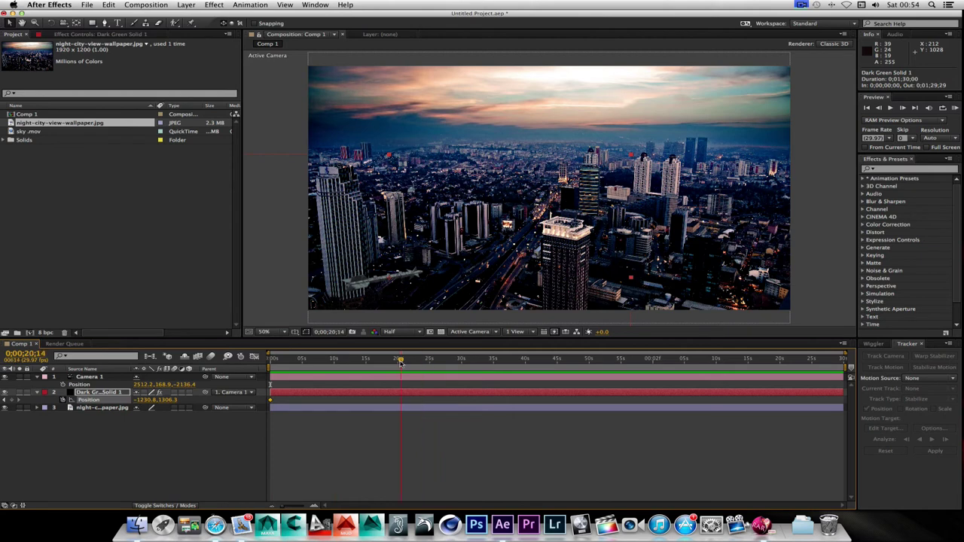
drag(373, 290, 450, 273)
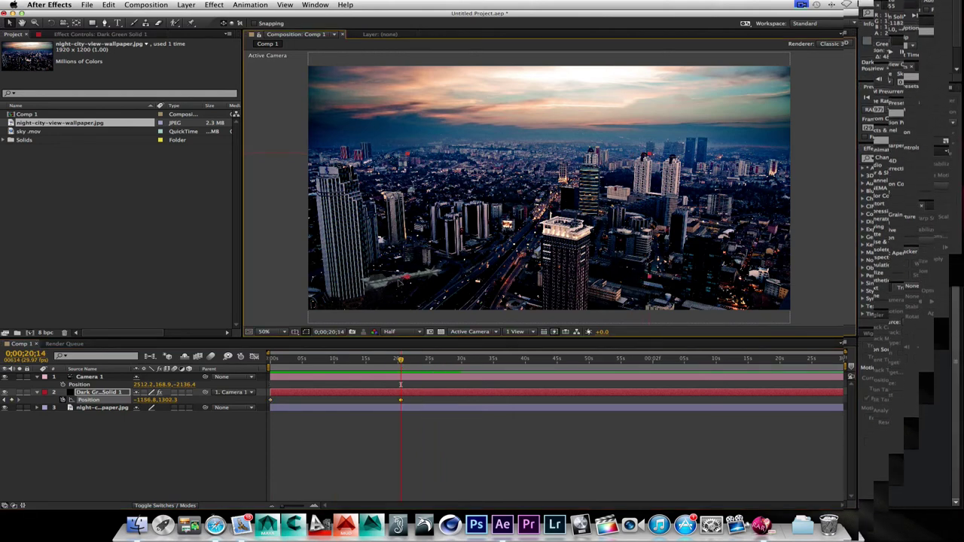
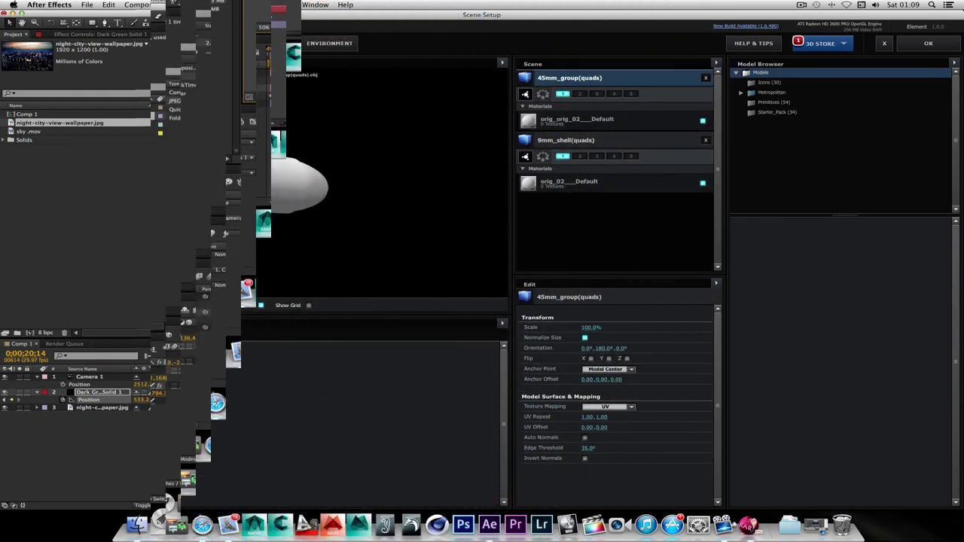
Inspect the bullet model, then import 45mm_handgun(quad).obj from Projectiles_Weapons_3D into the Element scene and orbit around the handgun.
drag(302, 226, 295, 220)
drag(295, 220, 290, 215)
drag(291, 216, 199, 210)
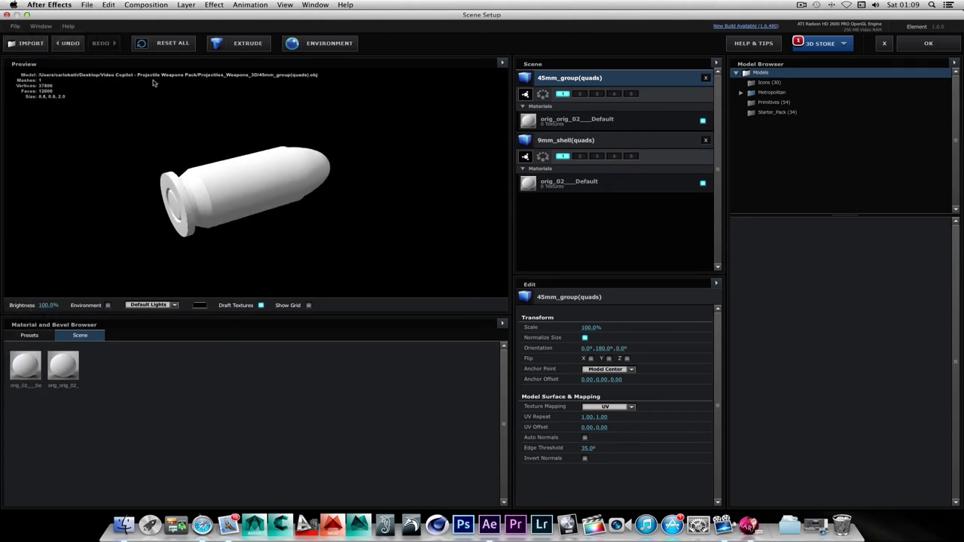
click(31, 44)
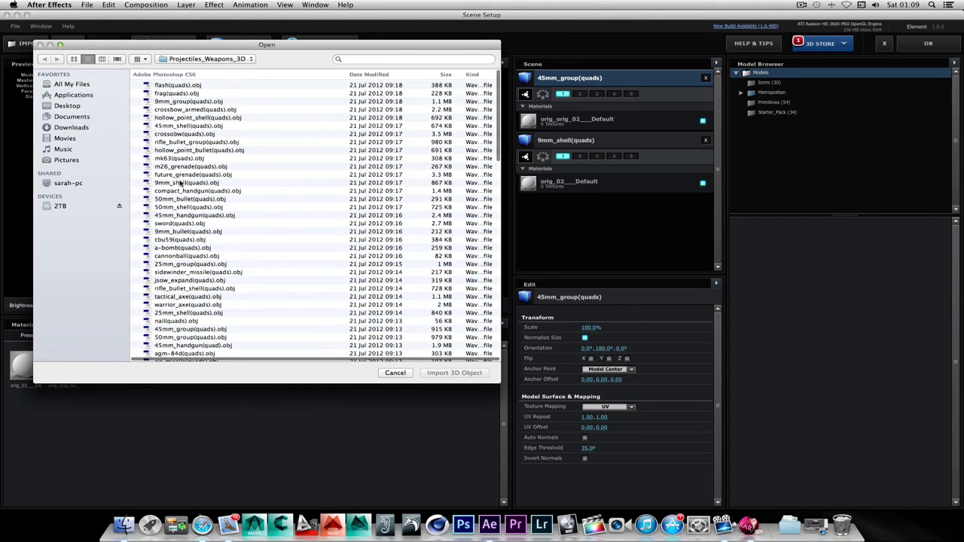
scroll(189, 292, down, 3)
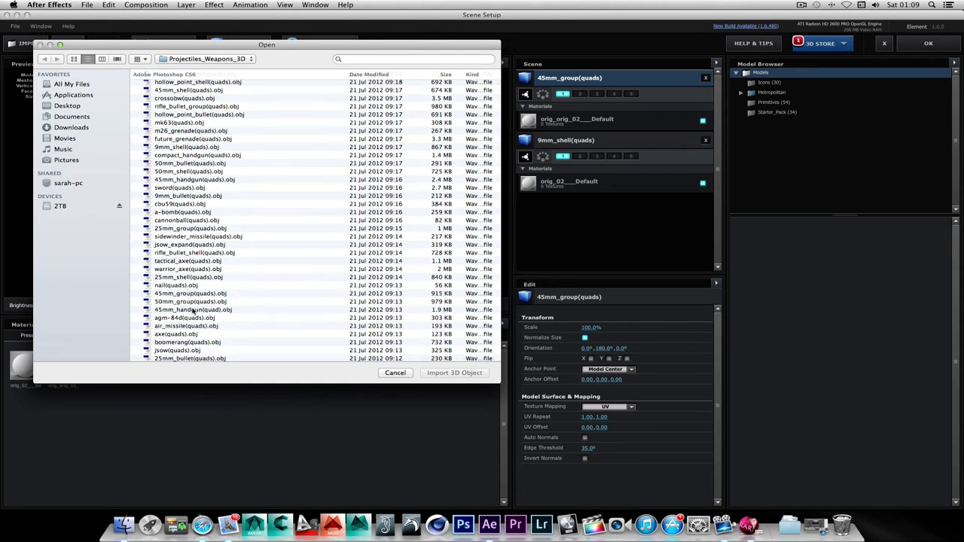
double_click(193, 310)
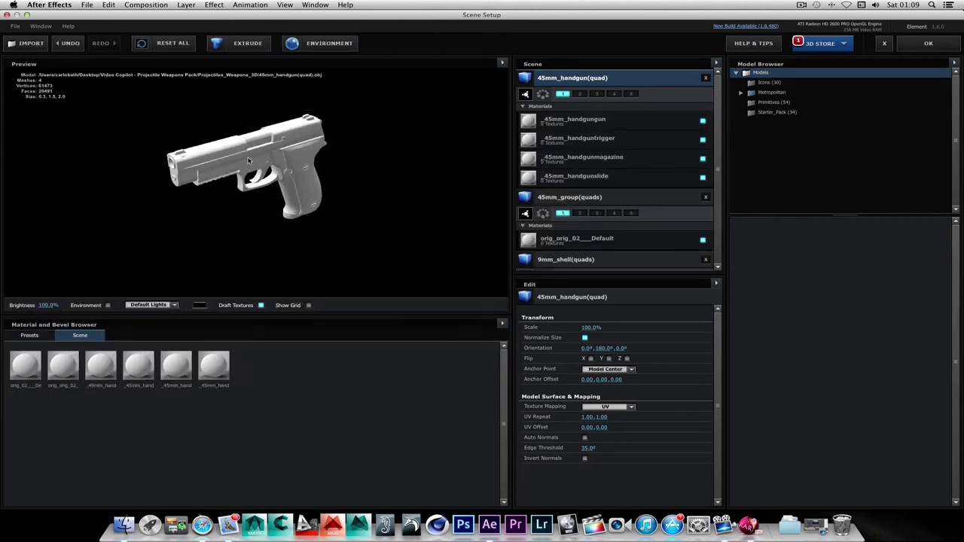
drag(248, 159, 212, 167)
Apply the black_metal preset from the Pro_Shaders Metal materials to the handgun model.
click(29, 335)
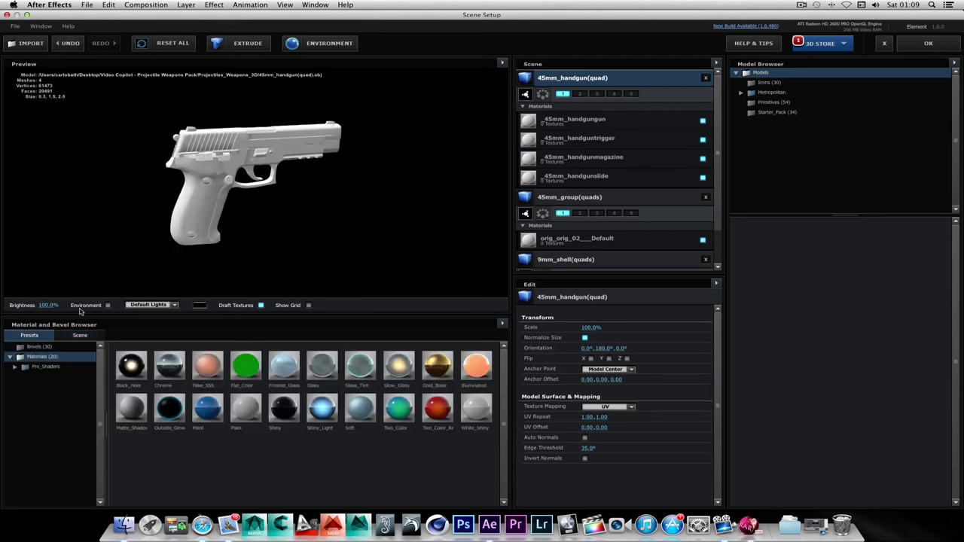
click(50, 367)
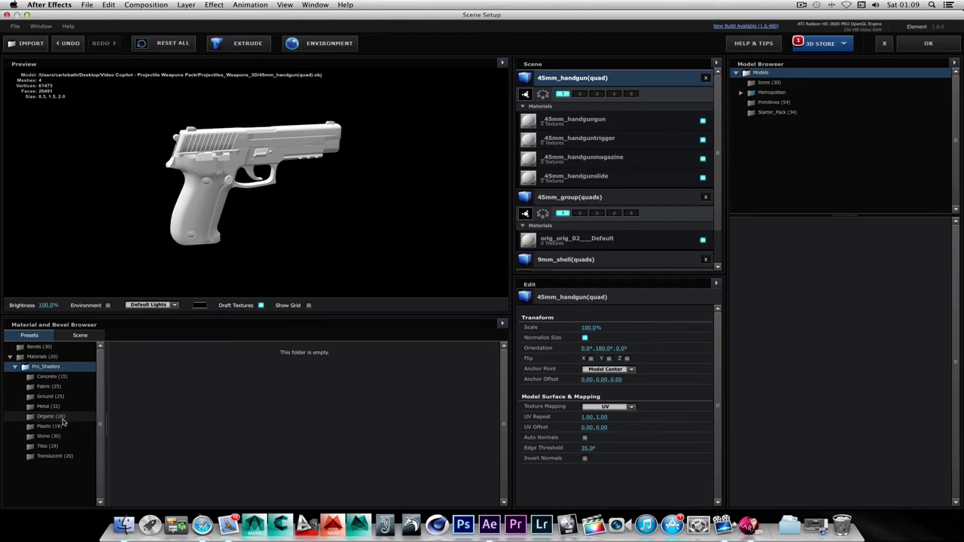
click(48, 406)
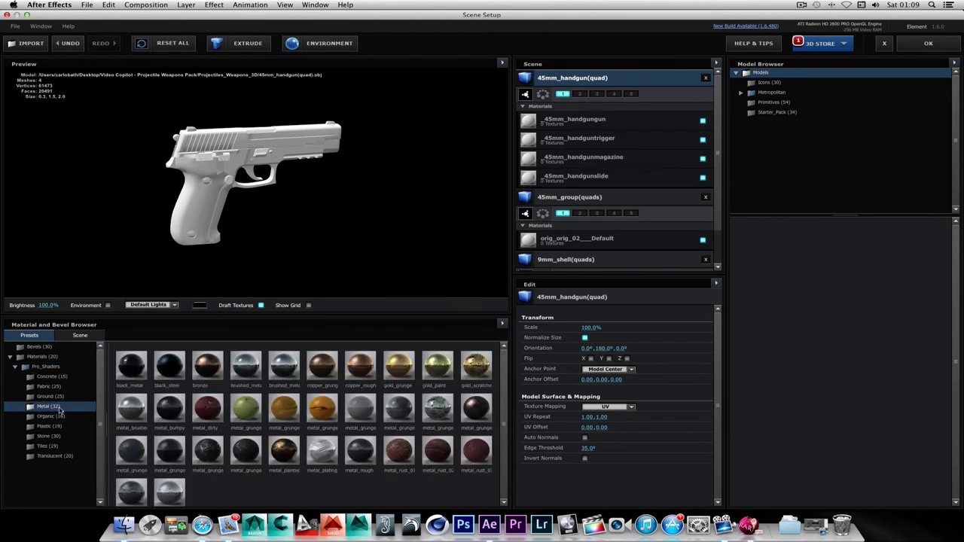
drag(131, 365, 131, 263)
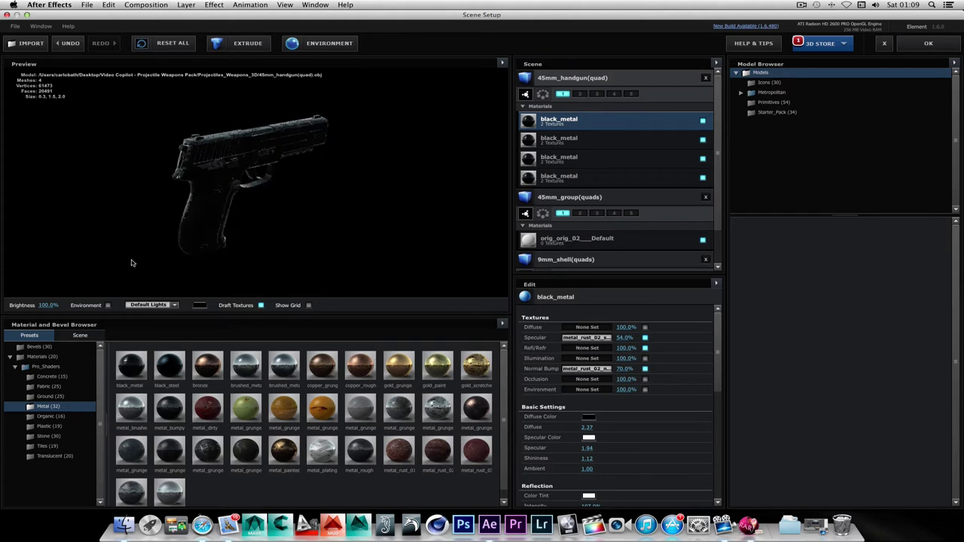
Light the handgun preview with the Cinema preset and accept the Element scene.
click(174, 305)
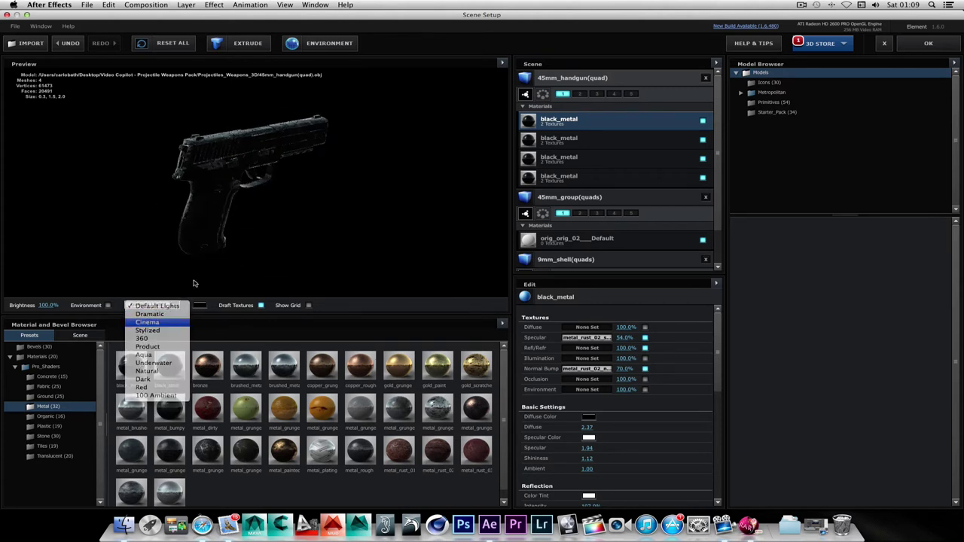
click(150, 320)
drag(192, 232, 186, 221)
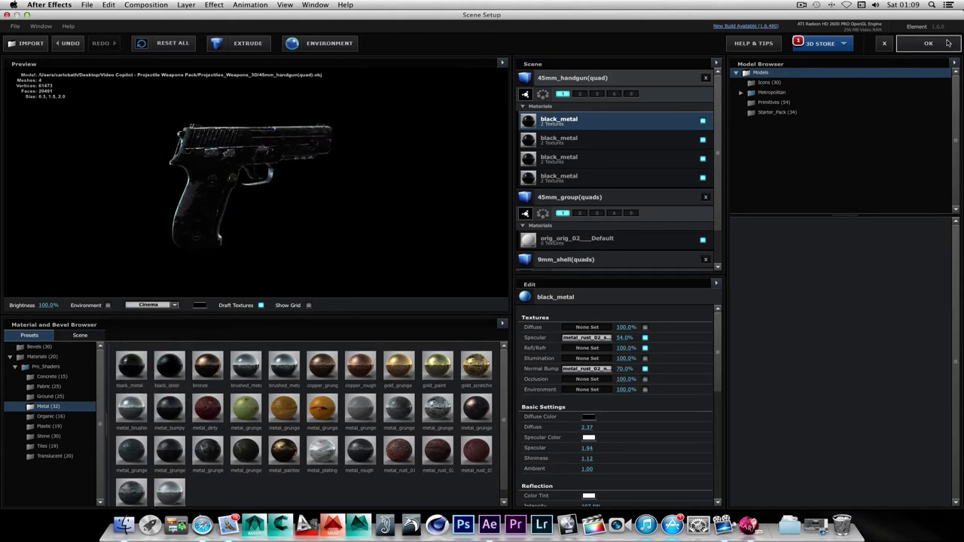
click(927, 44)
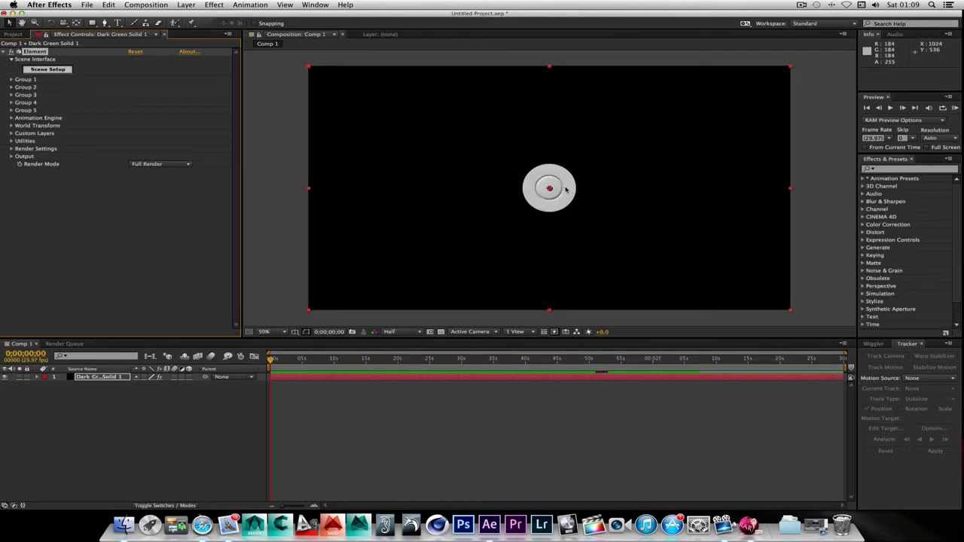
Delete the dark green solid from Comp 1 and create Comp 2 with the HDTV 1080 29.97 preset and a 0;01;30;00 duration.
mouse_move(566, 189)
mouse_down()
mouse_move(533, 204)
mouse_move(582, 191)
mouse_up()
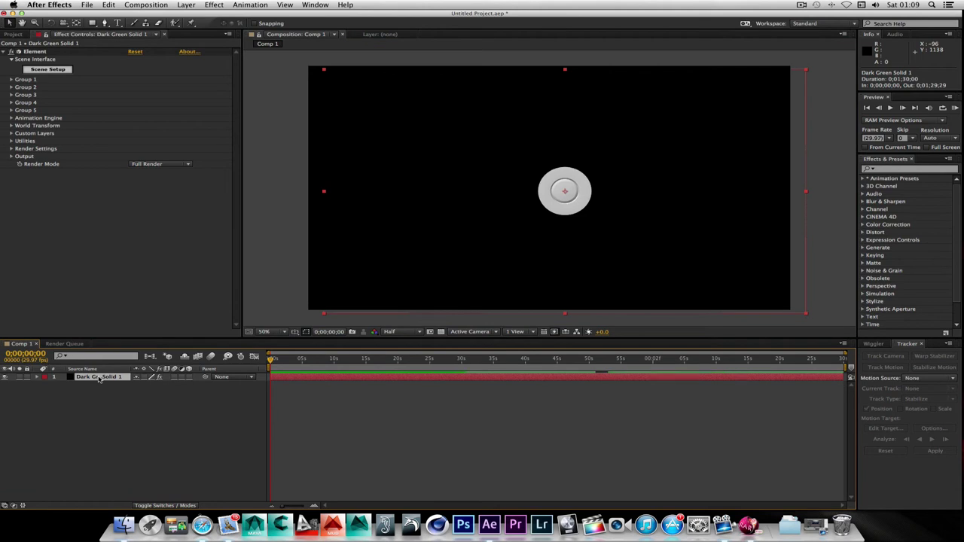
key(Delete)
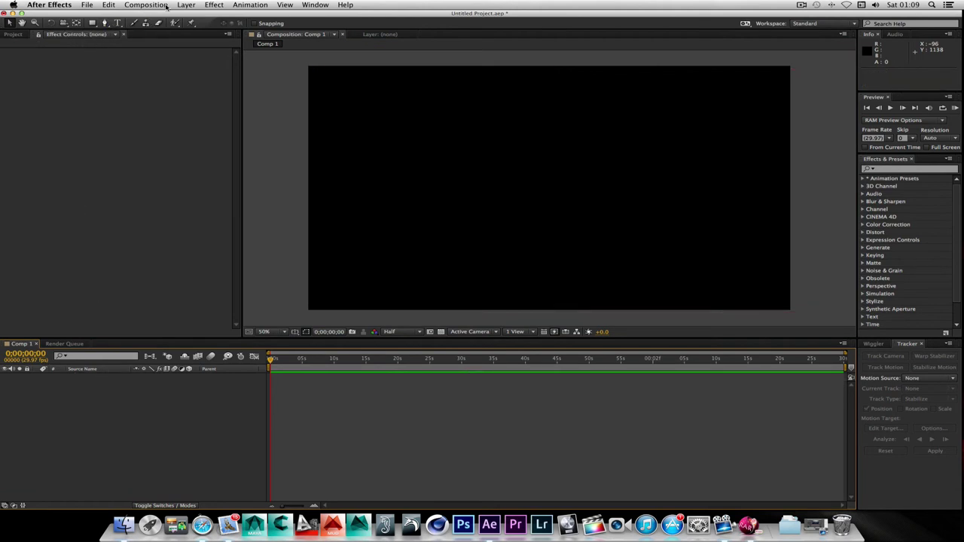
click(214, 5)
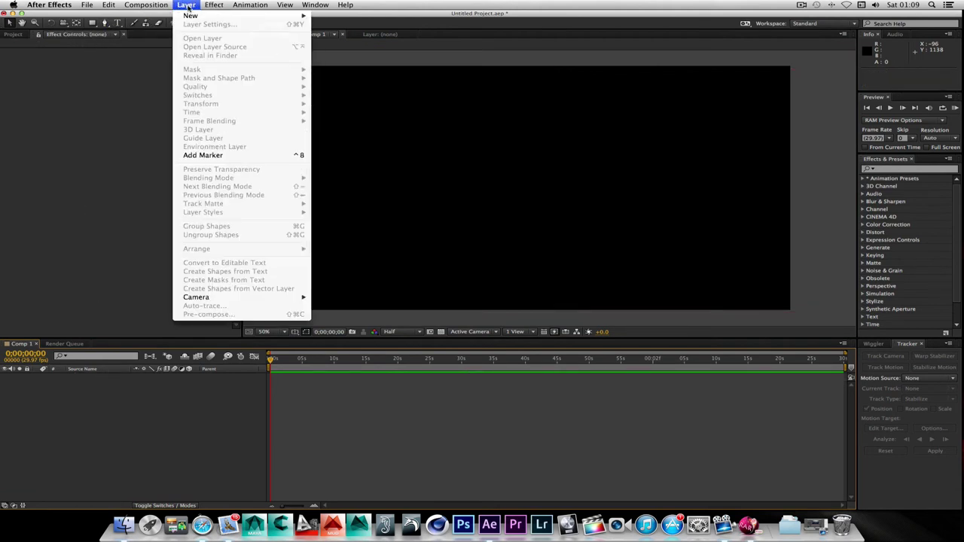
click(159, 16)
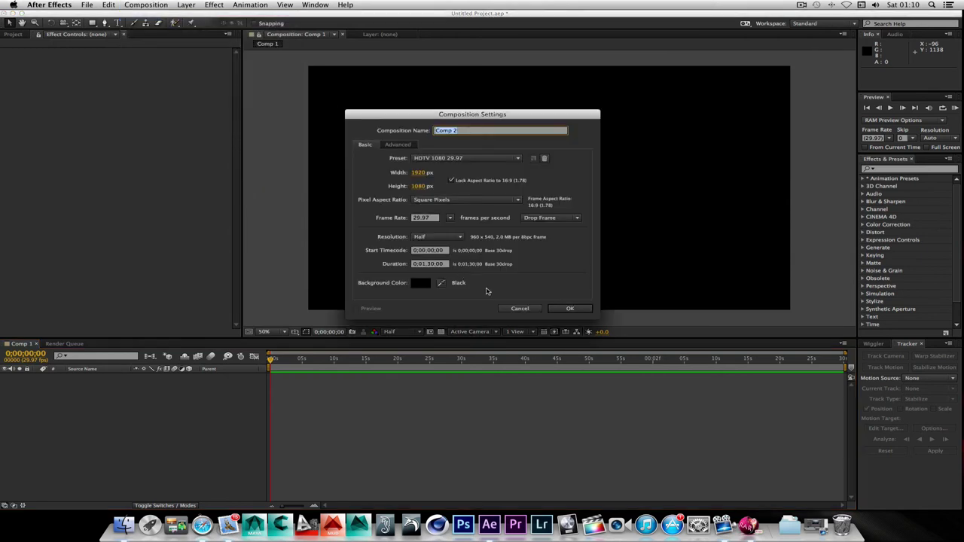
click(566, 308)
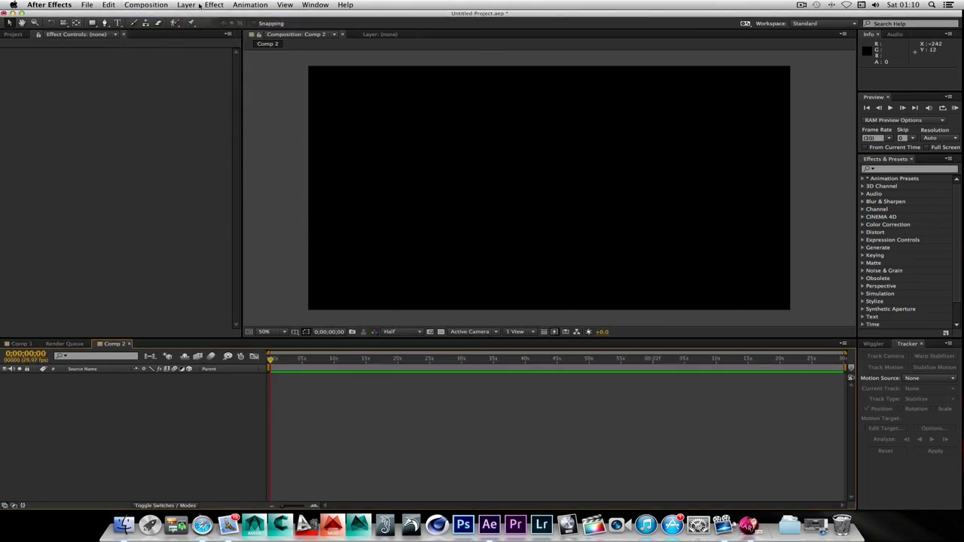
Add a new 1920 x 1080 px solid named Dark Green Solid 2 to Comp 2.
click(215, 6)
click(167, 120)
right_click(108, 405)
mouse_move(218, 412)
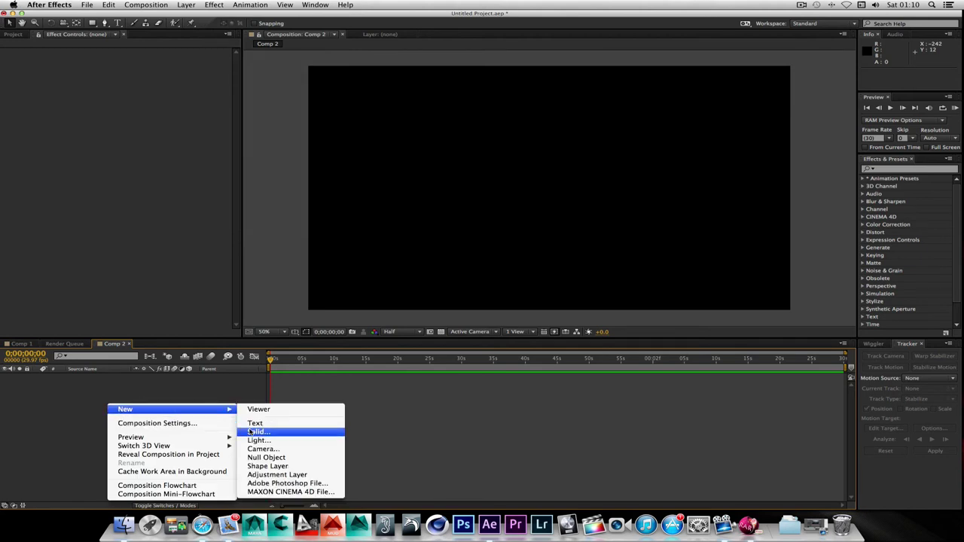
click(250, 428)
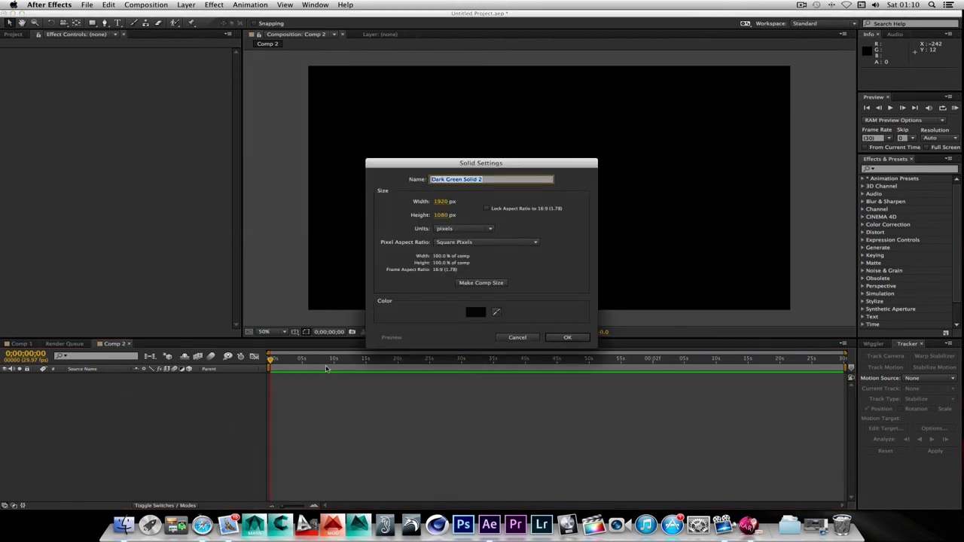
click(570, 337)
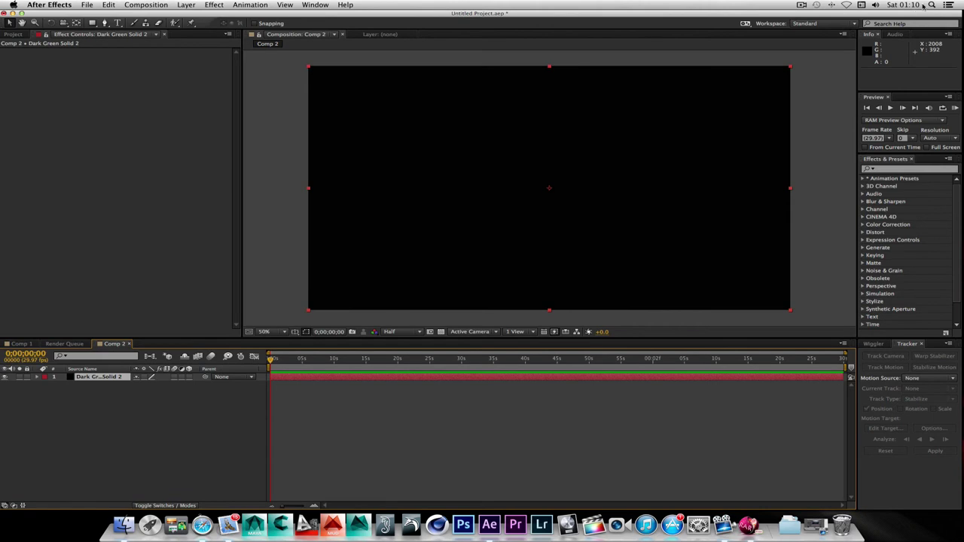
Apply the Video Copilot Element effect to the new solid and open its Scene Setup.
click(108, 379)
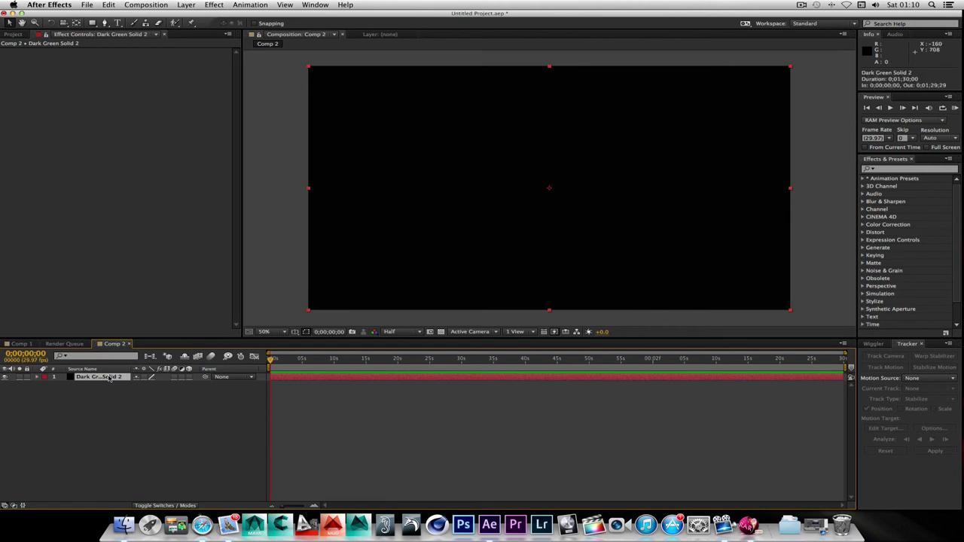
right_click(109, 379)
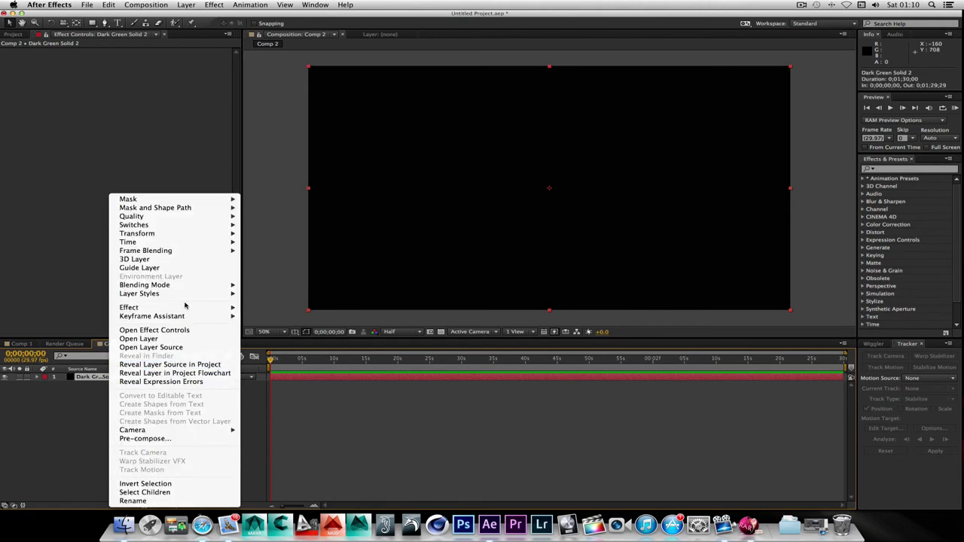
mouse_move(186, 310)
mouse_move(336, 501)
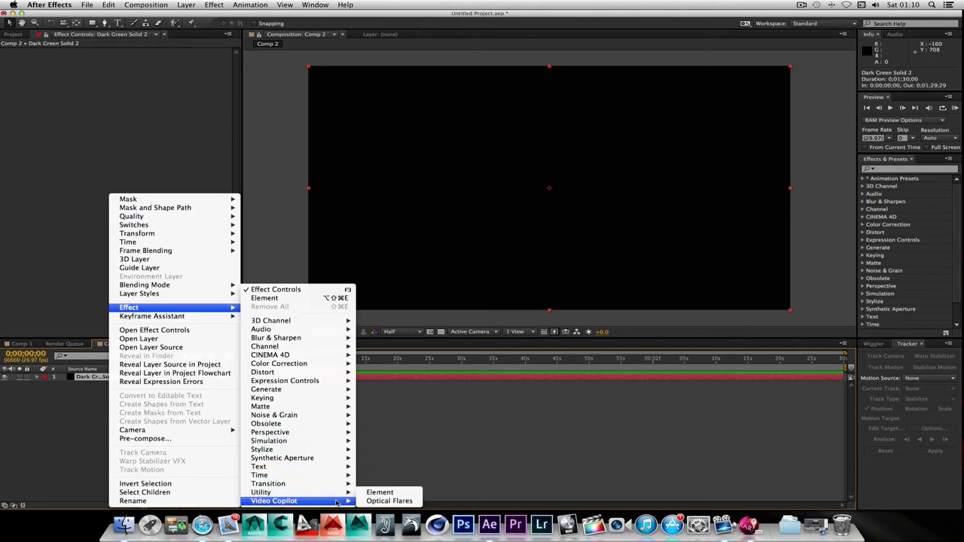
click(376, 493)
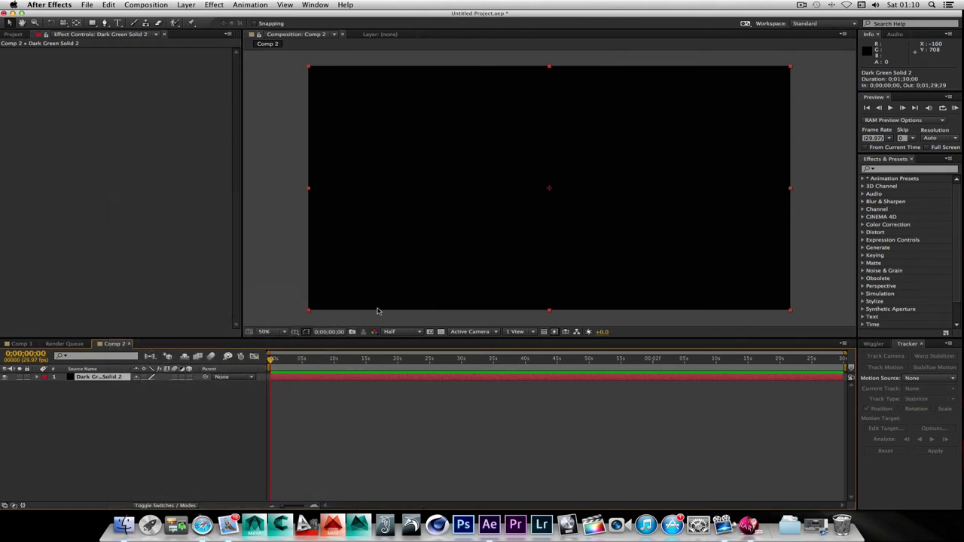
click(48, 73)
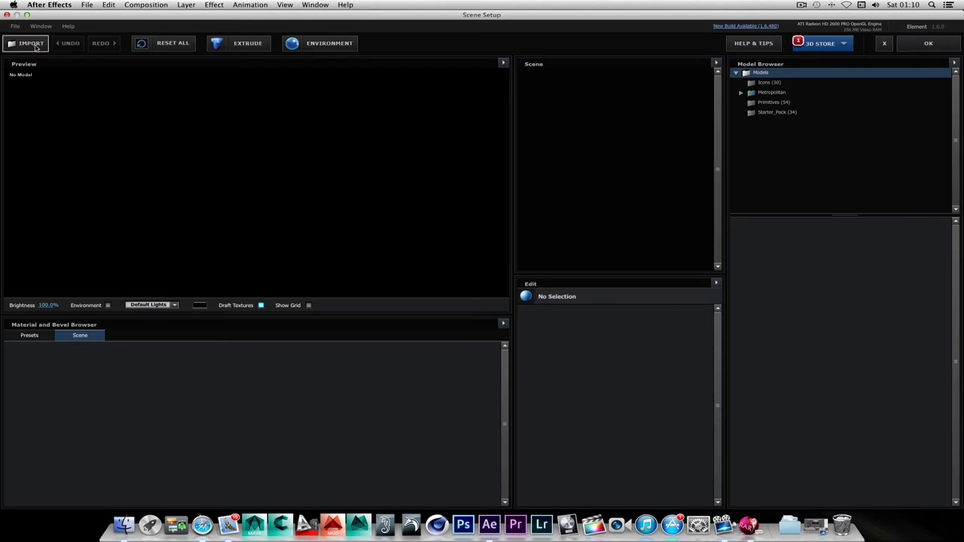
Import the 45mm_handgun(quad).obj model from the Projectiles_Weapons_3D folder into the Element scene.
click(33, 46)
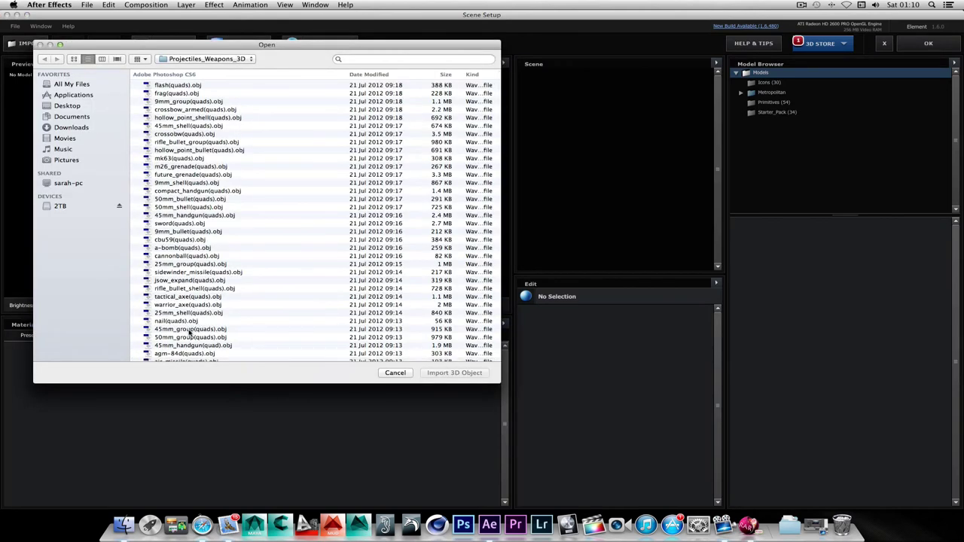
scroll(189, 331, down, 3)
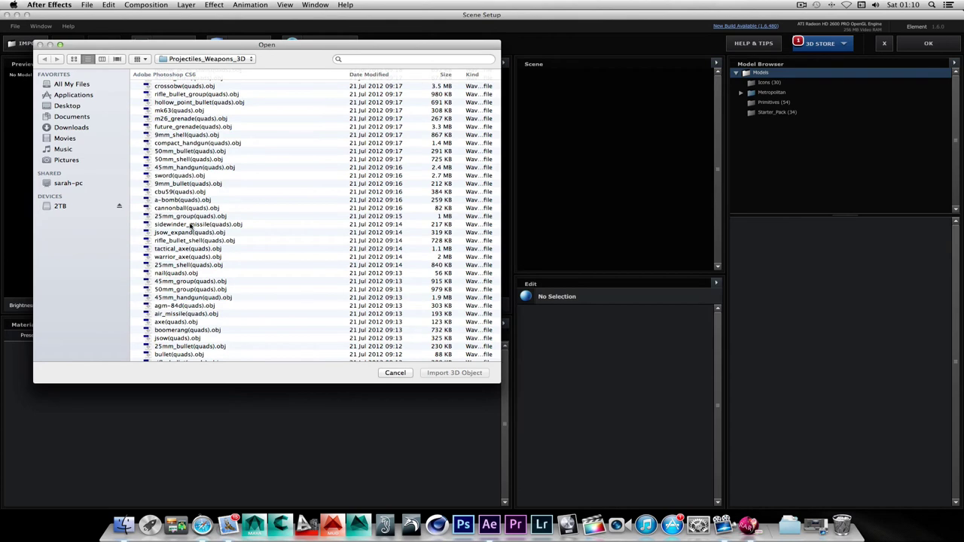
scroll(185, 303, down, 3)
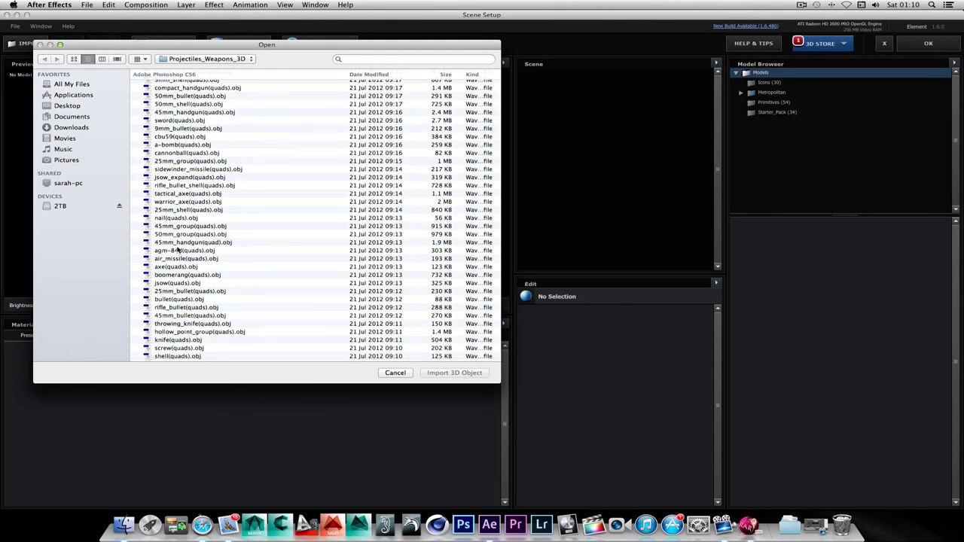
scroll(175, 267, down, 1)
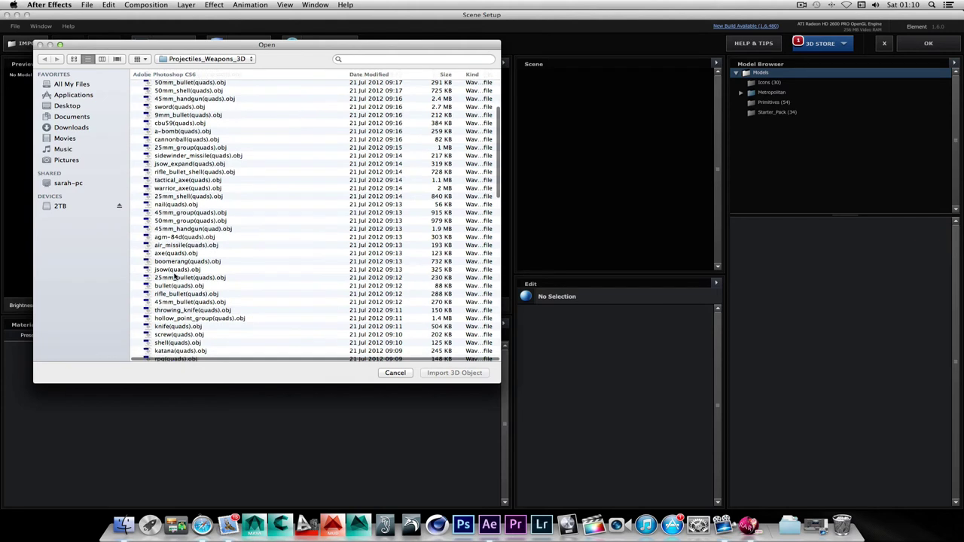
double_click(179, 230)
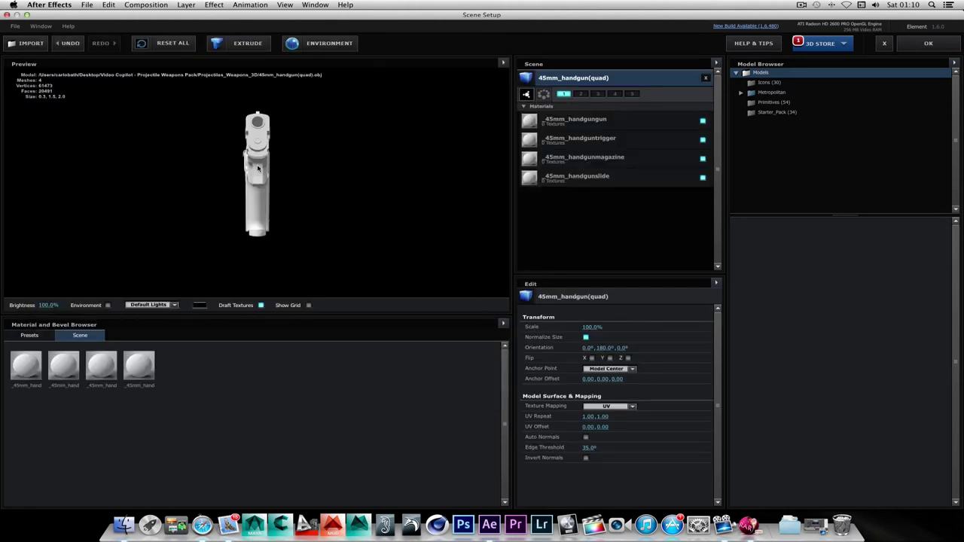
Apply the black_steel preset from the Pro_Shaders Metal materials to the handgun and accept the Element scene.
mouse_move(257, 169)
mouse_down()
mouse_move(344, 174)
mouse_move(259, 150)
mouse_up()
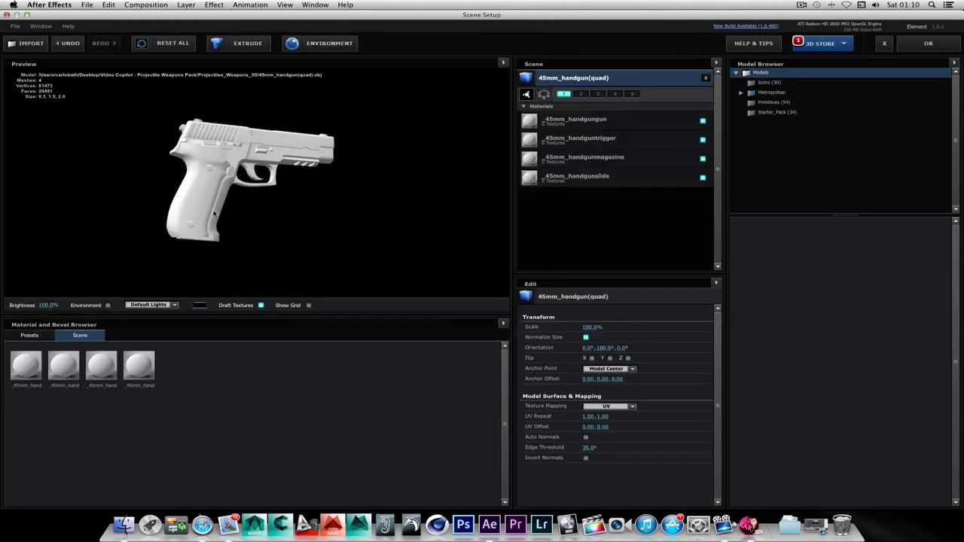
click(23, 335)
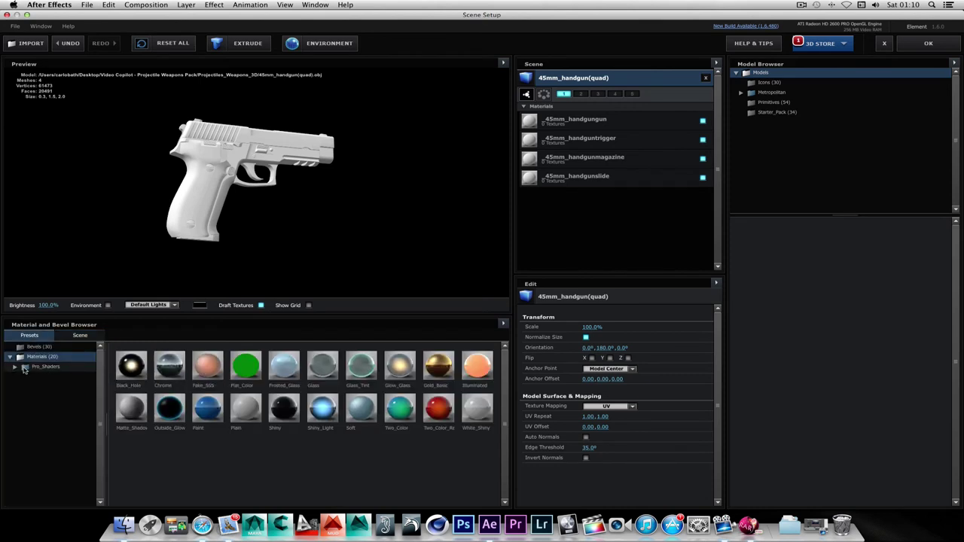
click(24, 368)
click(48, 407)
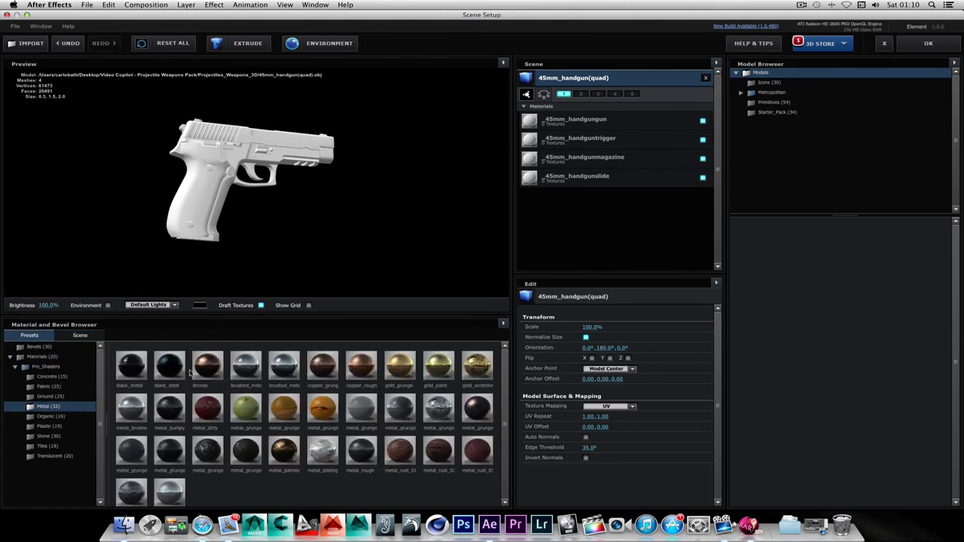
drag(170, 369, 216, 194)
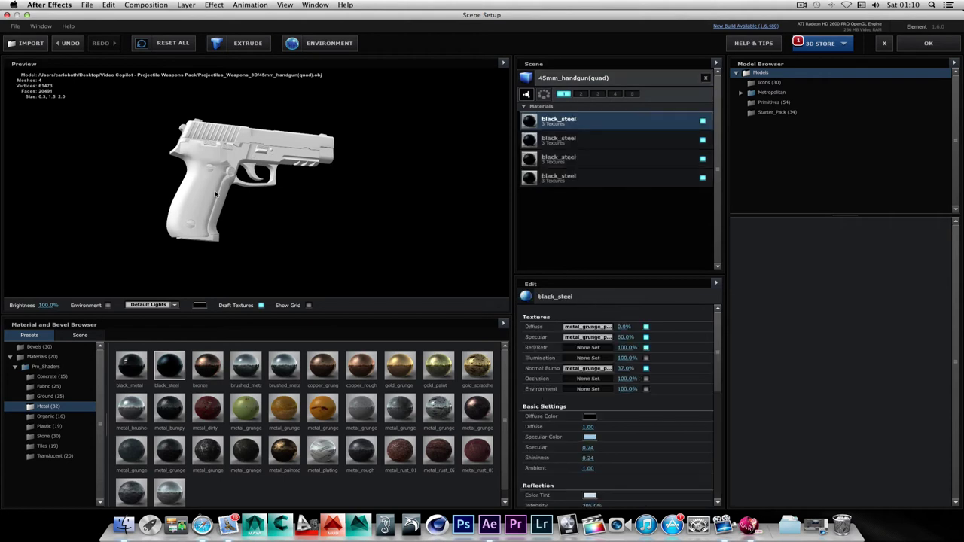
drag(220, 138, 227, 165)
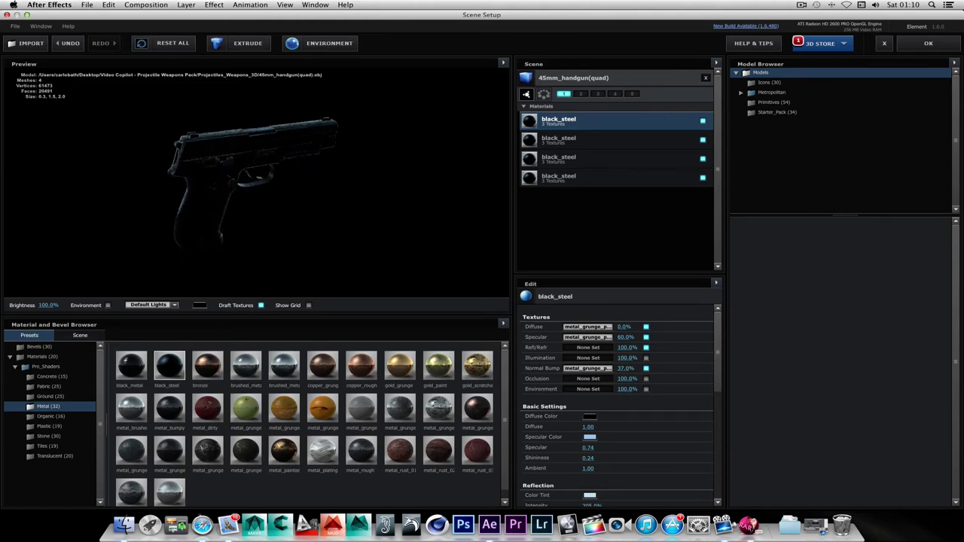
click(927, 43)
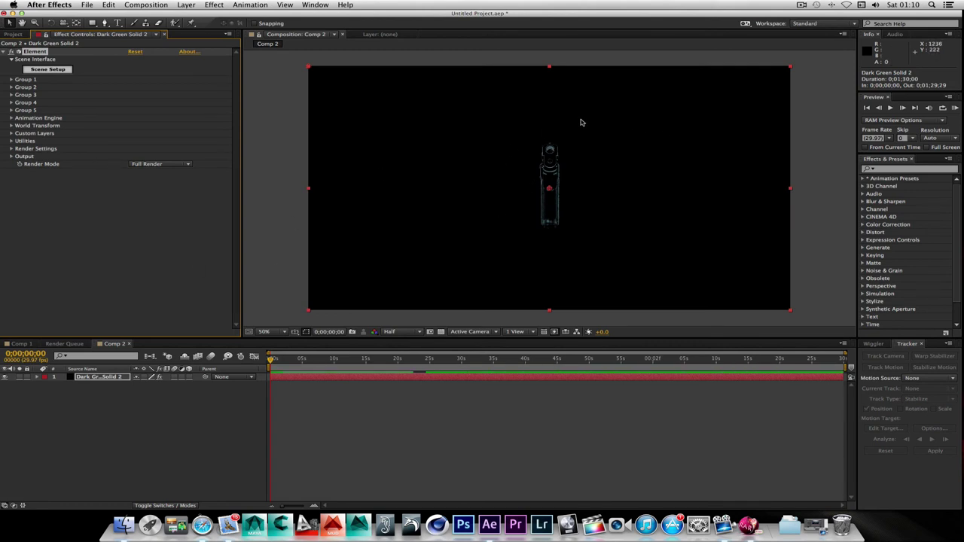
Add a two-node camera named Camera 1 with the 50mm preset to Comp 2.
click(186, 5)
mouse_move(192, 16)
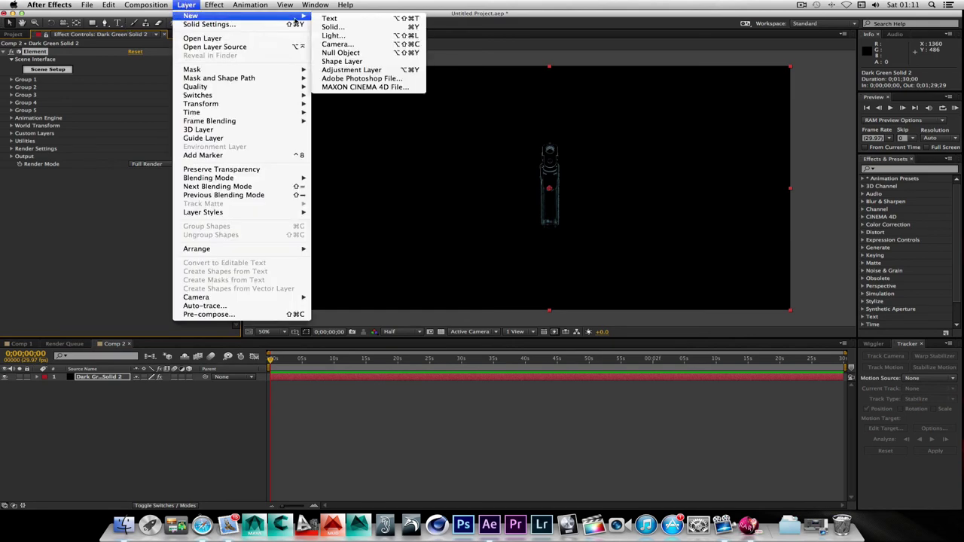
click(395, 44)
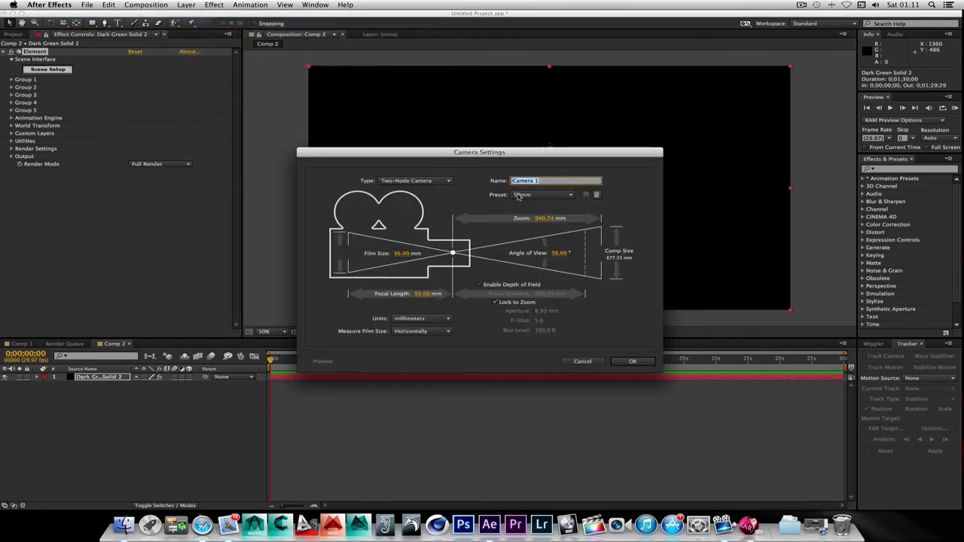
click(635, 362)
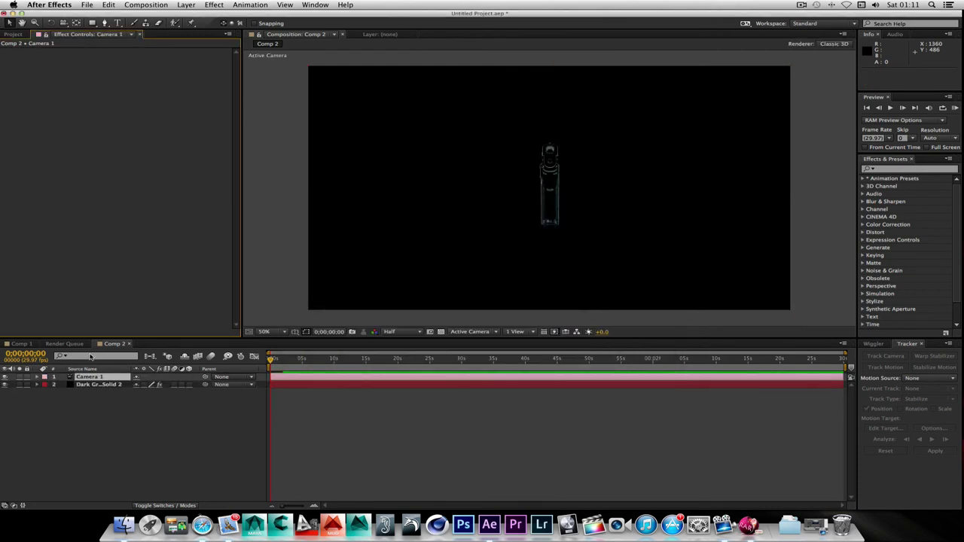
Orbit Camera 1 around the handgun until the composition shows it in side profile.
click(98, 381)
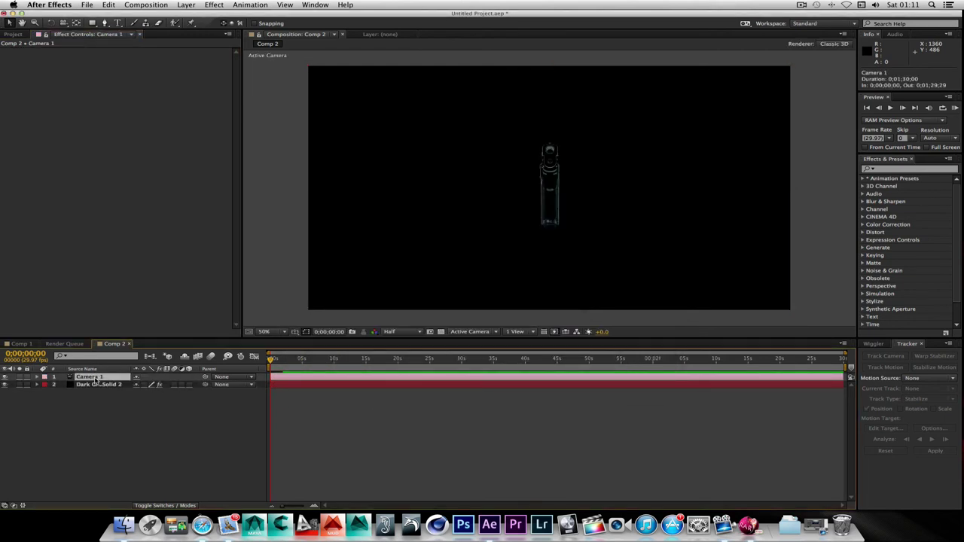
key(c)
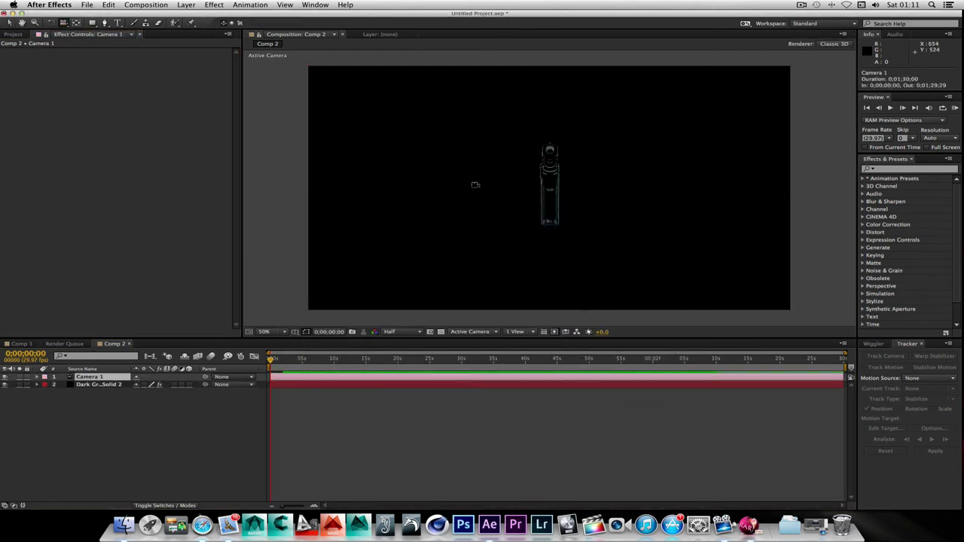
drag(537, 197, 629, 185)
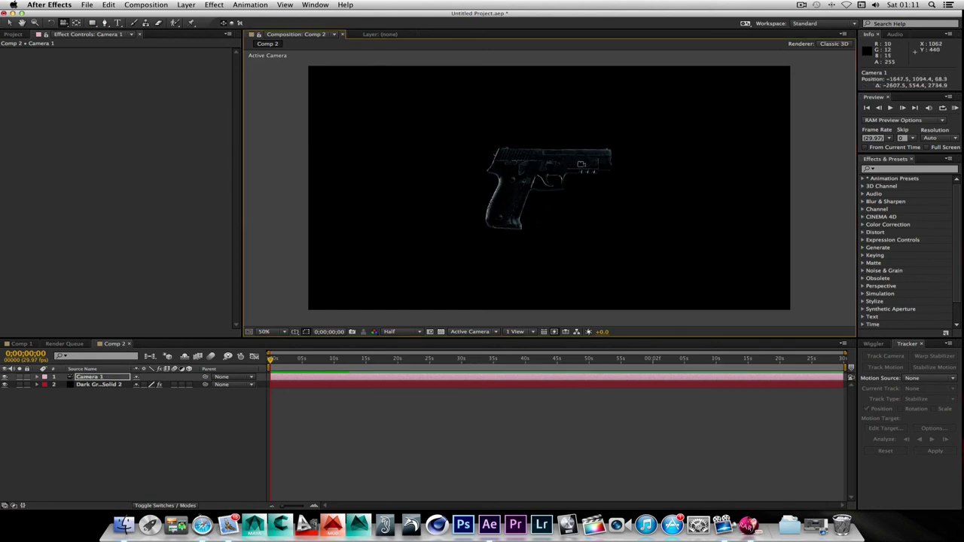
drag(581, 164, 570, 168)
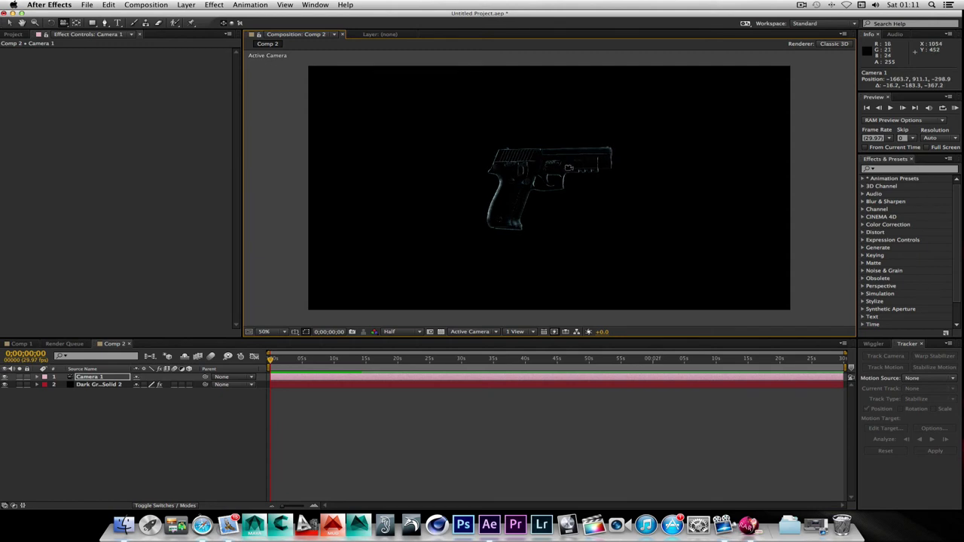
Start a footage import and browse the 2TB drive to the Video Copilot collection folder.
click(87, 6)
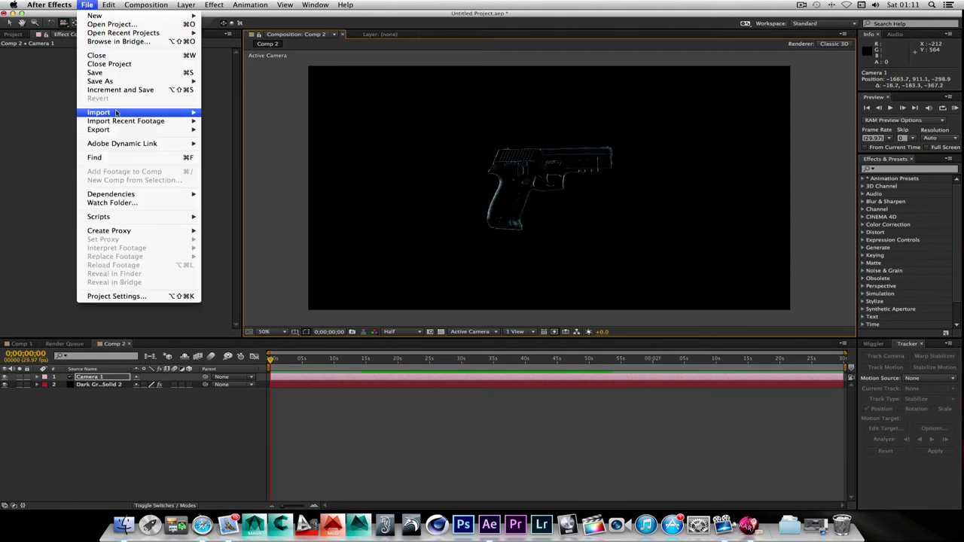
mouse_move(193, 116)
click(221, 113)
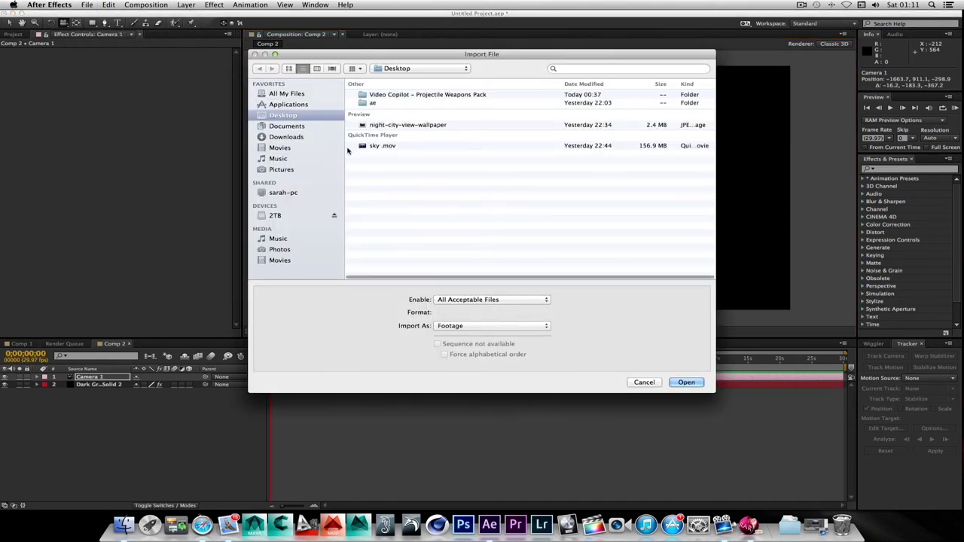
click(274, 216)
scroll(388, 215, down, 2)
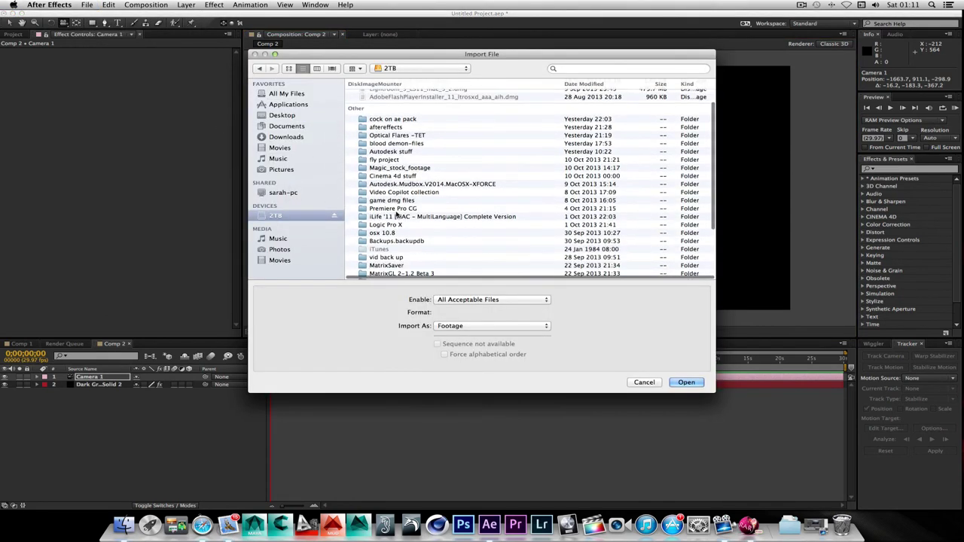
double_click(399, 193)
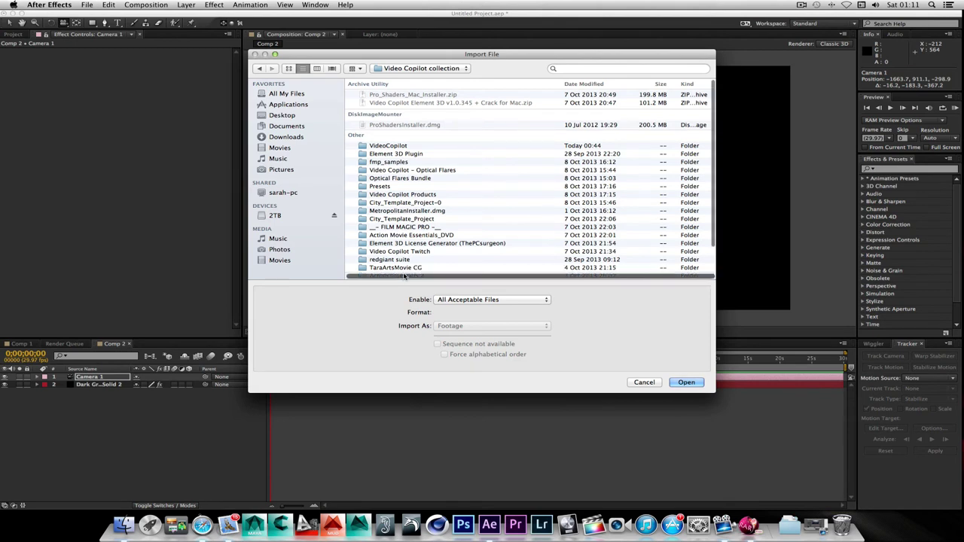
Open the 18. Shells folder inside Action Essentials 2 and its Action_Essentials_720p folder.
scroll(411, 256, down, 3)
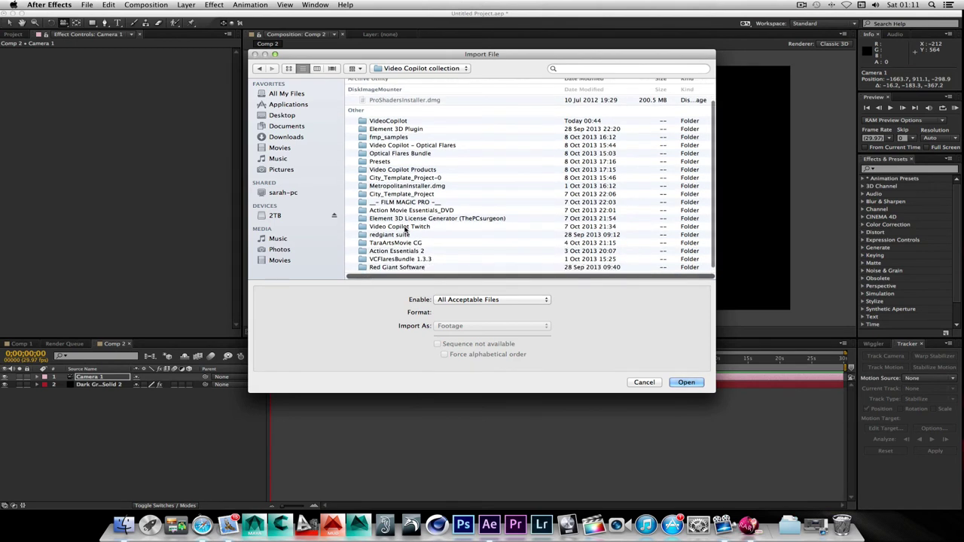
double_click(406, 251)
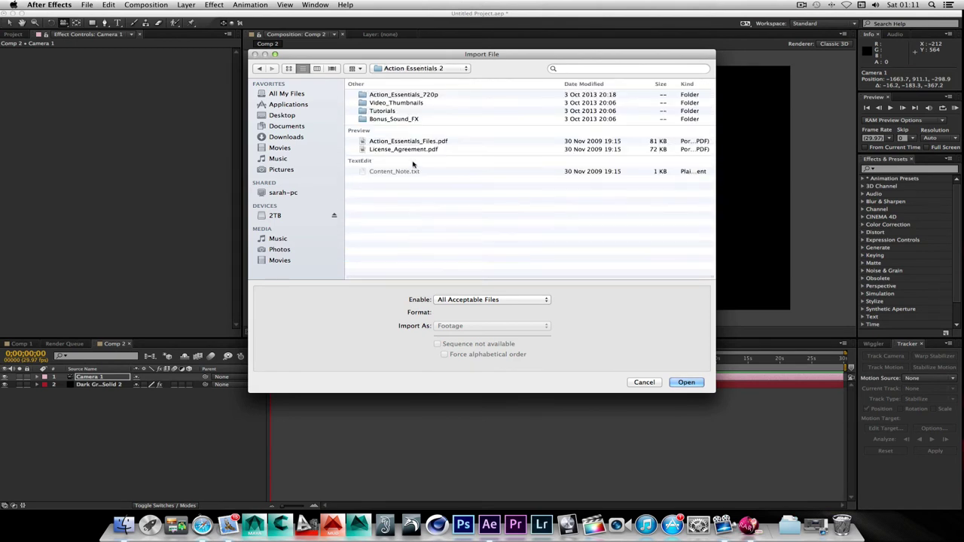
double_click(403, 96)
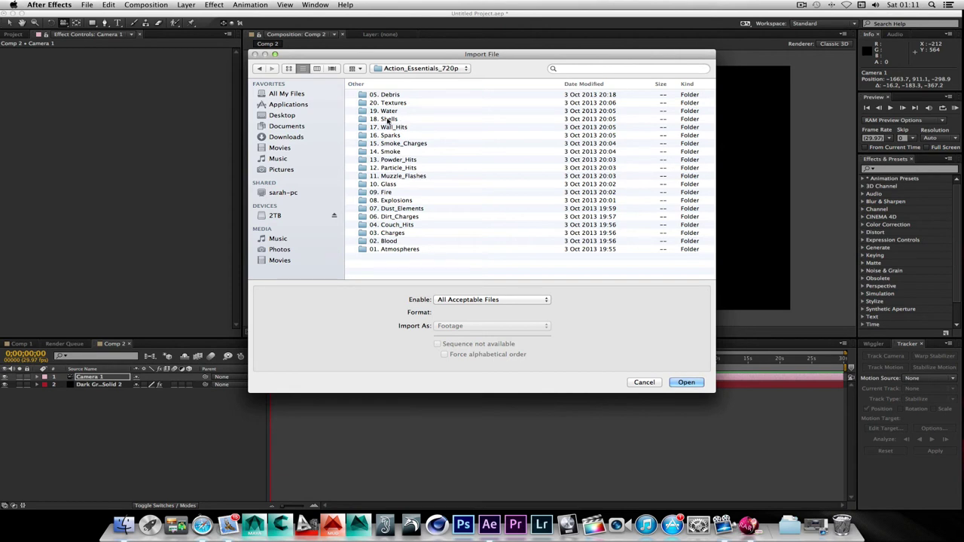
click(388, 121)
double_click(388, 120)
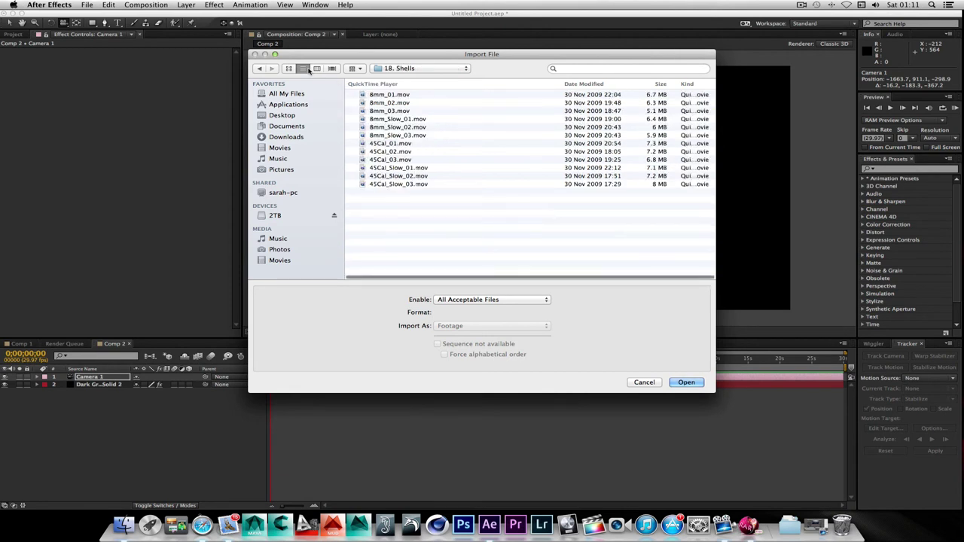
Display the shell clips as icons arranged by size to examine their thumbnails.
click(351, 68)
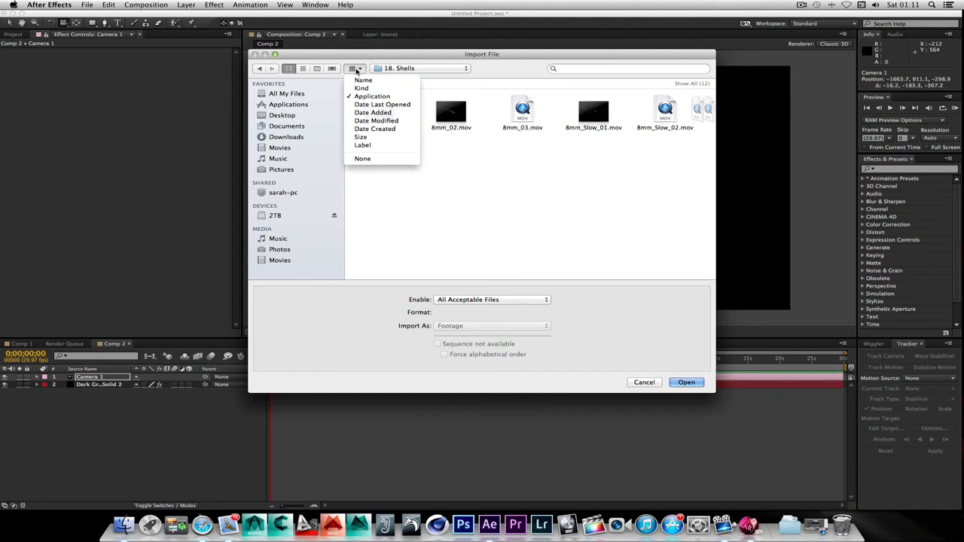
click(374, 138)
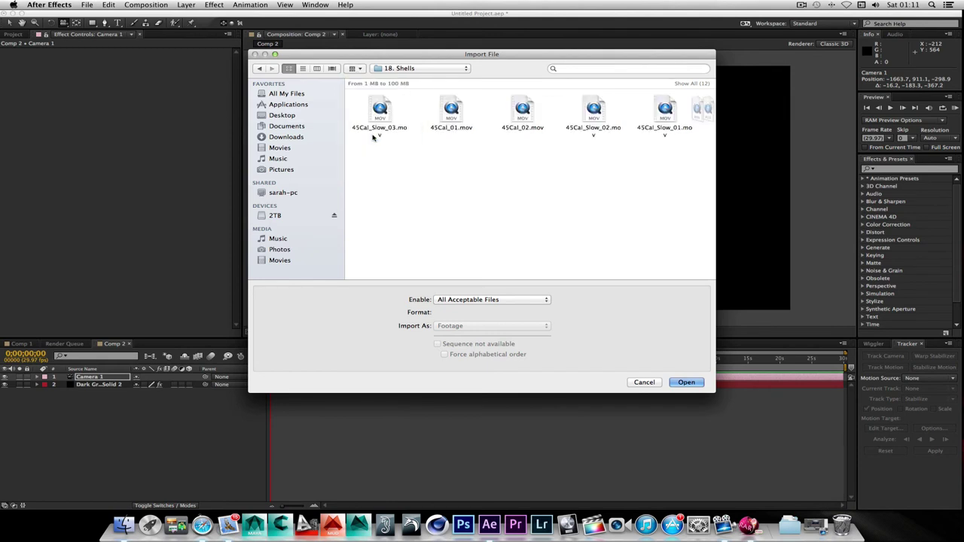
click(357, 69)
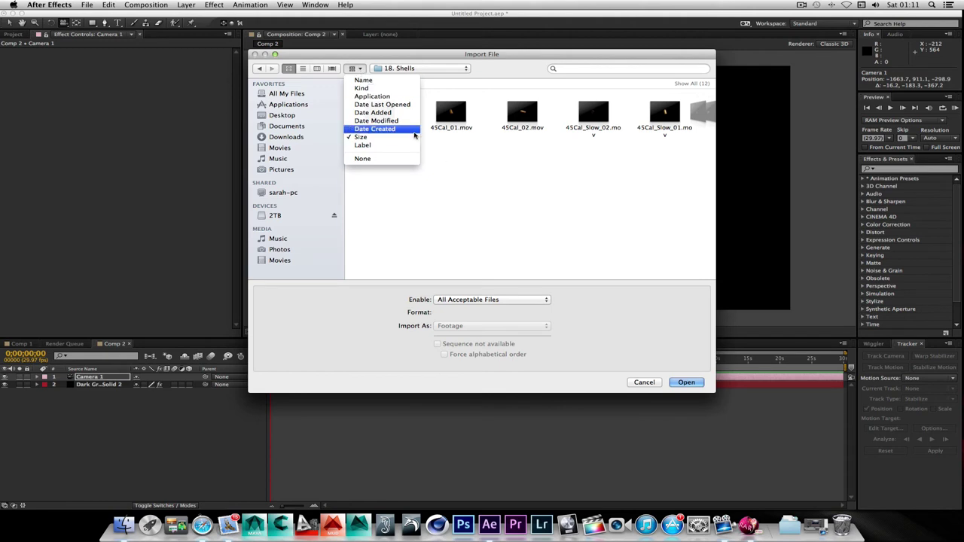
click(430, 151)
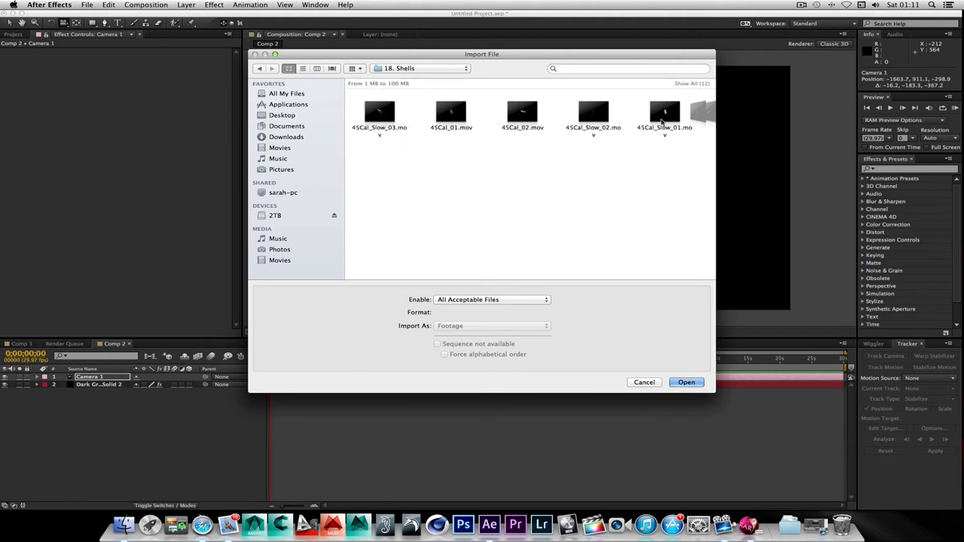
Return to Action_Essentials_720p and open its 08. Explosions folder with the clips shown as icons.
click(259, 69)
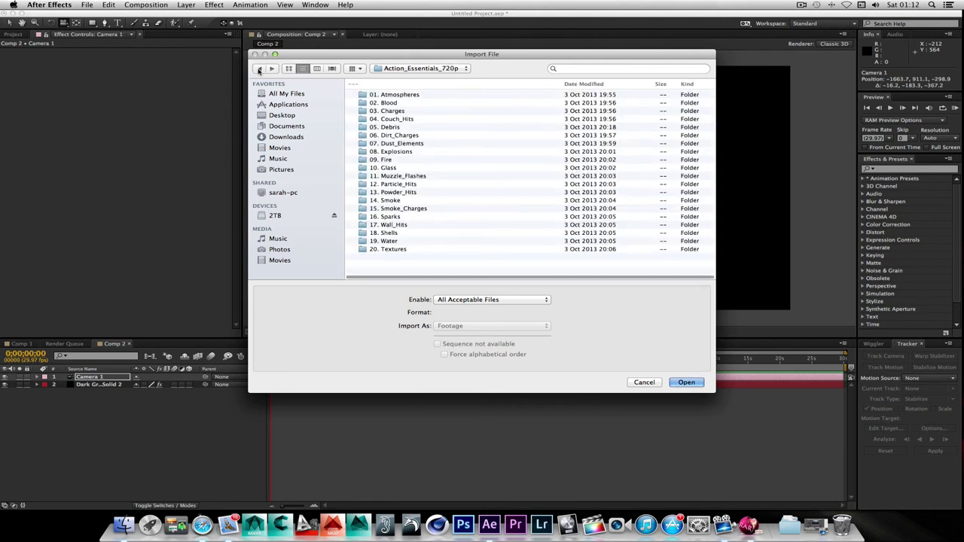
double_click(395, 153)
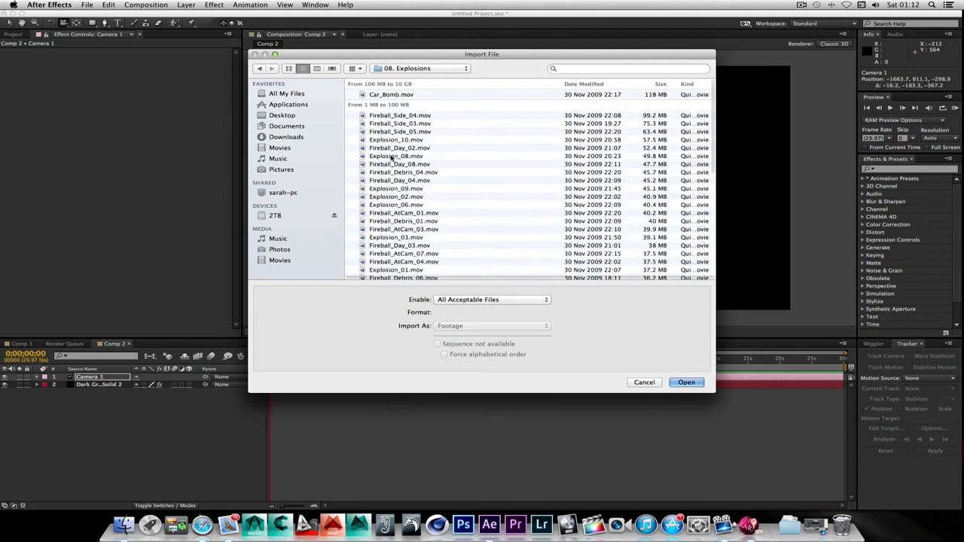
click(287, 68)
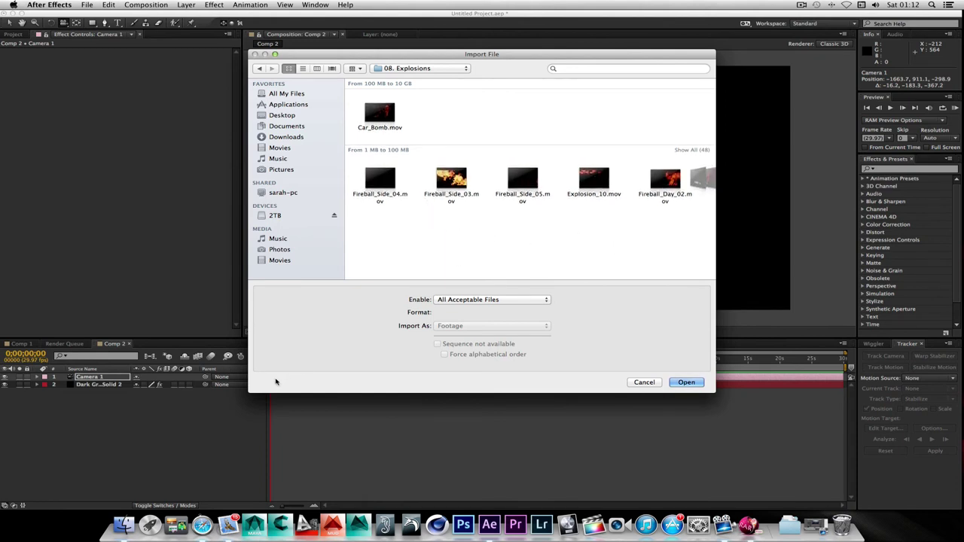
Enlarge the Import File dialog and switch the 08. Explosions folder to Cover Flow view.
drag(249, 394, 13, 494)
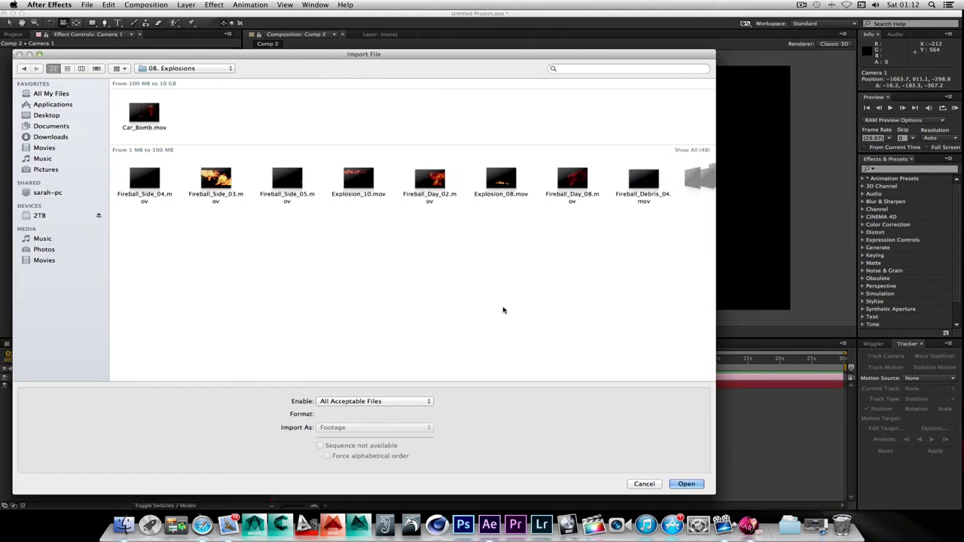
click(123, 69)
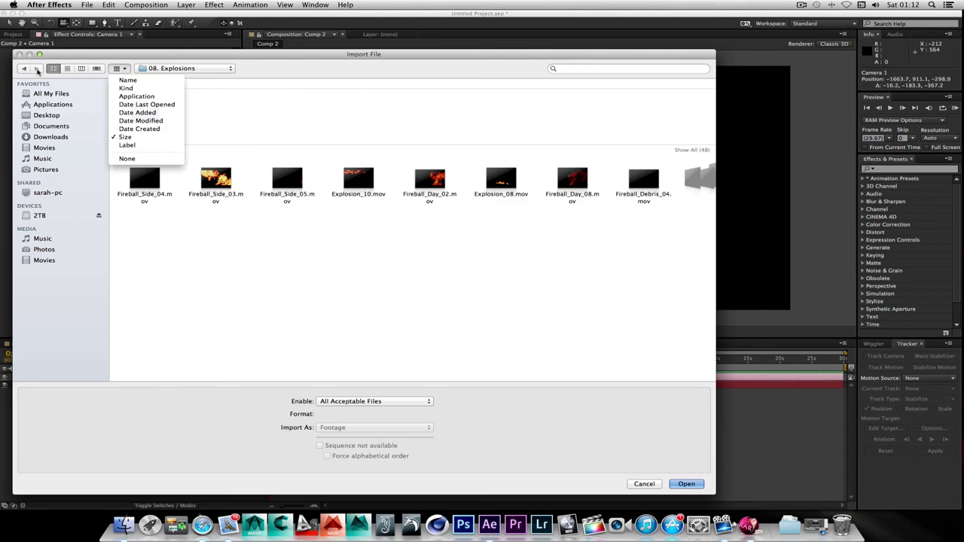
click(81, 71)
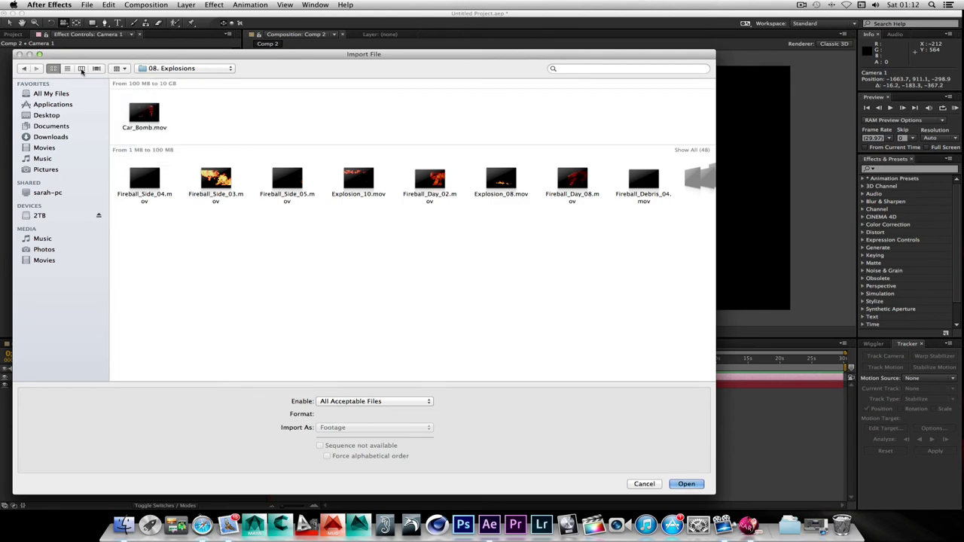
click(81, 68)
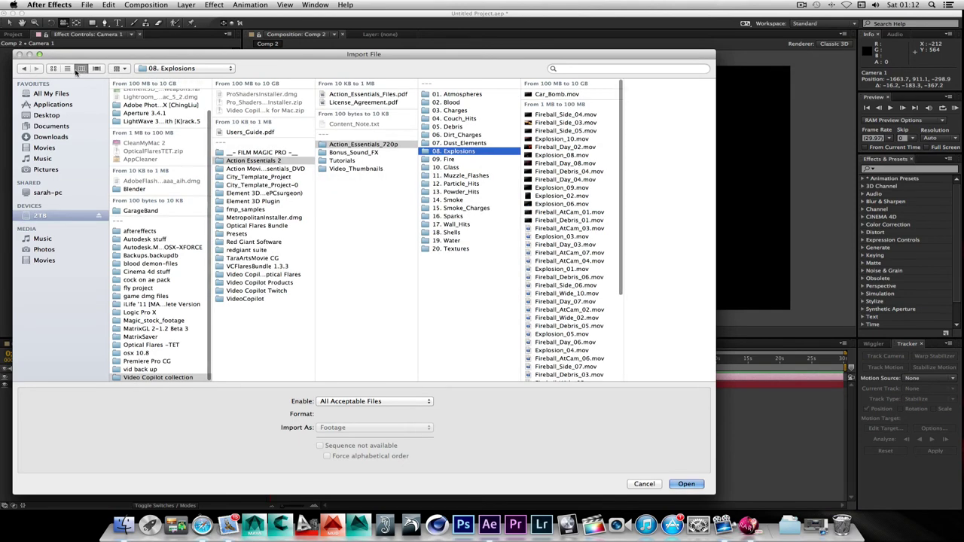
click(96, 68)
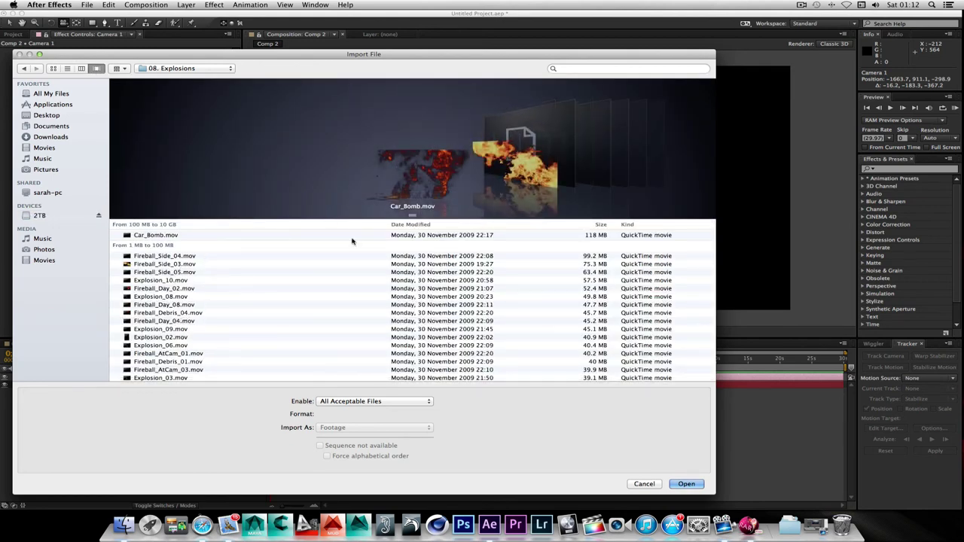
Examine the Cover Flow previews of the explosion and fireball clips across the 08. Explosions folder.
scroll(526, 166, down, 7)
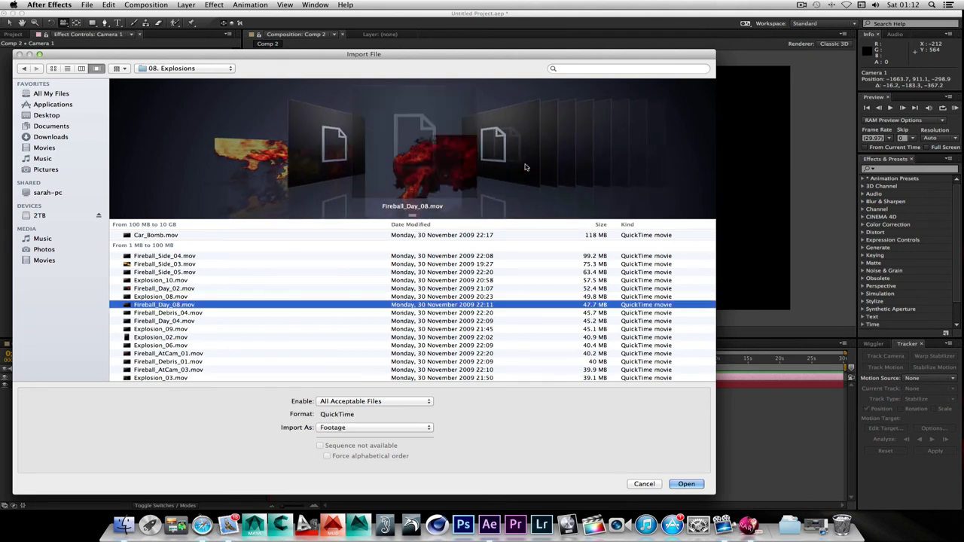
scroll(525, 166, down, 5)
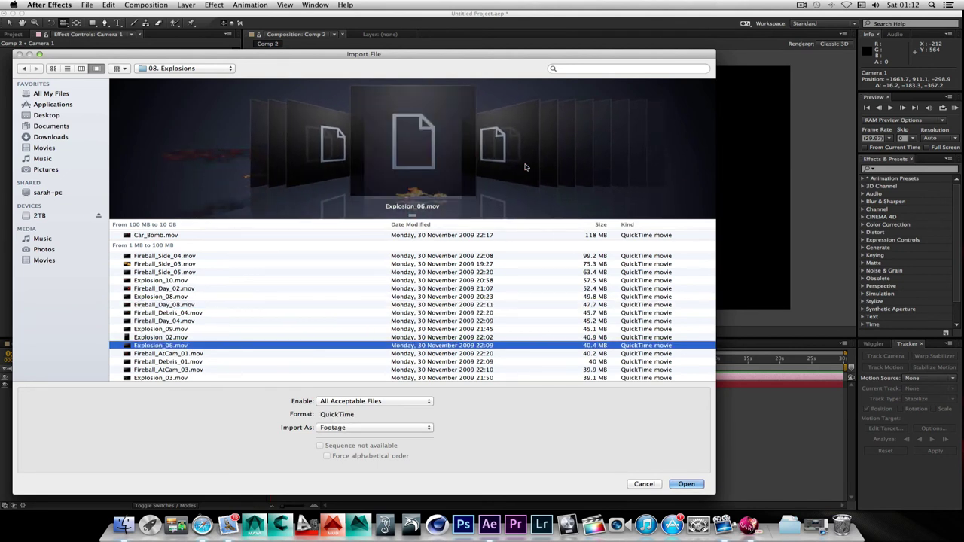
scroll(525, 166, down, 5)
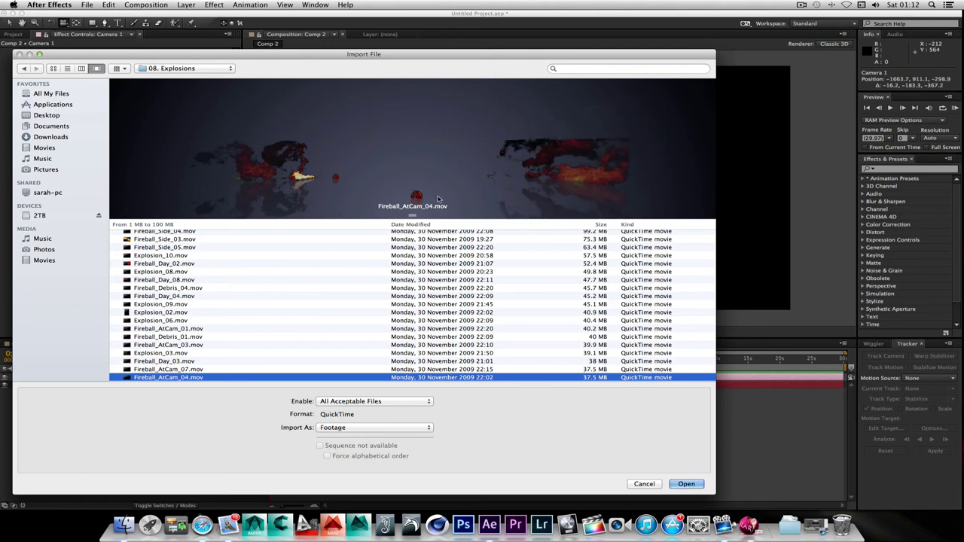
scroll(532, 175, down, 10)
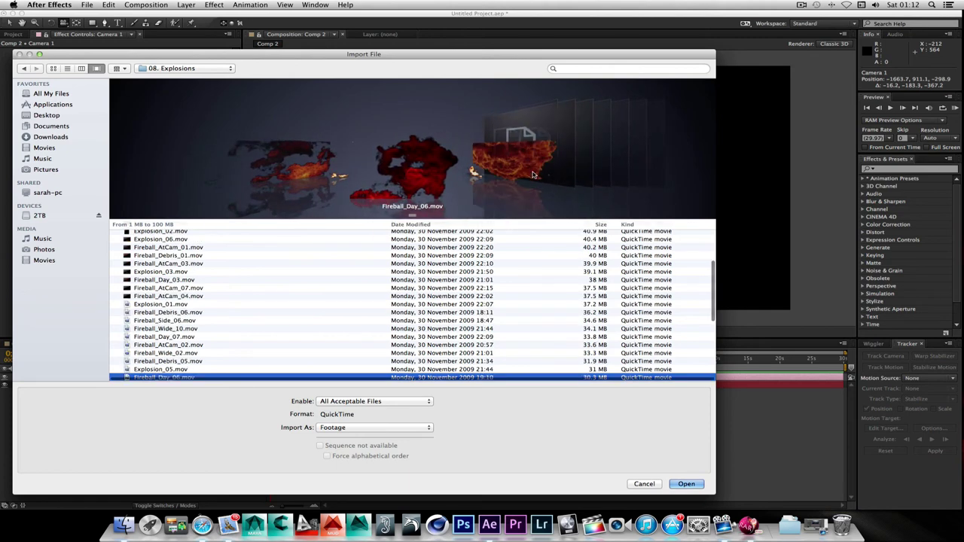
scroll(531, 175, down, 5)
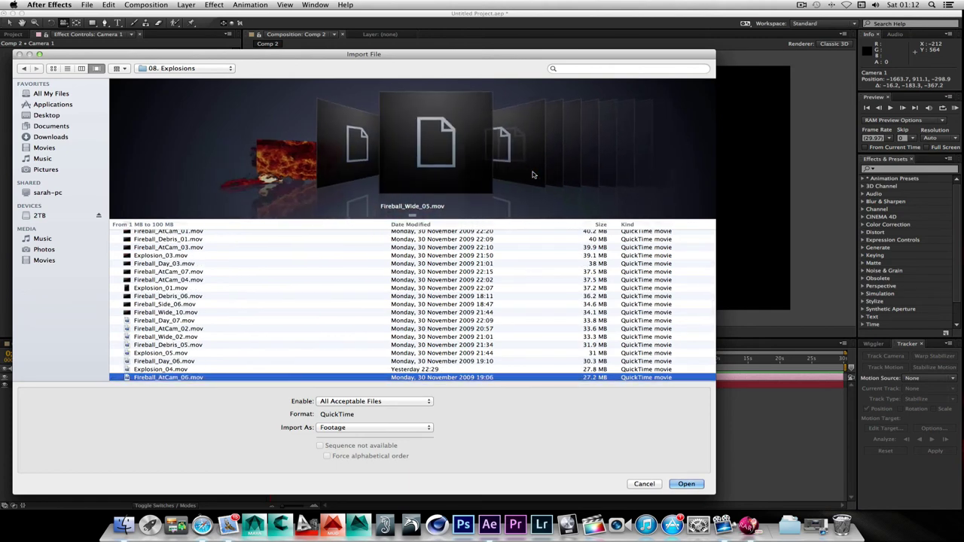
scroll(531, 175, down, 10)
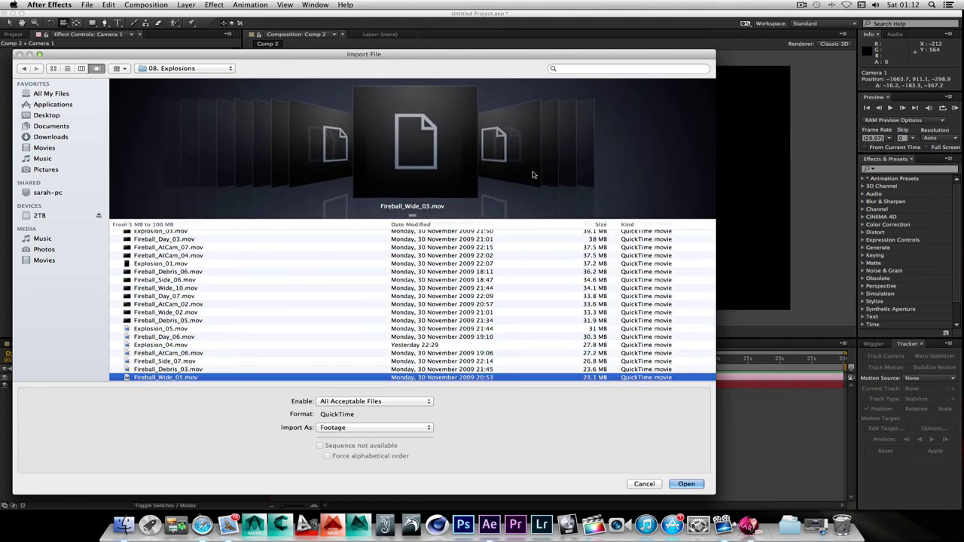
scroll(532, 175, down, 5)
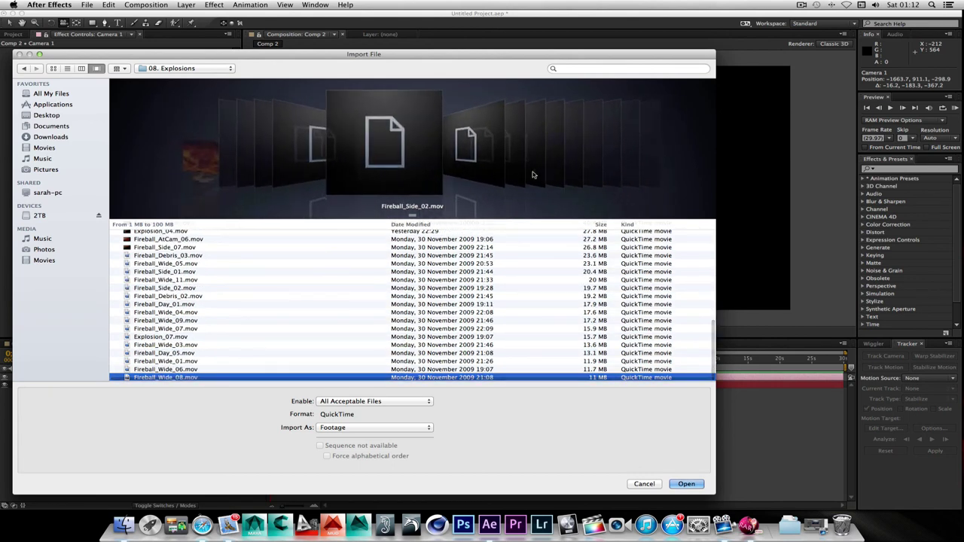
scroll(532, 174, up, 20)
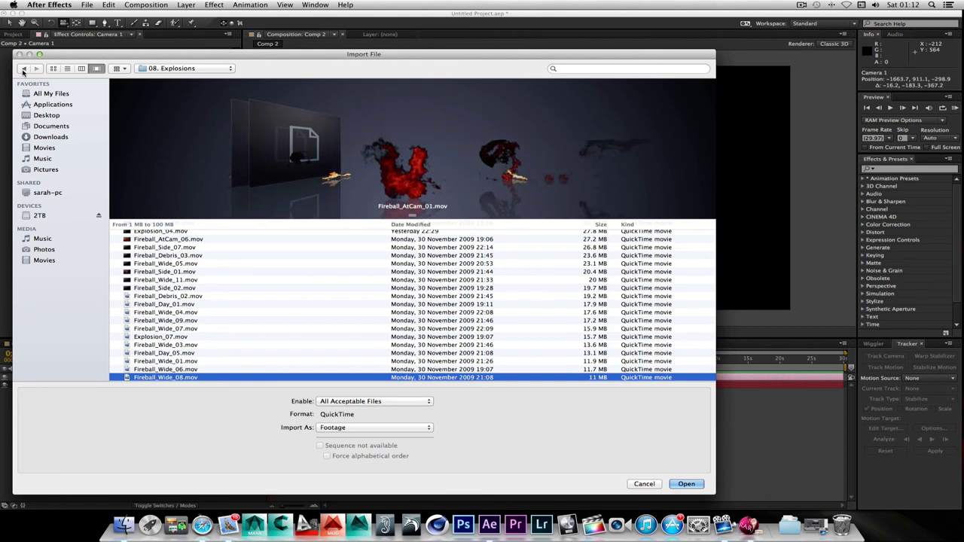
Go back to the Video Copilot collection folder and open Muzzle_Flashes inside Action Movie Essentials_DVD.
click(27, 69)
click(27, 69)
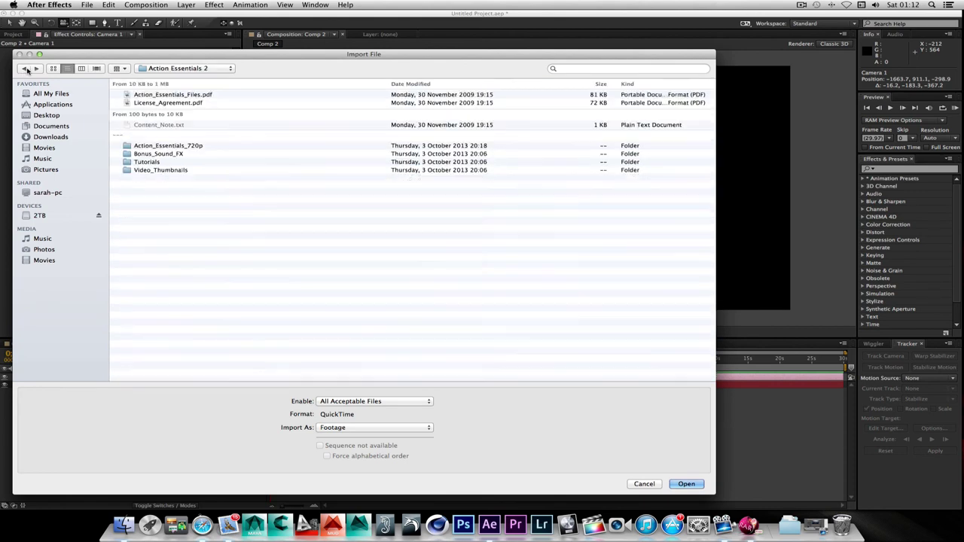
click(27, 70)
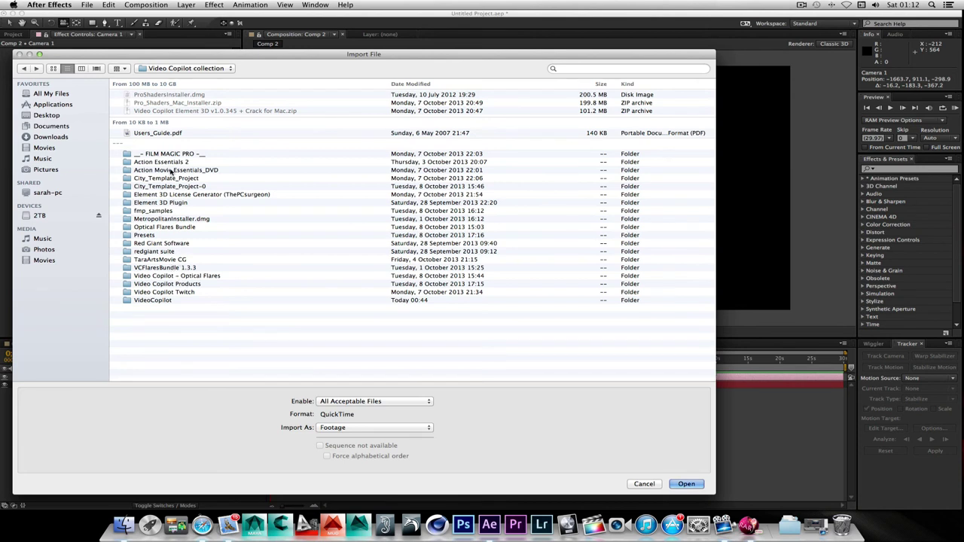
double_click(169, 171)
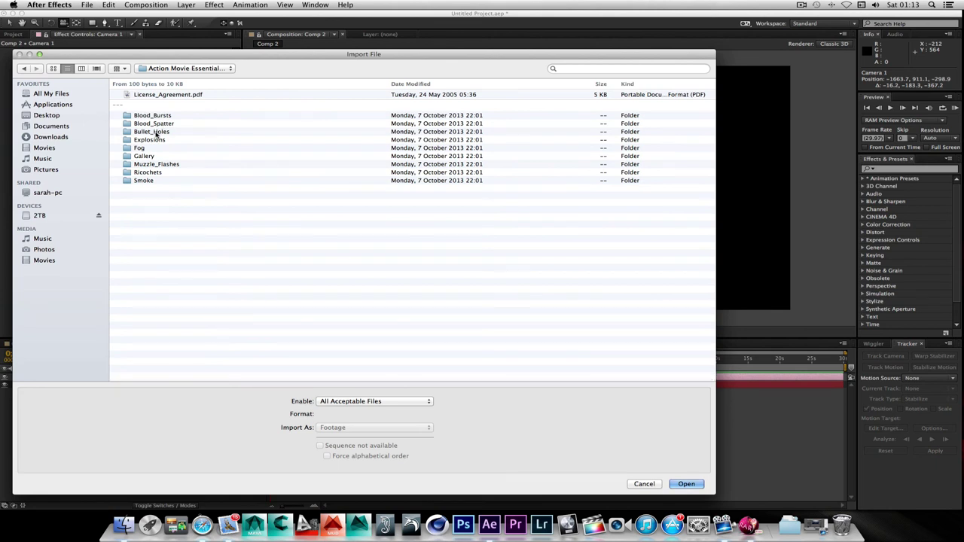
double_click(166, 165)
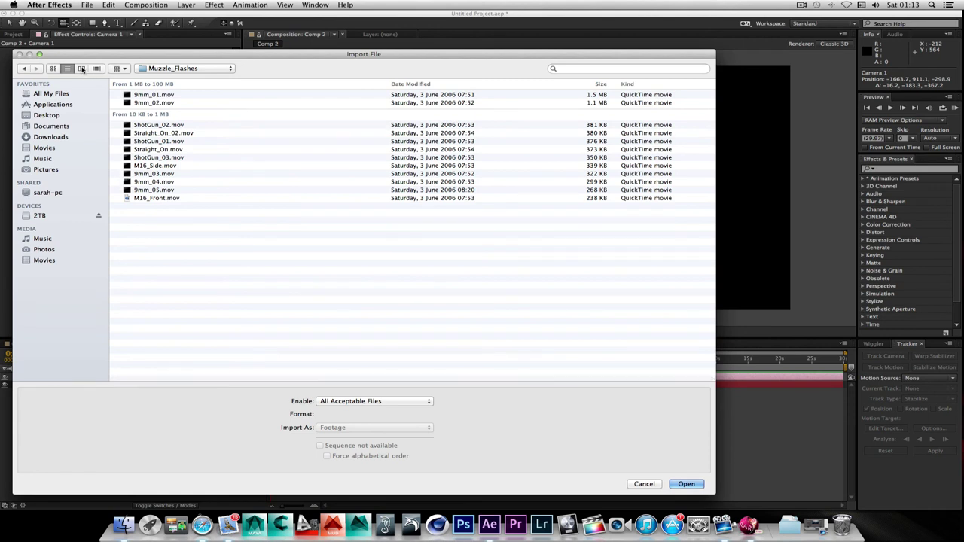
Preview the muzzle flash clips in Cover Flow view and import 9mm_05.mov as footage.
click(97, 68)
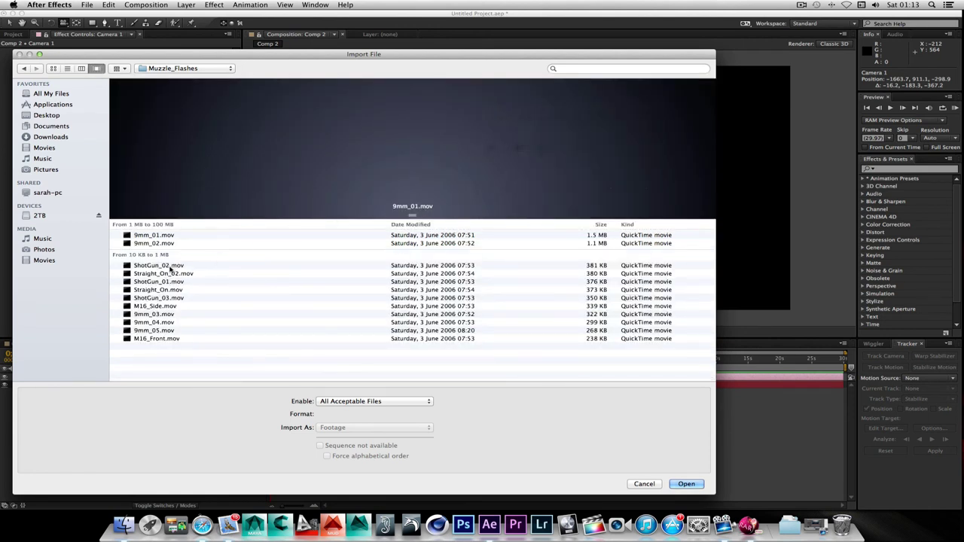
click(169, 266)
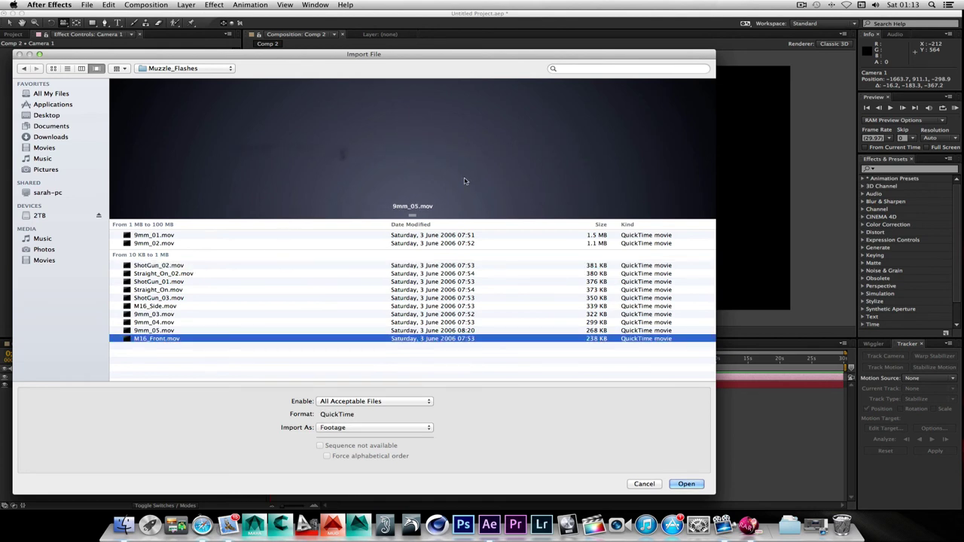
scroll(465, 181, up, 1)
scroll(464, 181, up, 7)
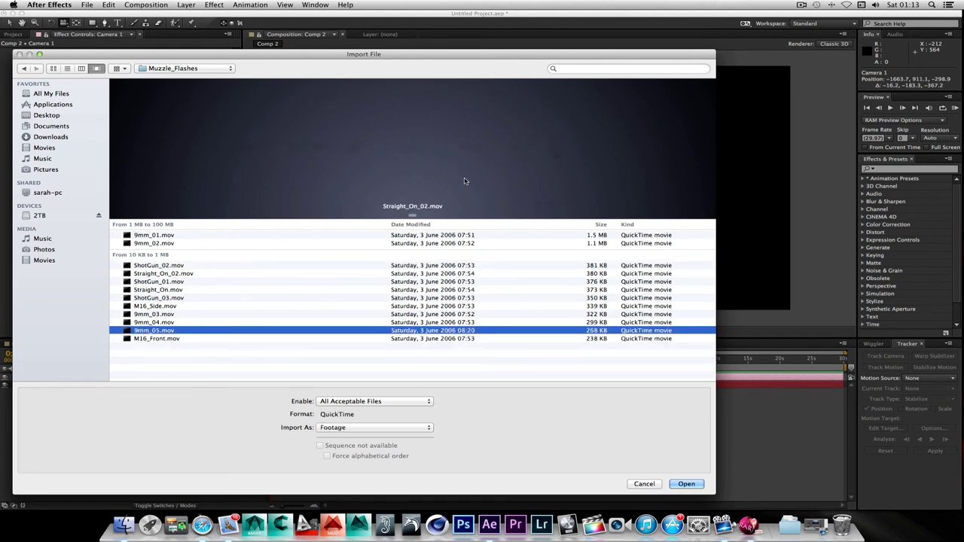
click(164, 331)
double_click(163, 330)
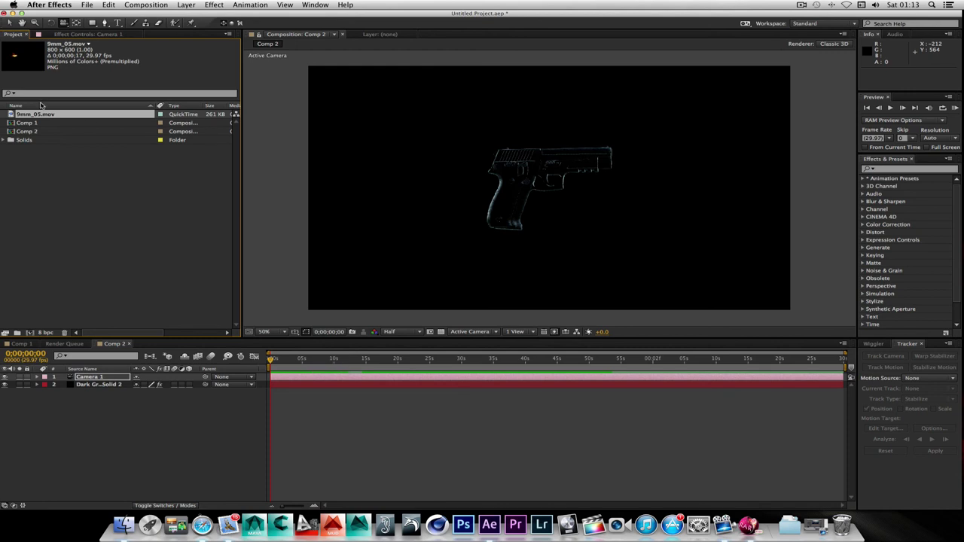
Add 9mm_05.mov to Comp 2 as the lowest layer and move it to about position 720, 538.
drag(38, 115, 105, 402)
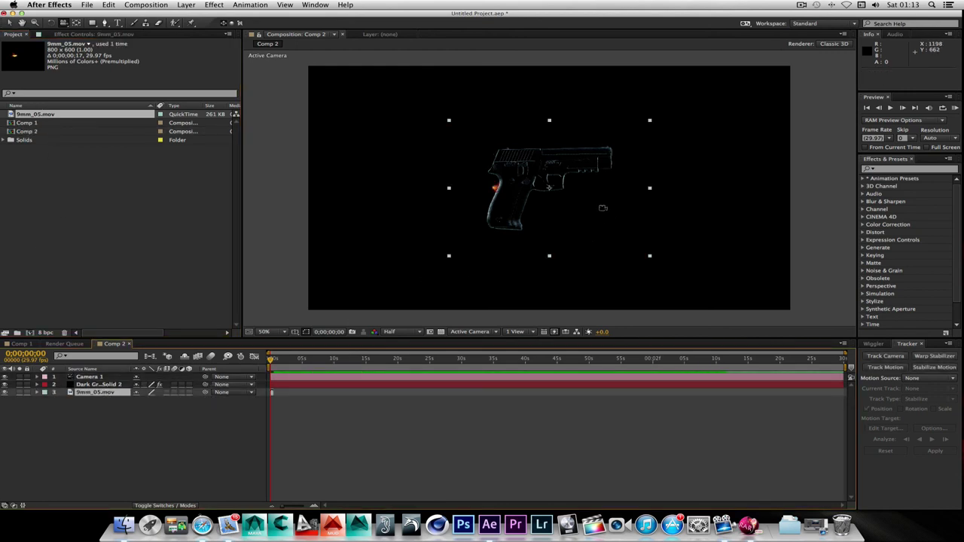
click(10, 24)
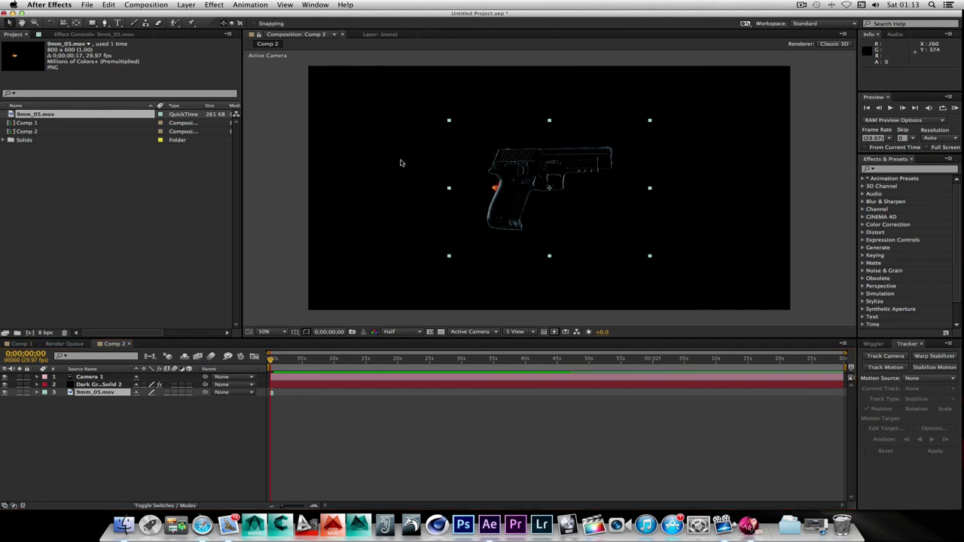
drag(537, 208, 478, 208)
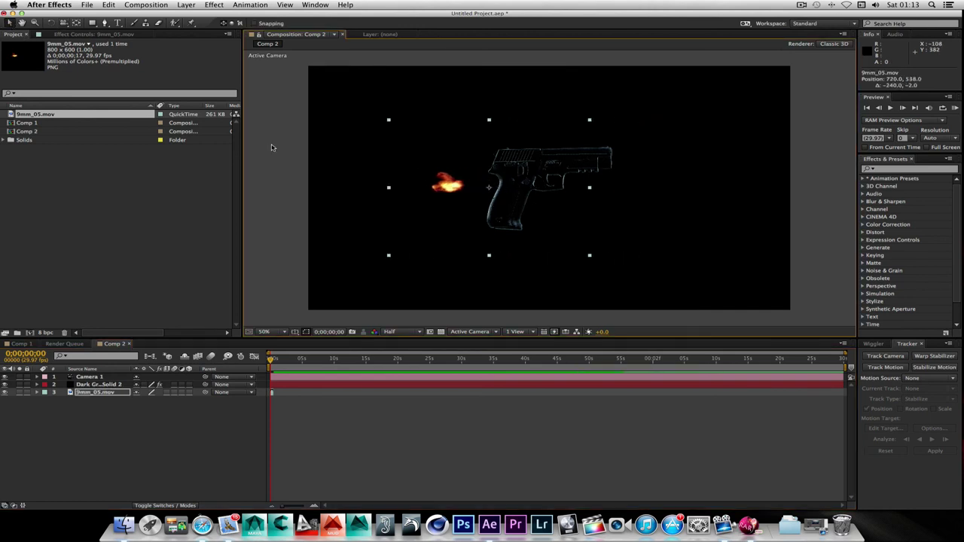
Rotate the 9mm_05.mov layer about 181° and move it to about 1104, 376 so the flash sits at the handgun's muzzle.
click(59, 26)
click(52, 23)
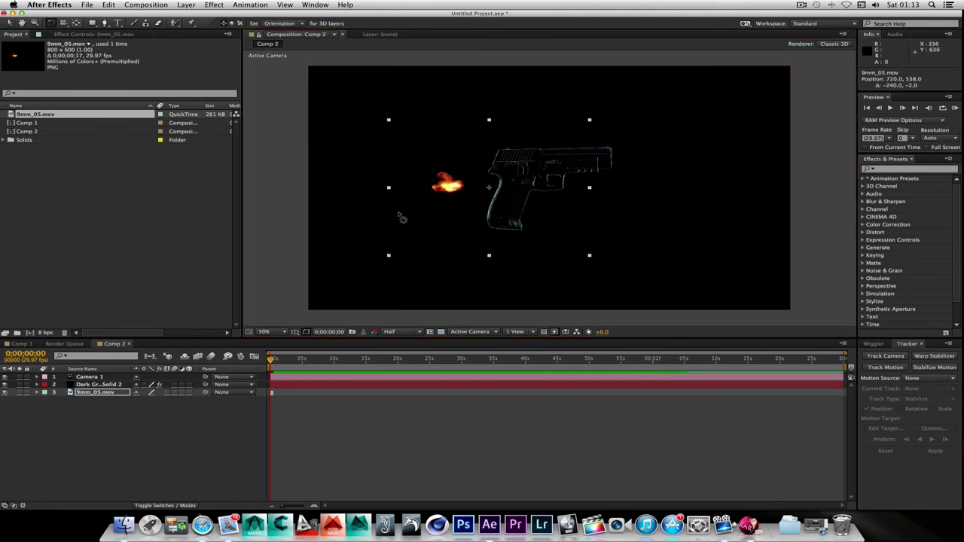
drag(399, 216, 595, 166)
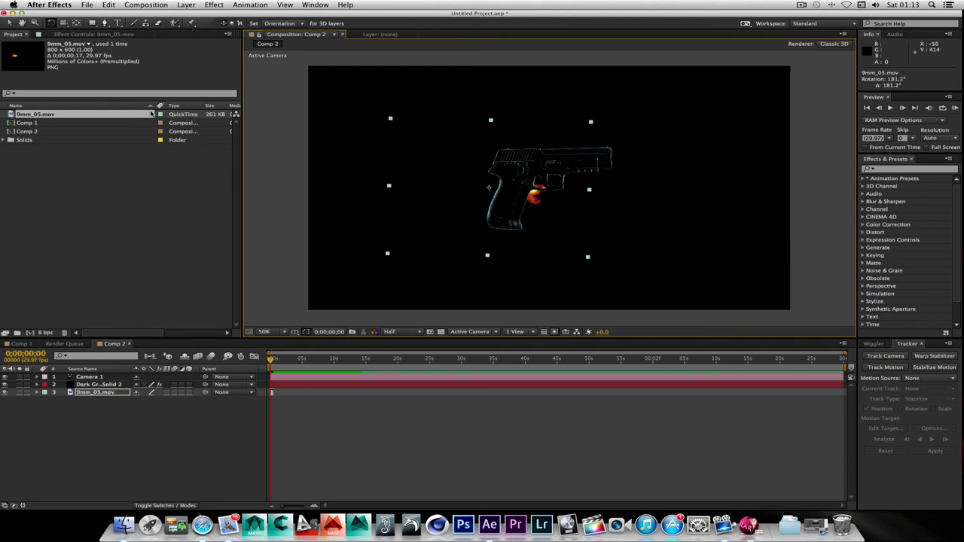
click(10, 23)
drag(464, 220, 560, 182)
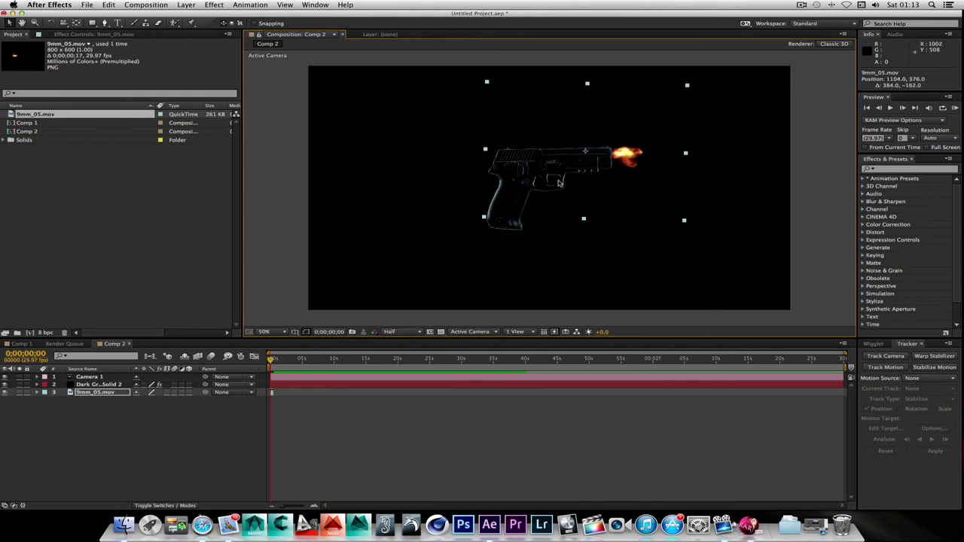
Shift the 9mm_05.mov layer in the timeline to start at 0;00;00;09 and scrub through the muzzle flash.
click(274, 392)
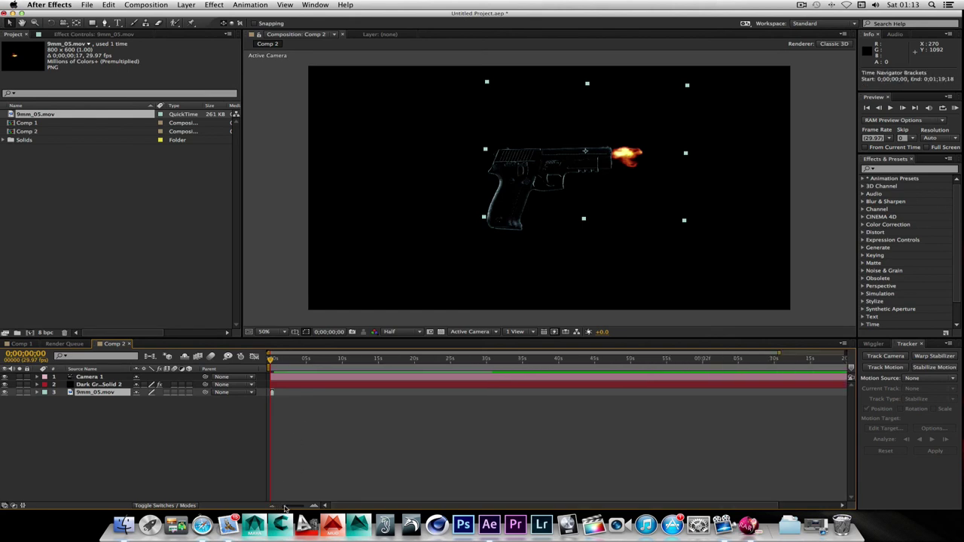
drag(281, 509, 297, 505)
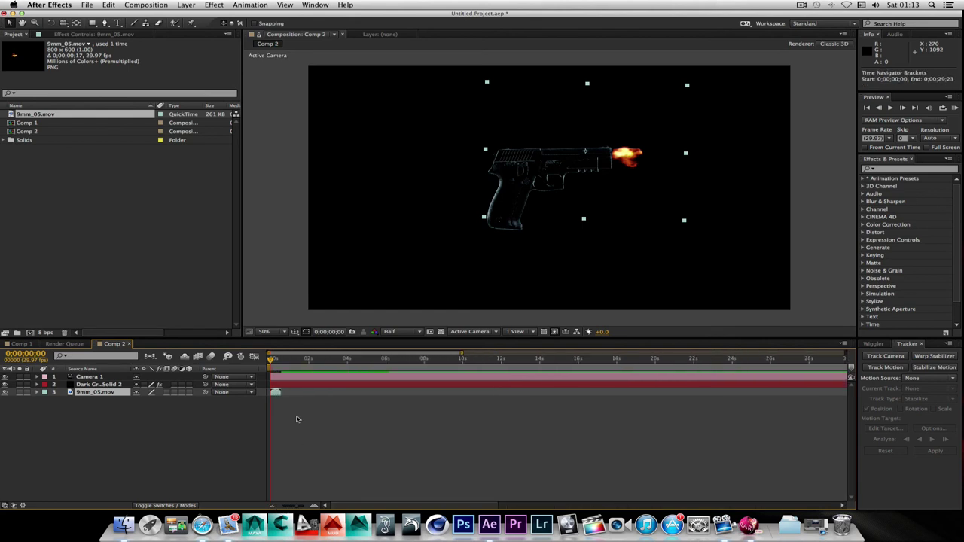
drag(276, 394, 279, 394)
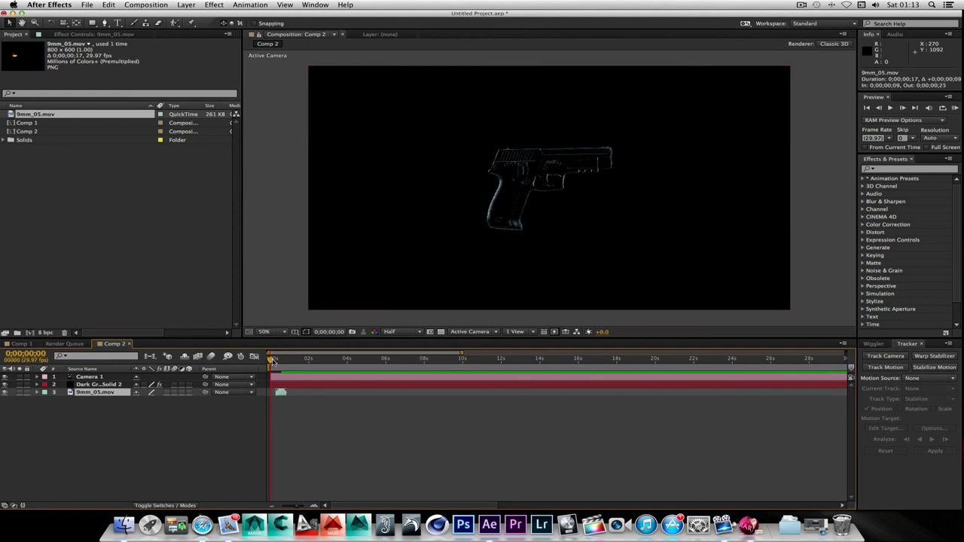
drag(274, 361, 280, 361)
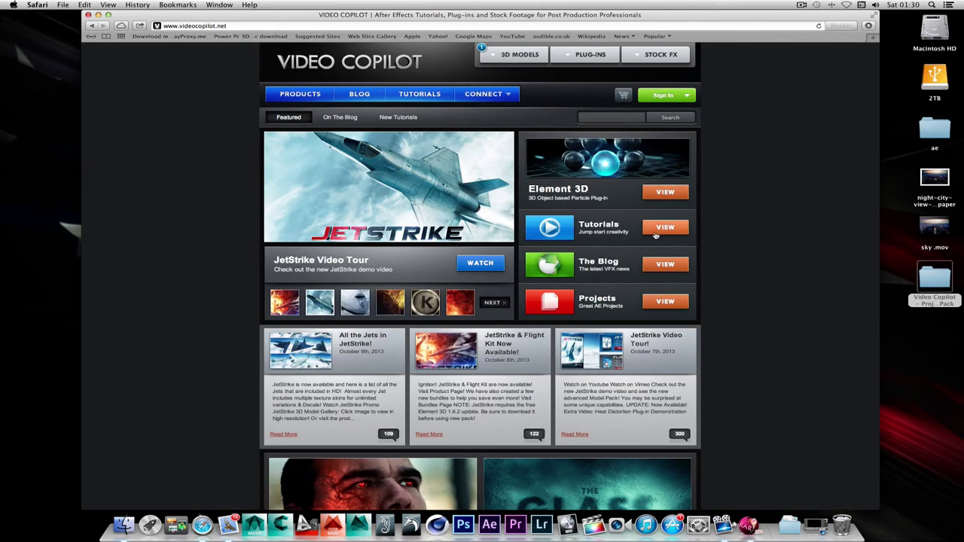
Look over the Video Copilot home page and open the Products page.
scroll(772, 184, down, 5)
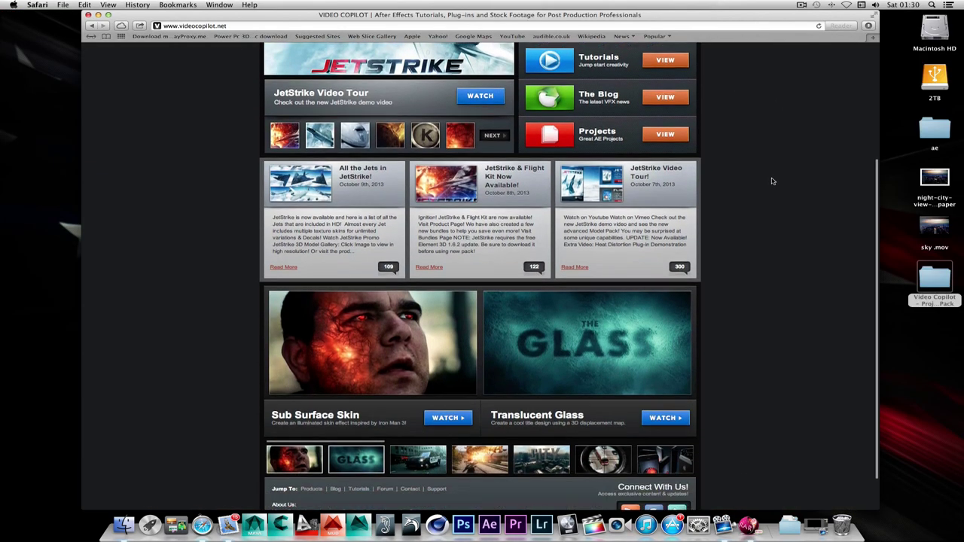
scroll(772, 180, up, 5)
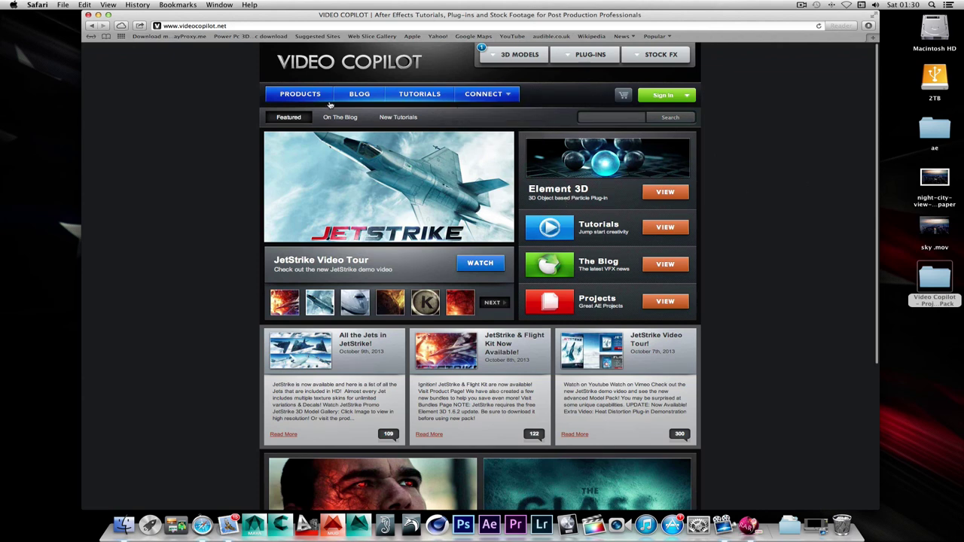
click(305, 94)
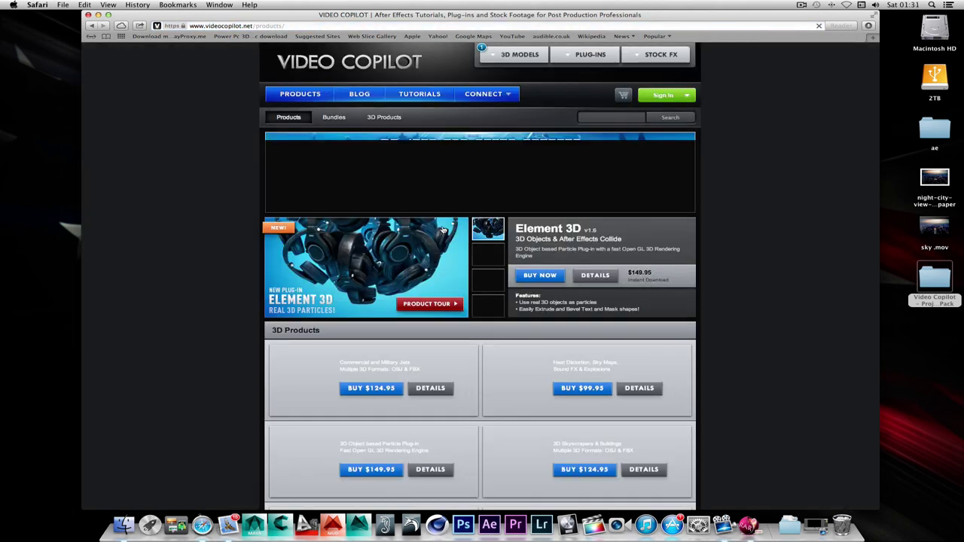
Examine the 3D Products listing, from the JetStrike Pack and Element 3D down to the Fresh Food Pack and bundle banners.
scroll(447, 347, down, 5)
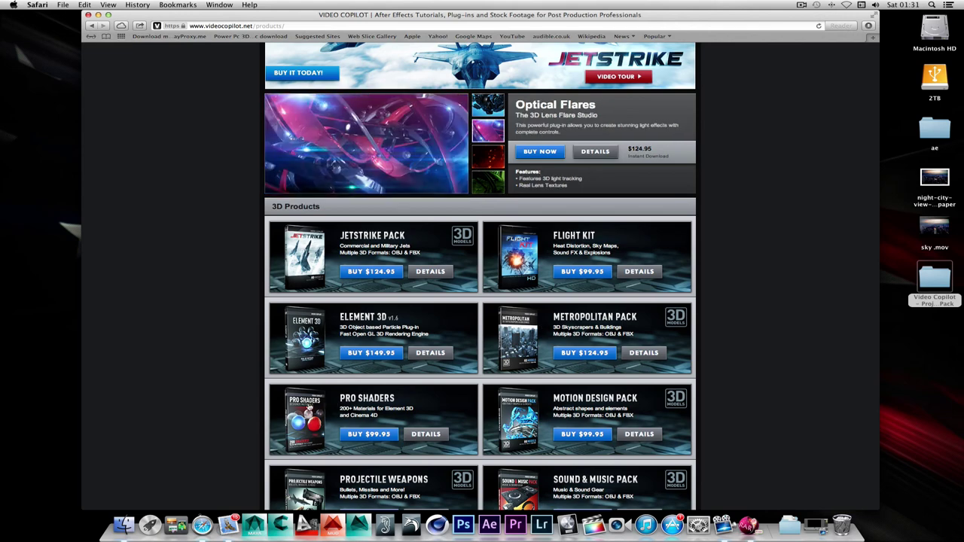
scroll(308, 407, down, 2)
scroll(308, 407, up, 1)
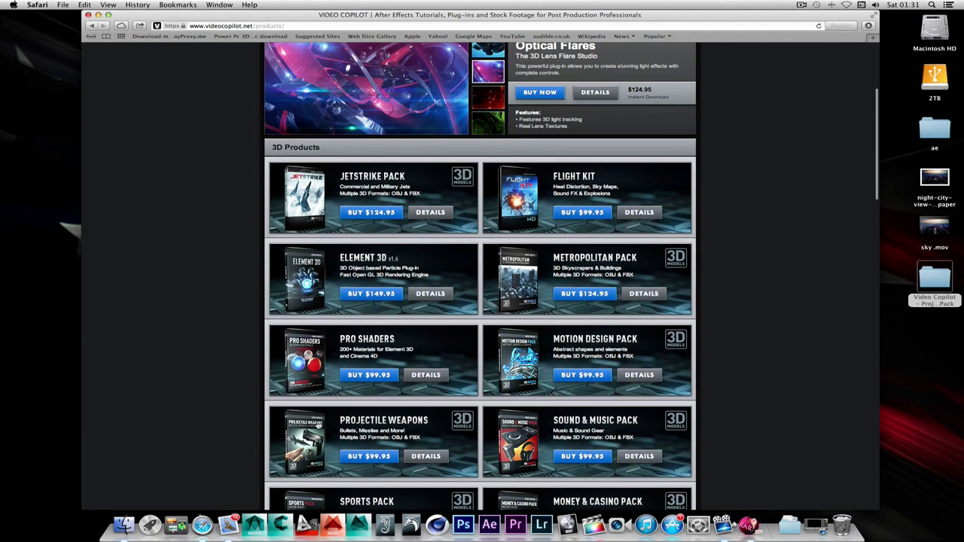
scroll(315, 427, down, 3)
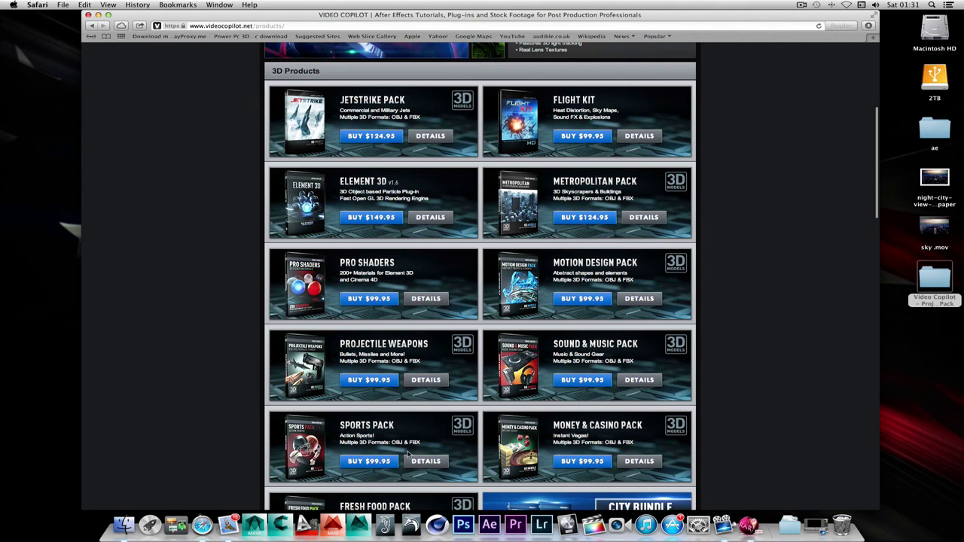
scroll(559, 455, down, 3)
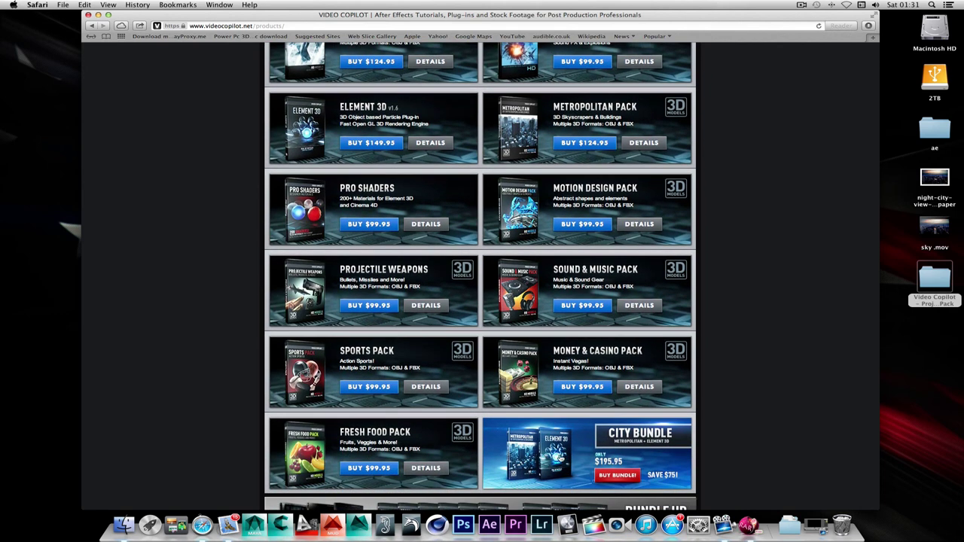
scroll(515, 138, up, 6)
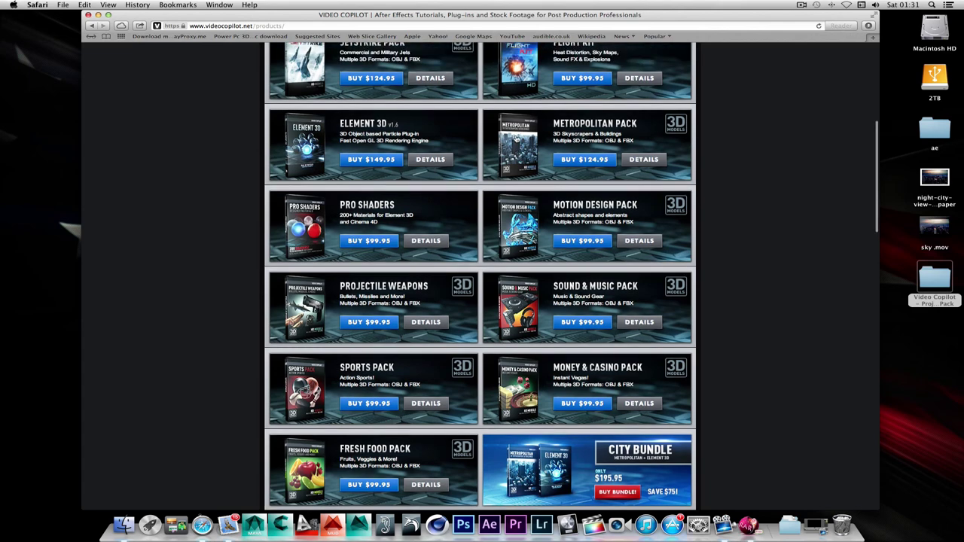
scroll(516, 138, up, 2)
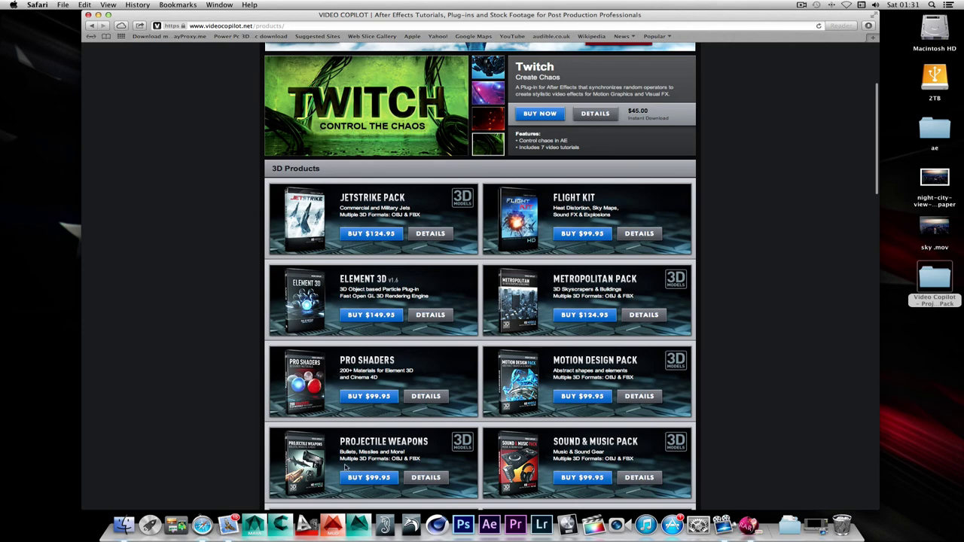
scroll(401, 457, down, 3)
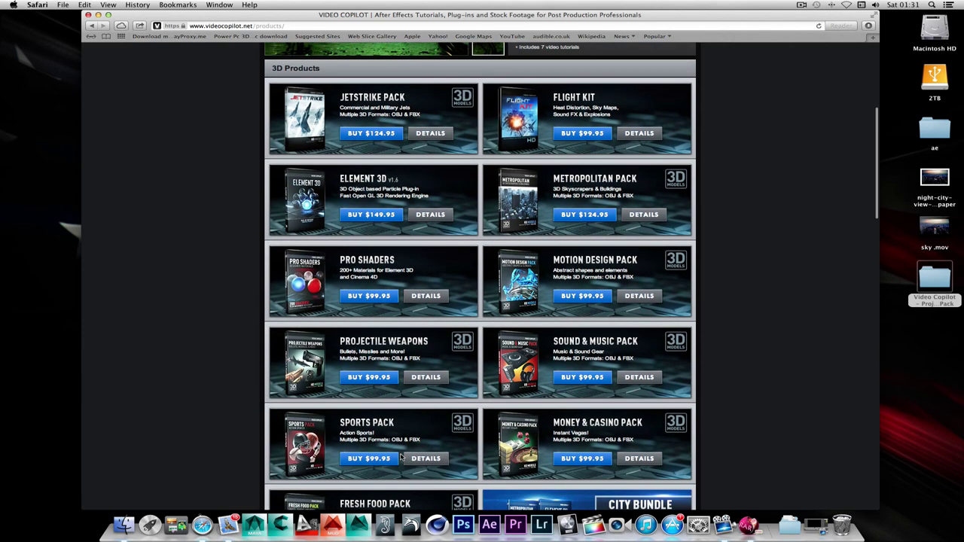
scroll(401, 457, down, 3)
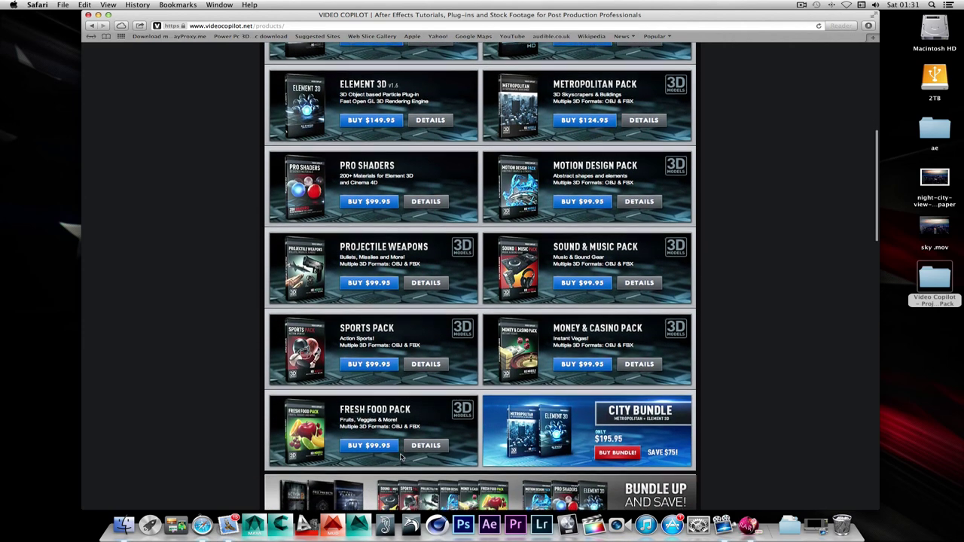
scroll(392, 448, down, 3)
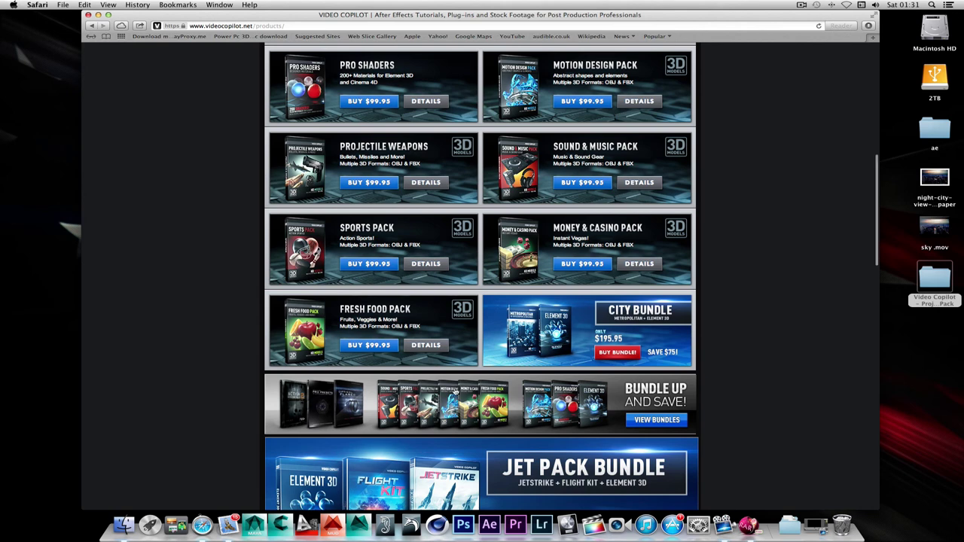
Open the Bundles page and examine the offers from the Ultra 3D Bundle down to the 3D Architecture Bundle.
click(454, 392)
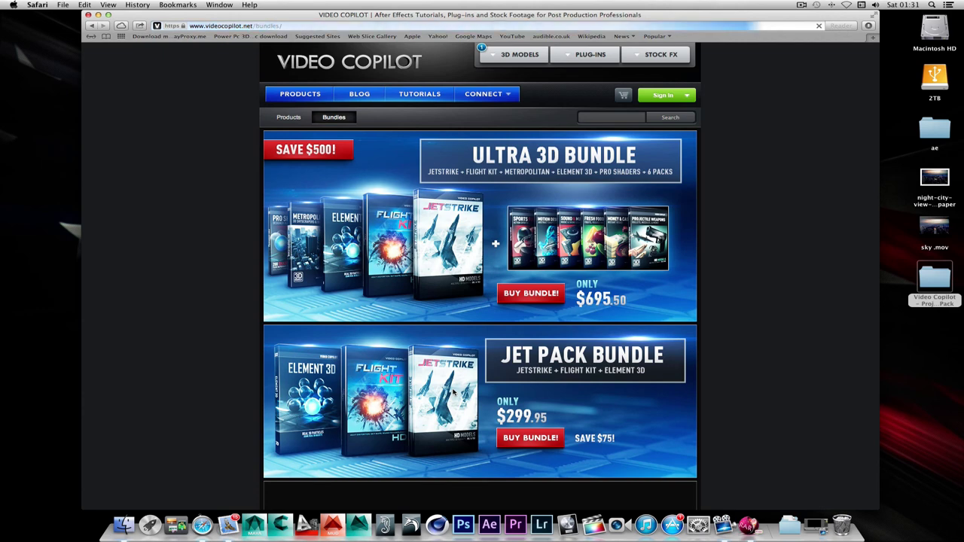
scroll(455, 393, down, 5)
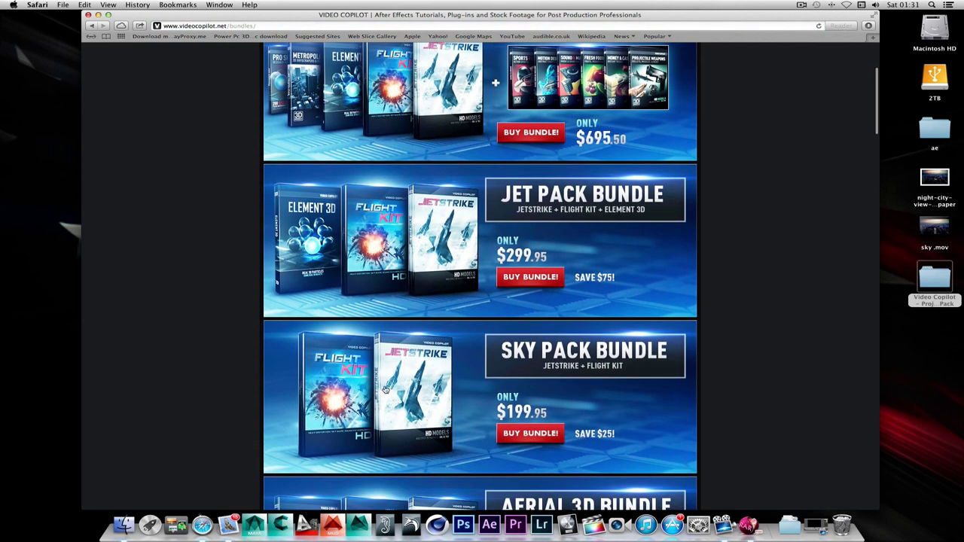
scroll(404, 397, down, 10)
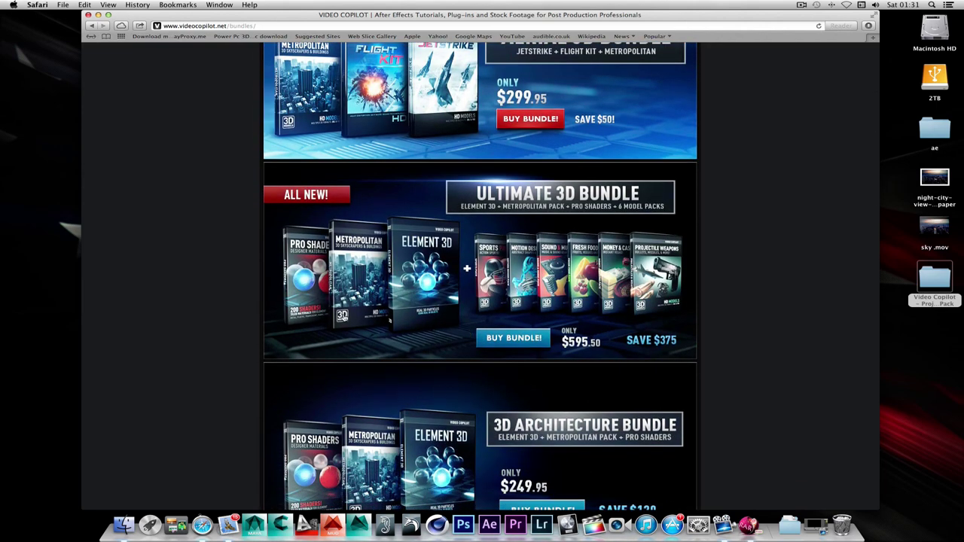
scroll(345, 318, down, 3)
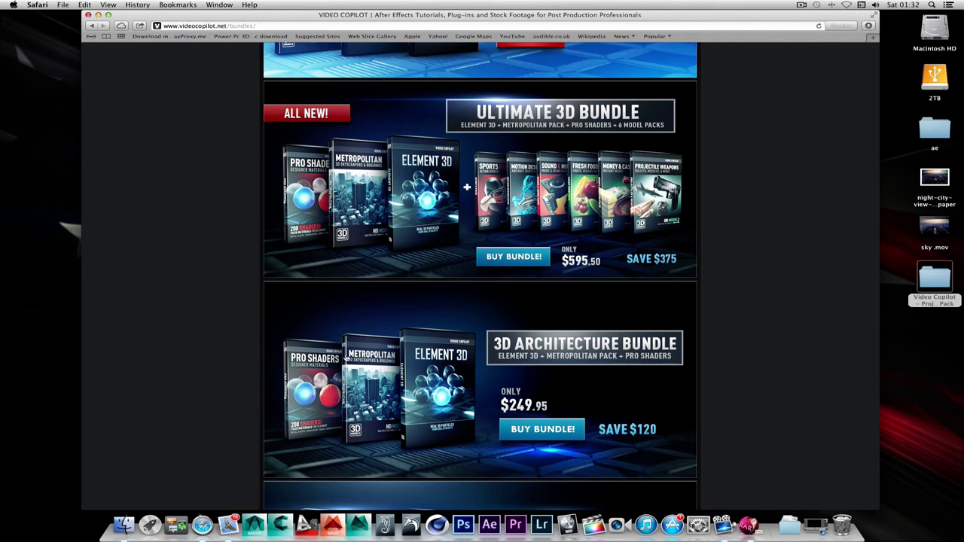
scroll(364, 354, up, 3)
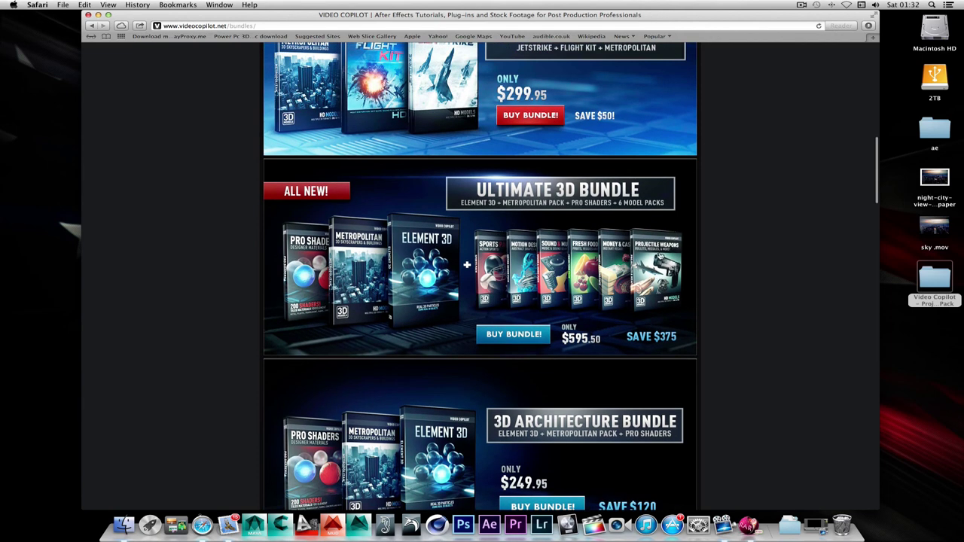
scroll(660, 257, up, 15)
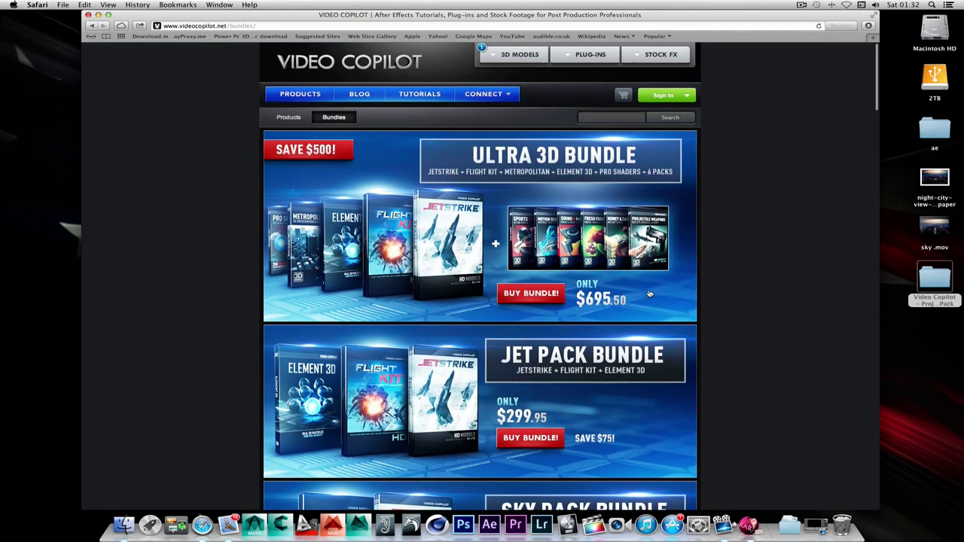
Return to the Products page and review the product packs down to the Jet Pack and Ultra 3D bundles.
mouse_move(566, 60)
click(580, 57)
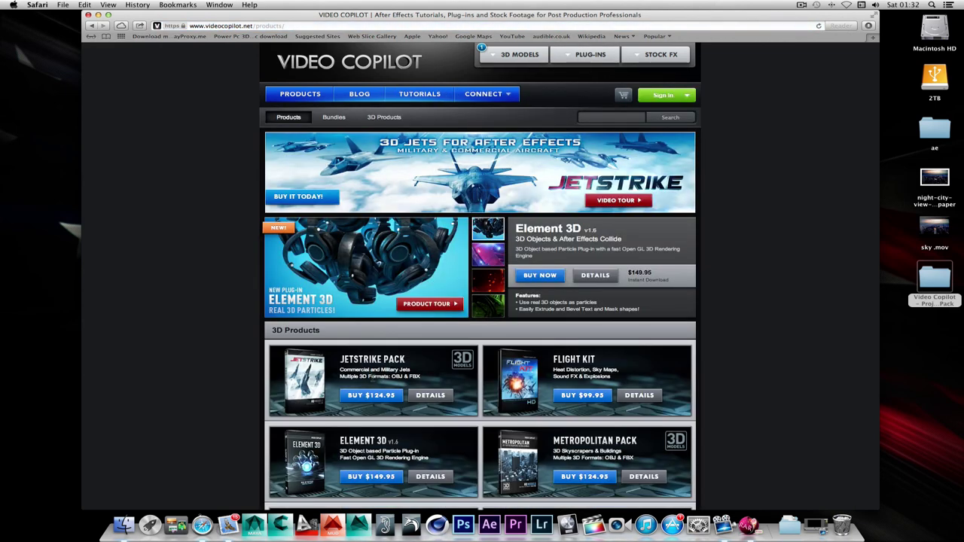
scroll(449, 391, down, 5)
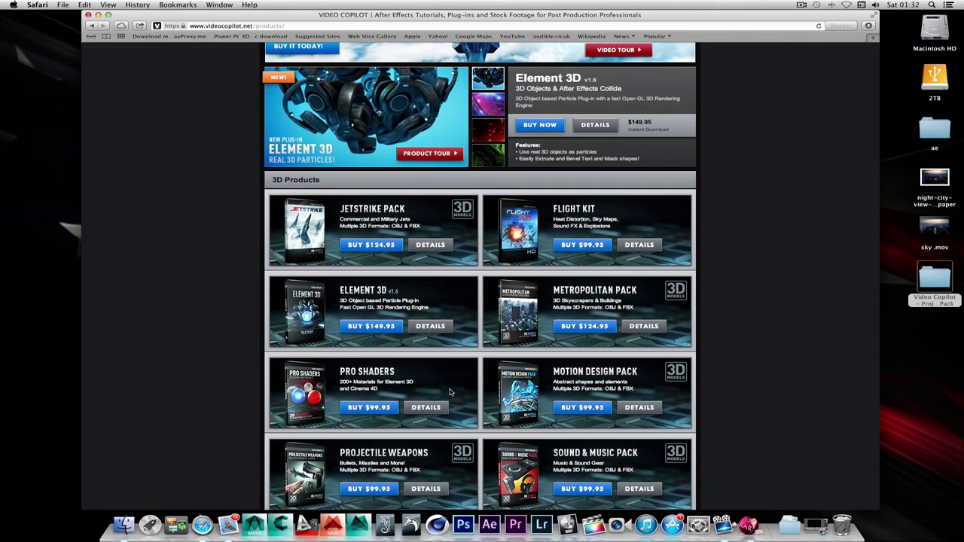
scroll(450, 392, down, 8)
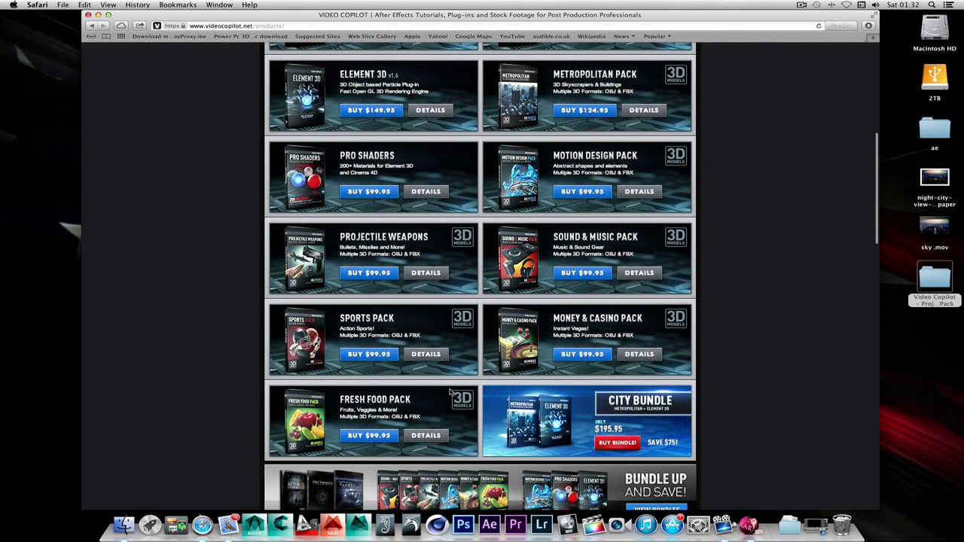
scroll(450, 391, down, 5)
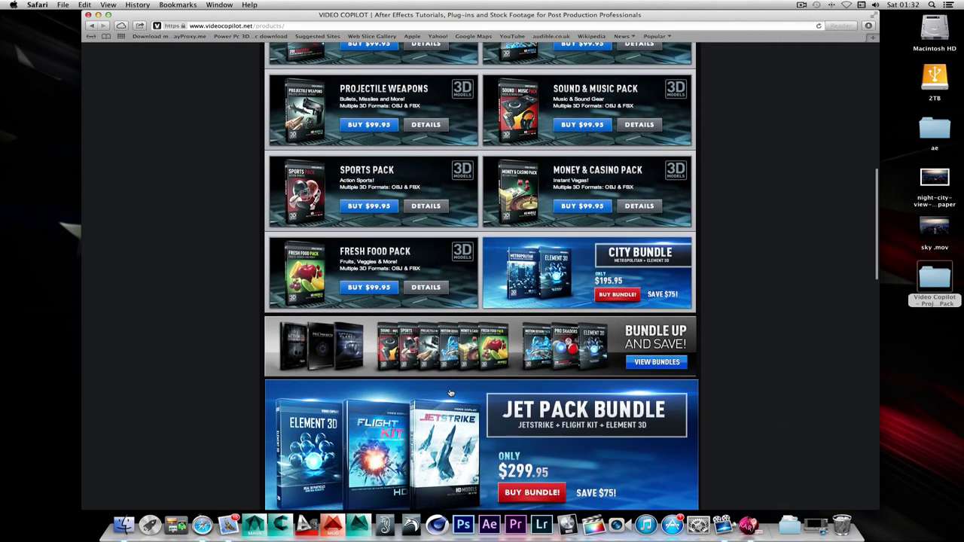
scroll(449, 391, down, 1)
scroll(449, 392, down, 2)
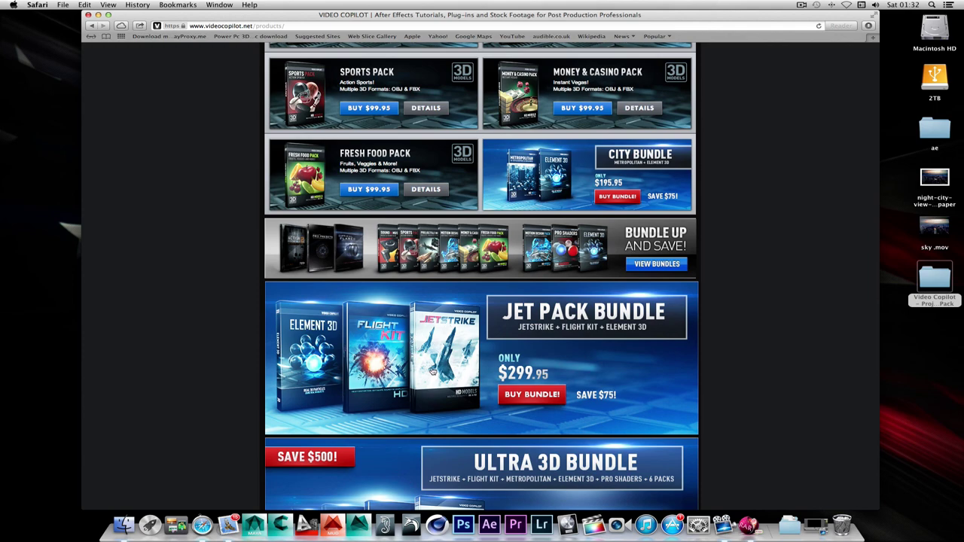
scroll(433, 369, up, 20)
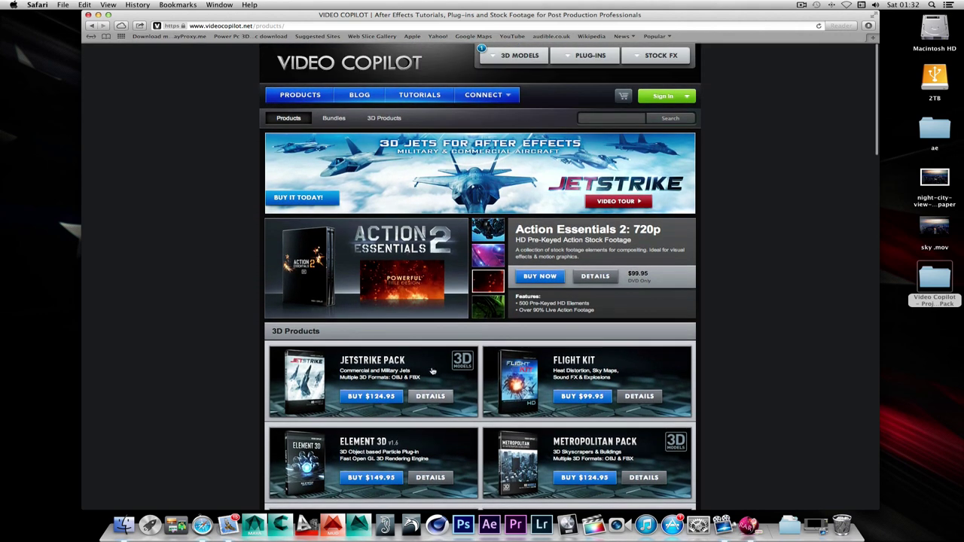
Show the Twitch feature, open the JetStrike product page, and play its product demo with the sound turned up.
click(490, 304)
mouse_move(496, 59)
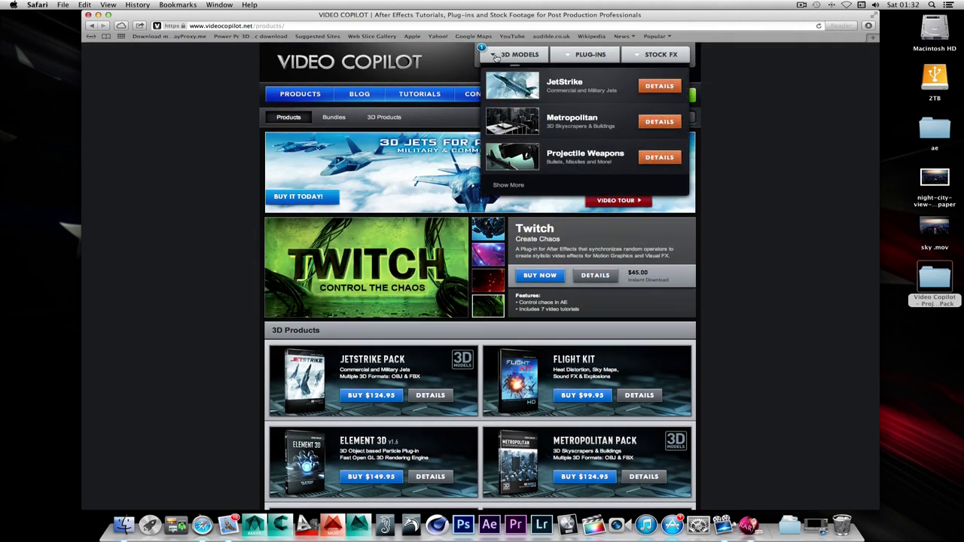
click(619, 201)
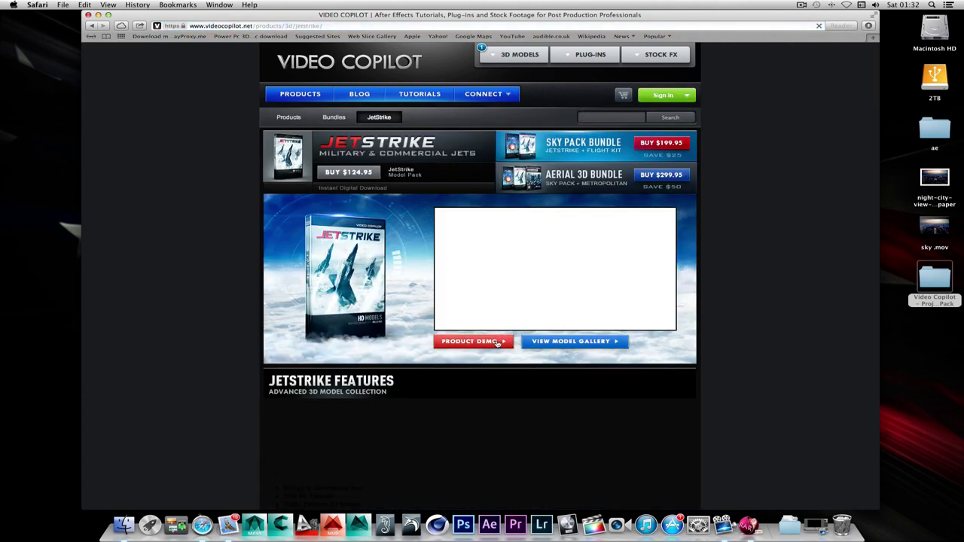
click(497, 343)
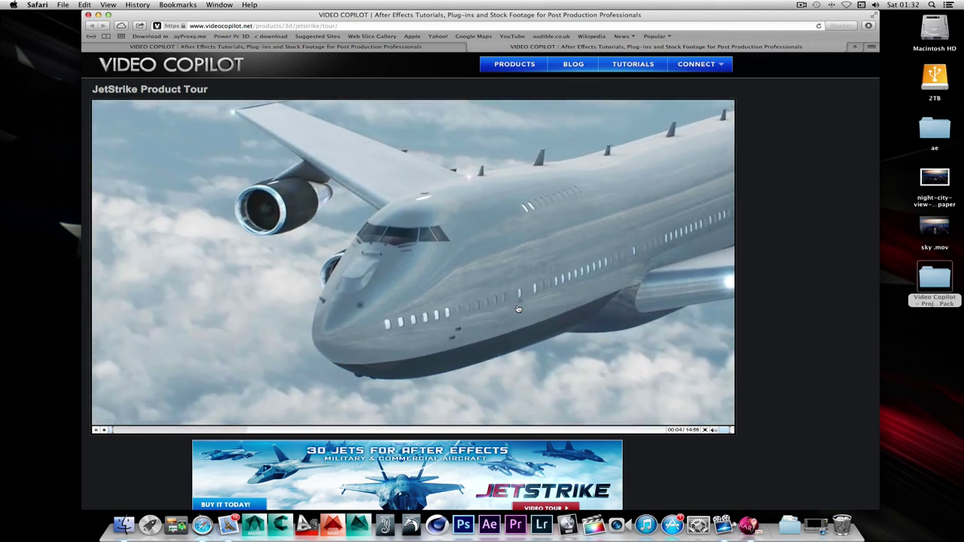
key(XF86AudioRaiseVolume)
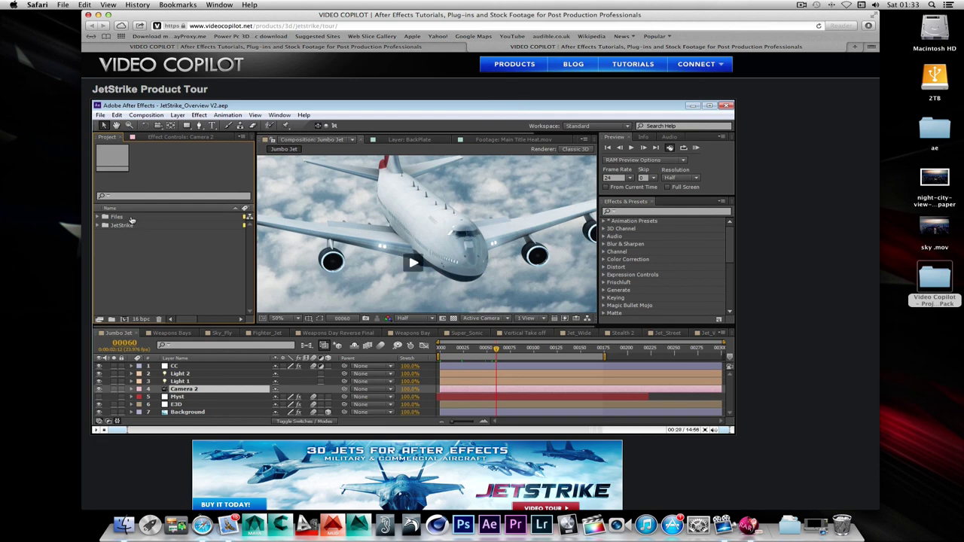
Look over the JetStrike Product Tour page and close the browser window.
scroll(400, 226, down, 3)
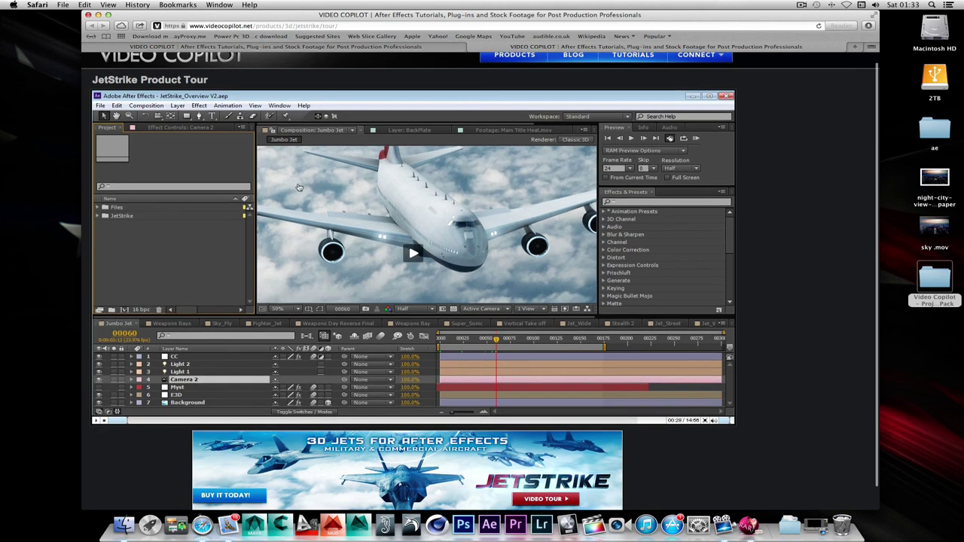
scroll(348, 212, up, 3)
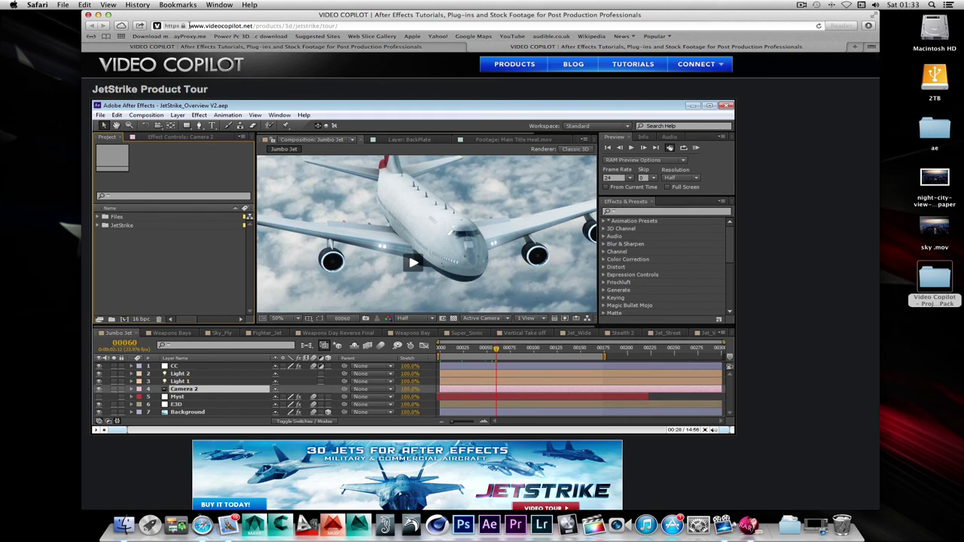
click(189, 26)
key(Escape)
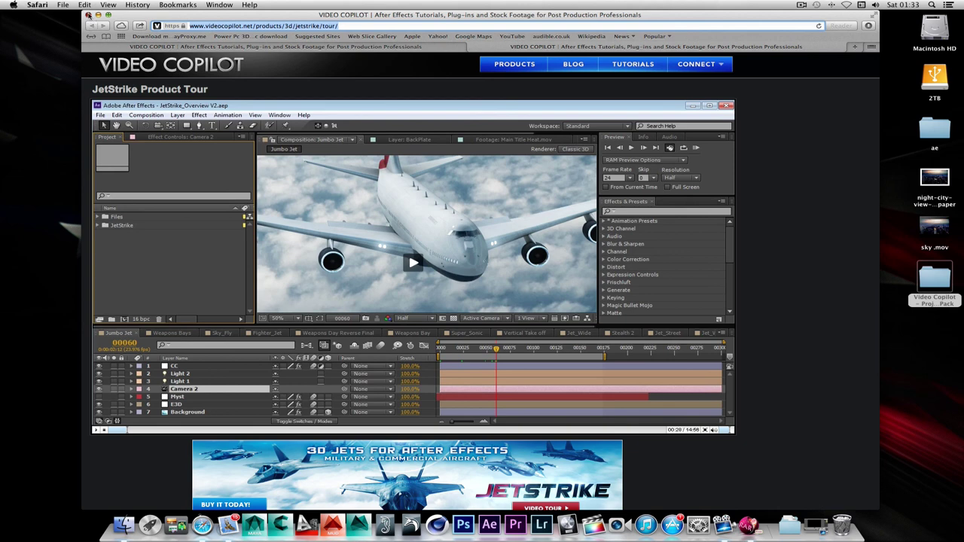
click(87, 15)
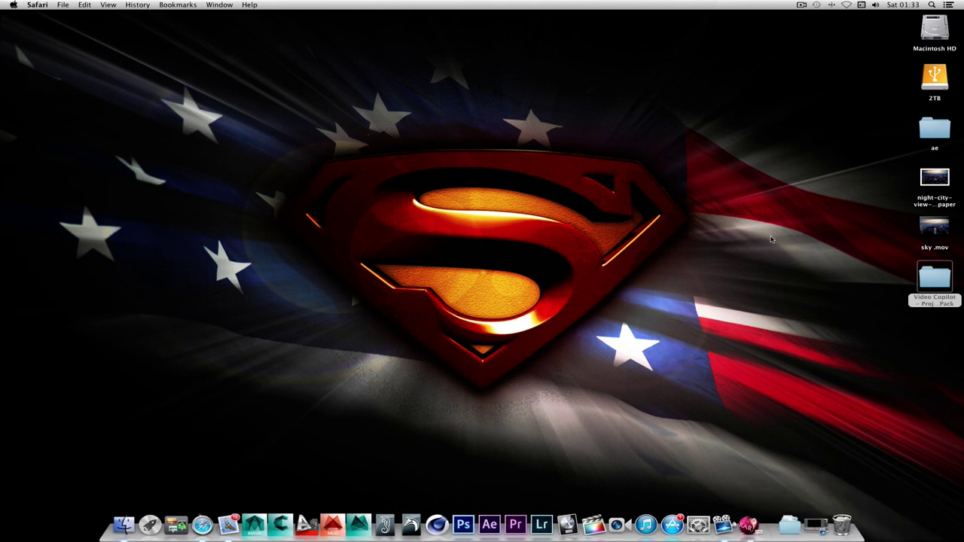
click(801, 5)
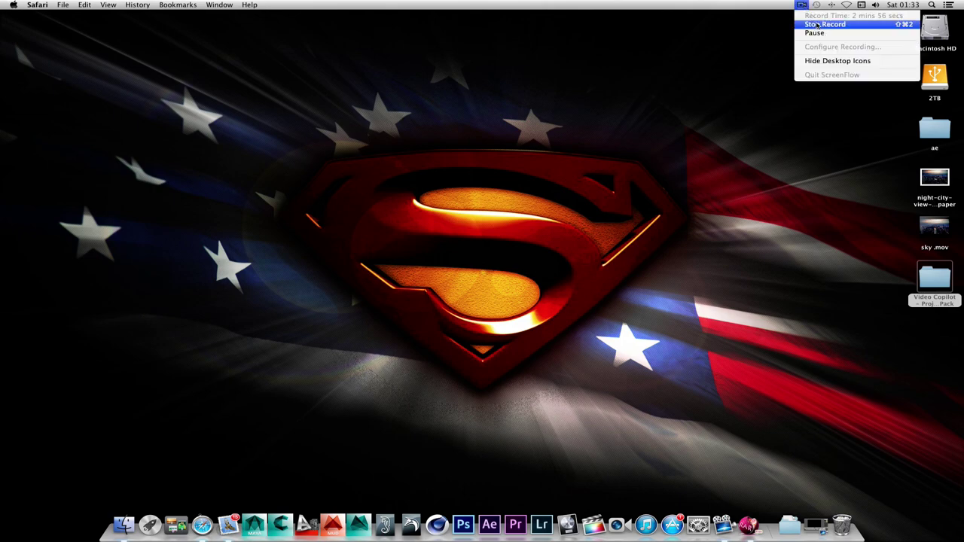